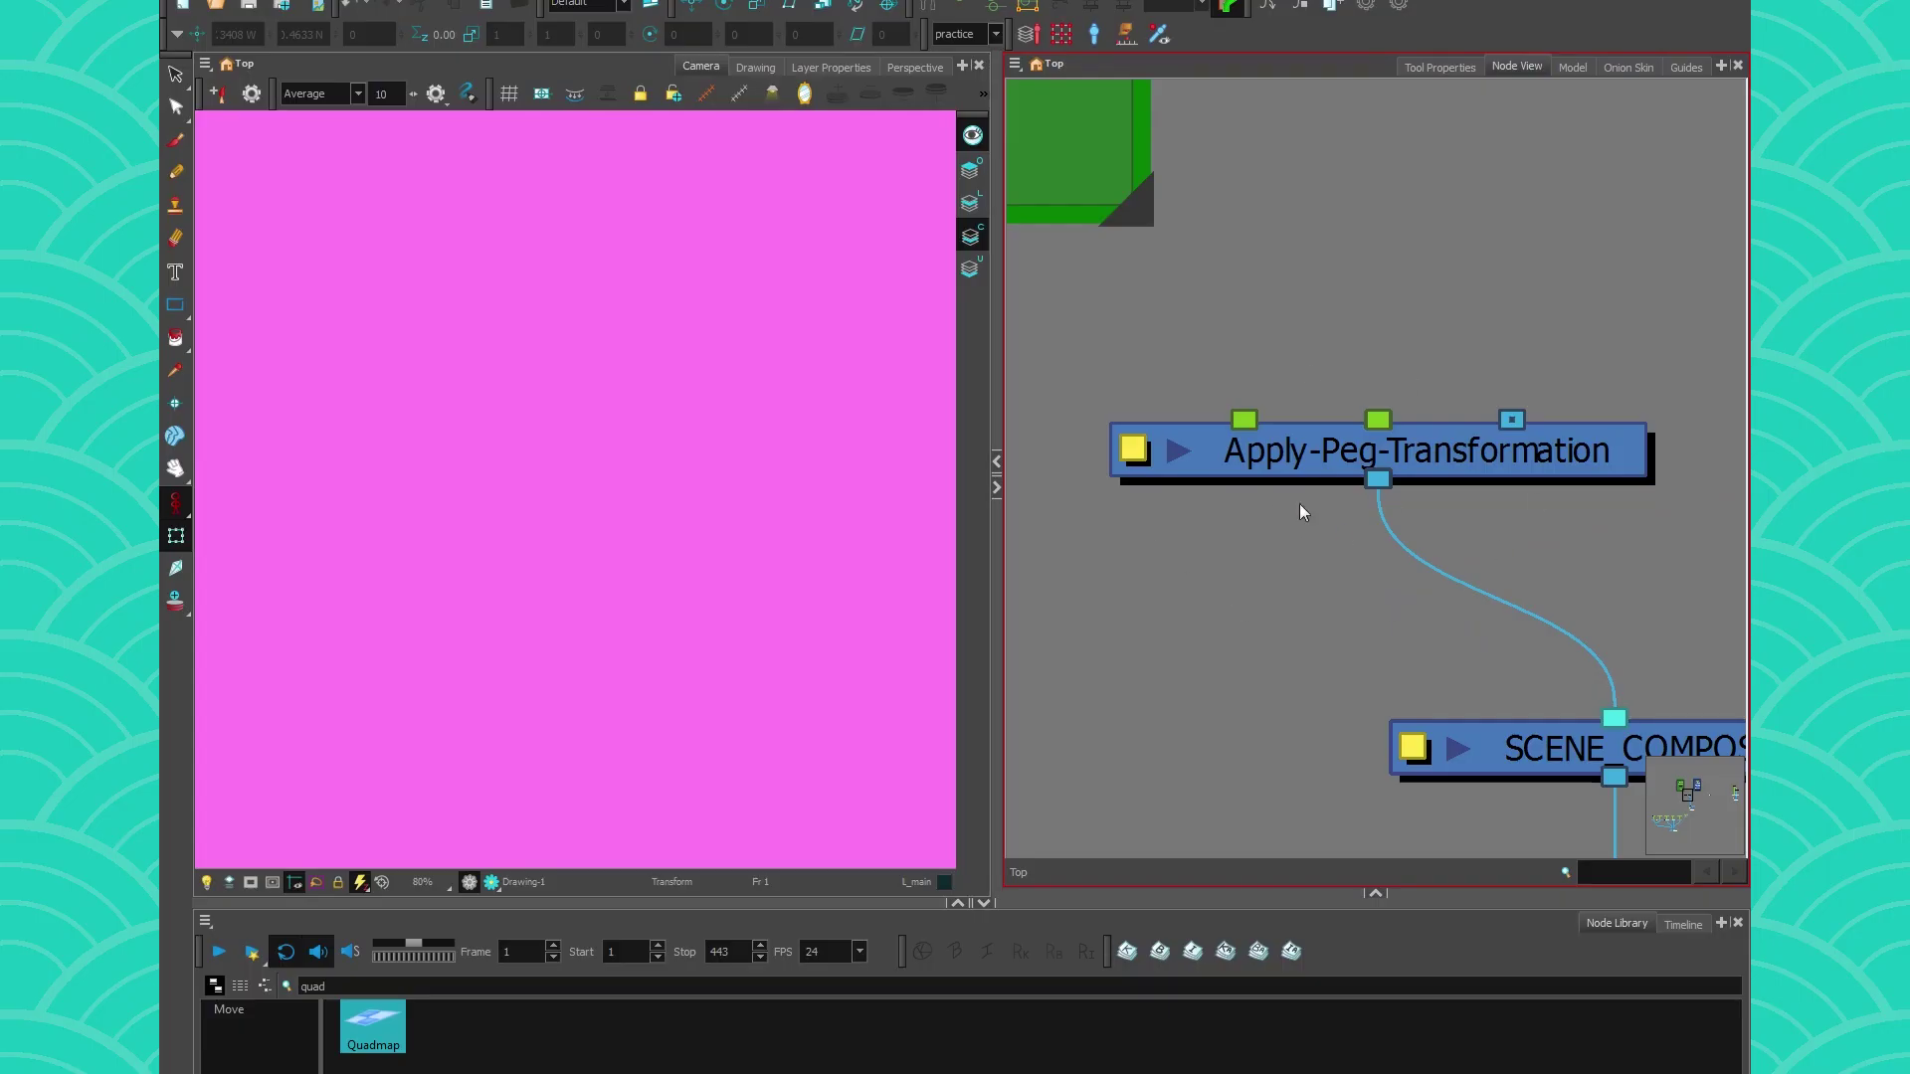
Connect the Drawing to SCENE_COMPOSITE and Apply-Peg-Transformation, and feed the Peg into the latter's transformation input
{"action": "scroll", "coordinate": [1328, 550], "scroll_direction": "down", "scroll_amount": 4}
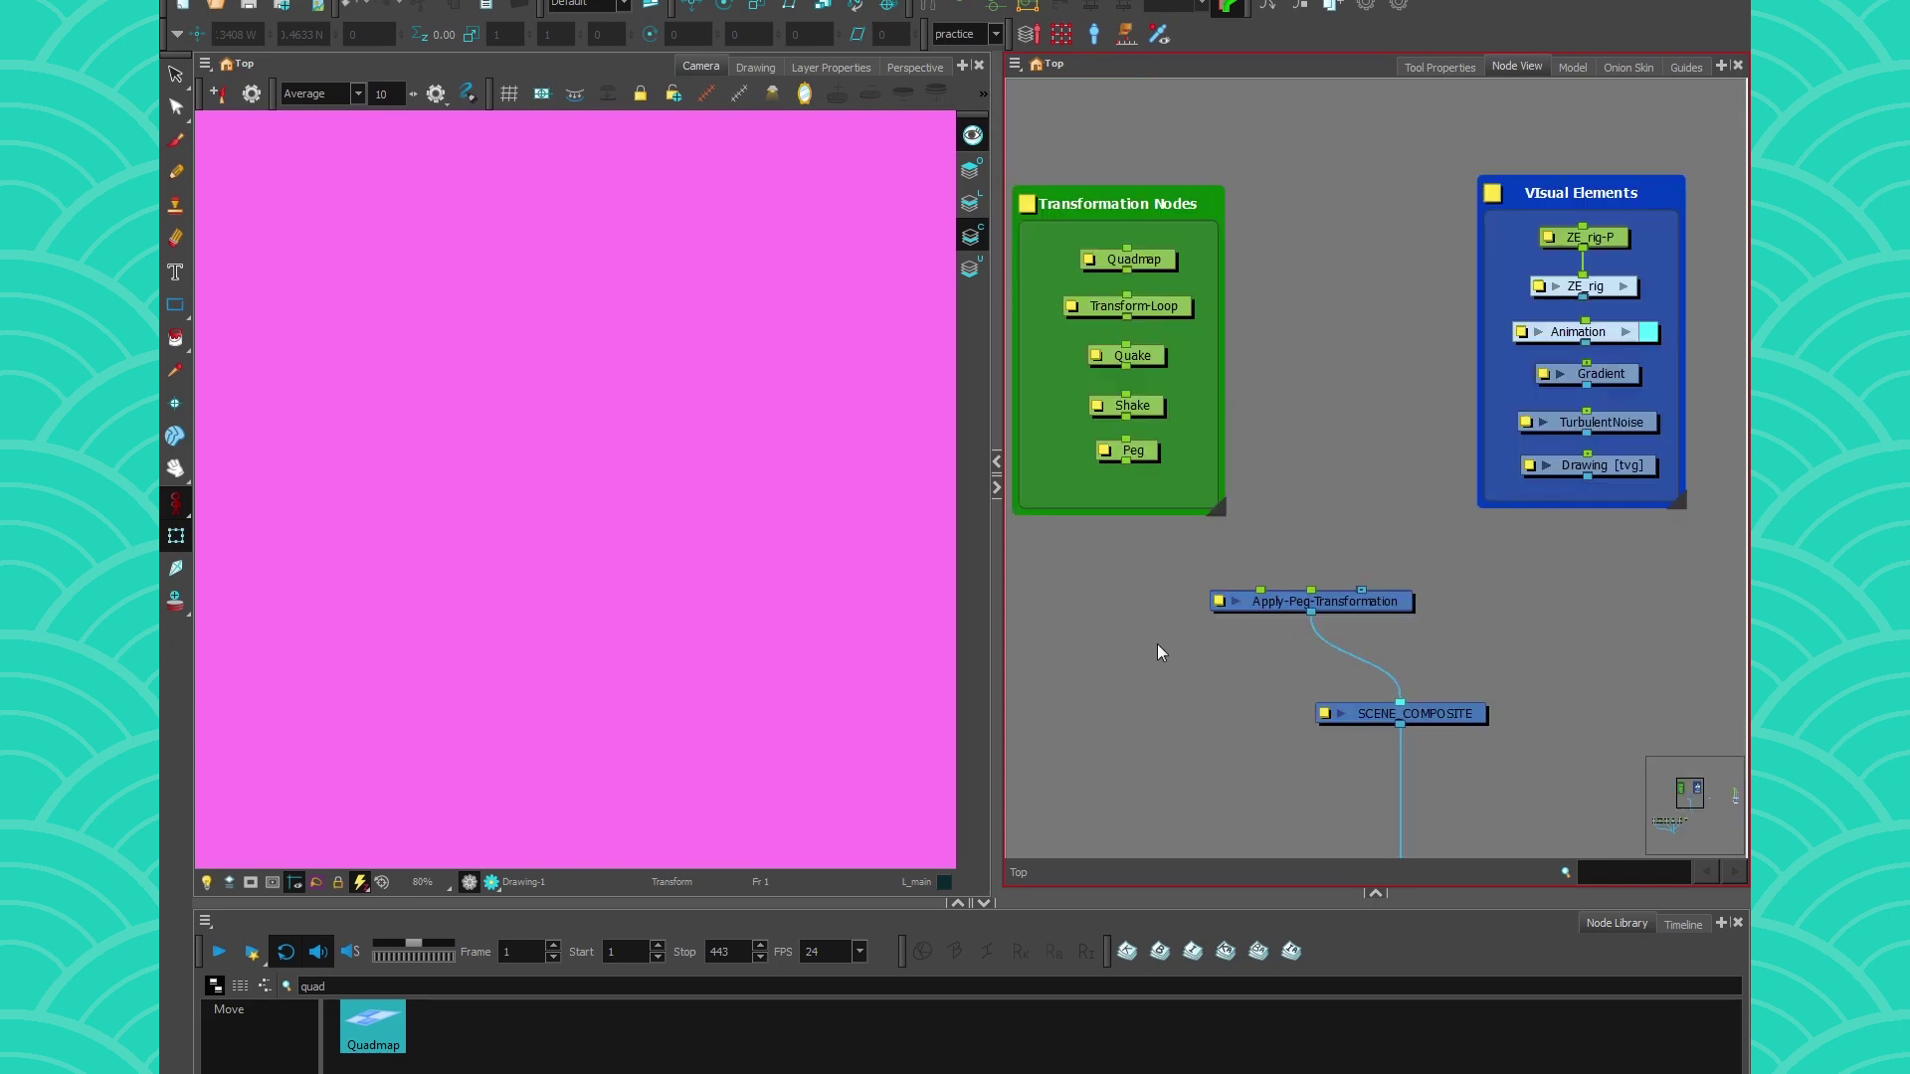
{"action": "left_click_drag", "start_coordinate": [1156, 642], "coordinate": [1175, 643]}
{"action": "mouse_move", "coordinate": [1606, 478]}
{"action": "left_mouse_down"}
{"action": "mouse_move", "coordinate": [1439, 565]}
{"action": "mouse_move", "coordinate": [1446, 705]}
{"action": "left_mouse_up"}
{"action": "mouse_move", "coordinate": [1380, 589]}
{"action": "left_mouse_down"}
{"action": "mouse_move", "coordinate": [1385, 551]}
{"action": "mouse_move", "coordinate": [1605, 478]}
{"action": "left_mouse_up"}
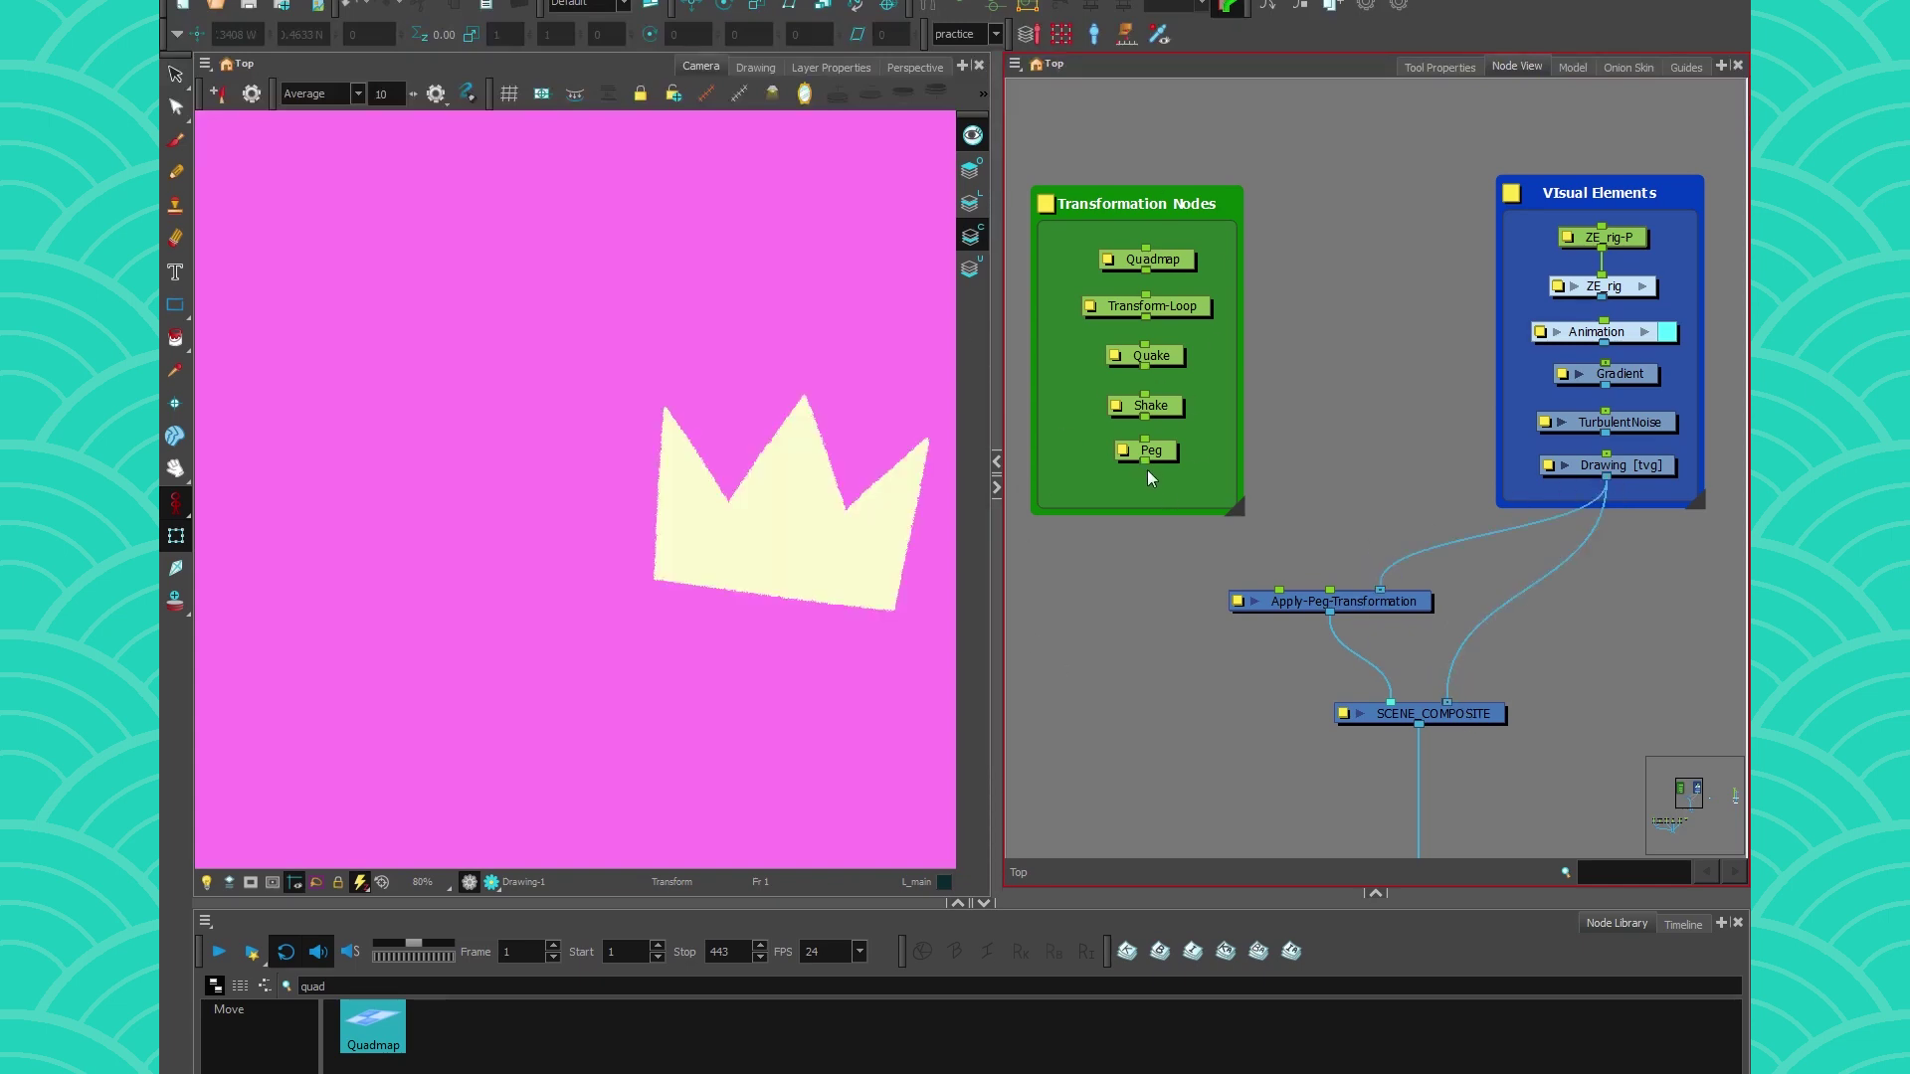
{"action": "left_click_drag", "start_coordinate": [1271, 515], "coordinate": [1279, 589]}
Examine the Insertion Point input of the Apply-Peg-Transformation node
{"action": "scroll", "coordinate": [1331, 594], "scroll_direction": "up", "scroll_amount": 10}
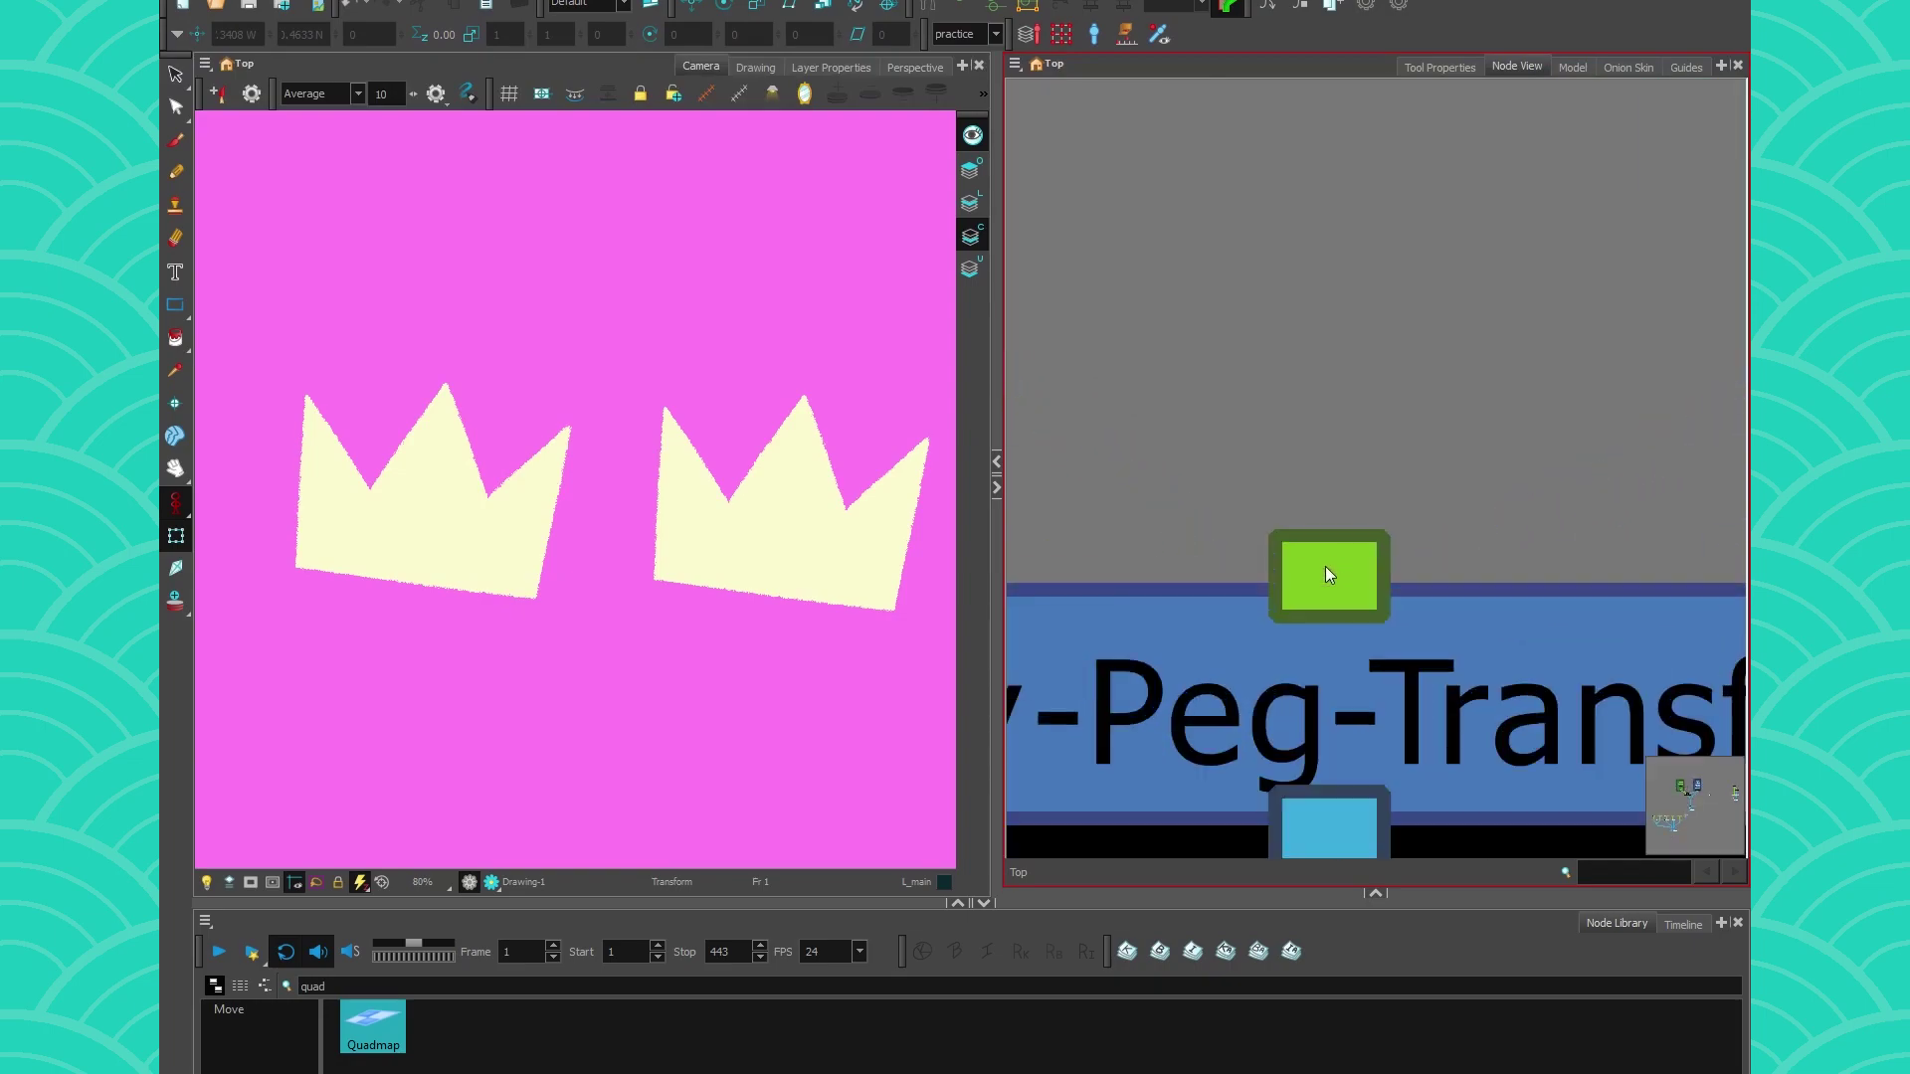
{"action": "scroll", "coordinate": [1329, 566], "scroll_direction": "down", "scroll_amount": 3}
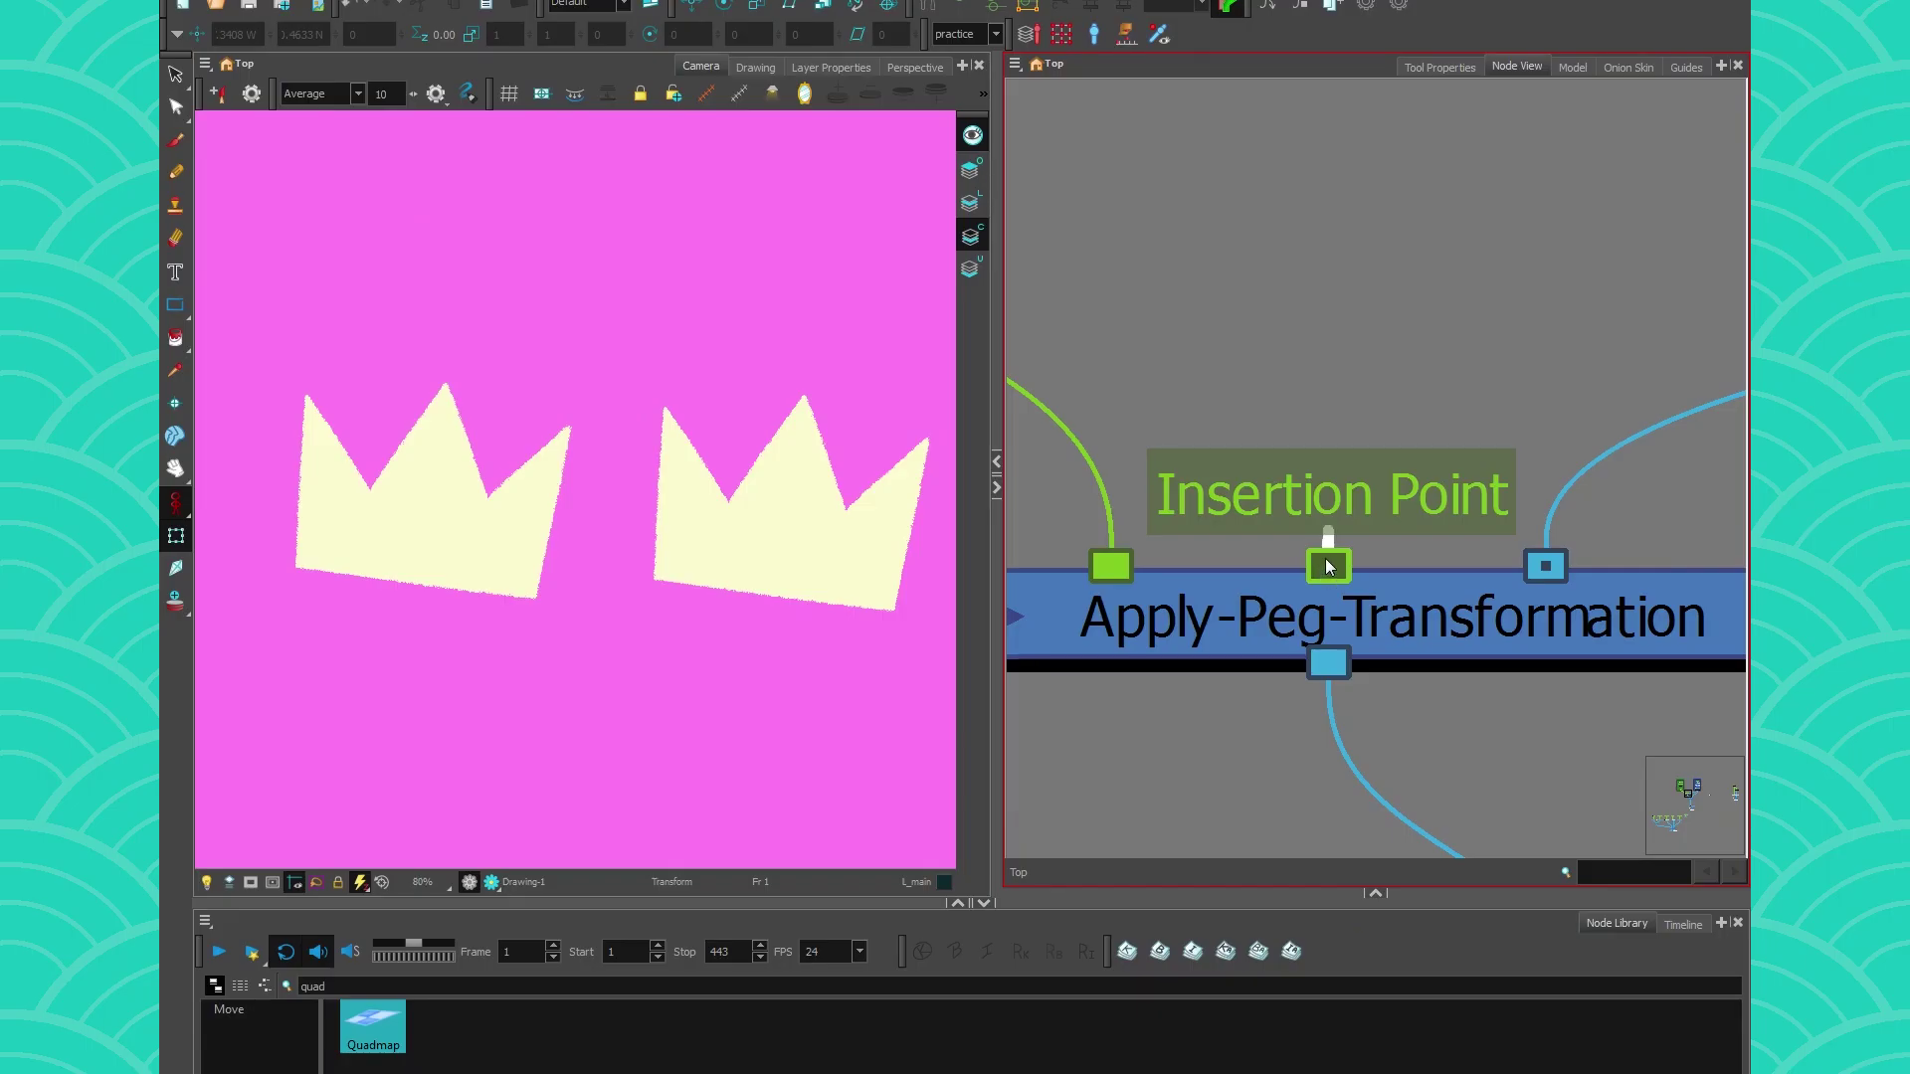
{"action": "left_click_drag", "start_coordinate": [1329, 566], "coordinate": [1218, 407]}
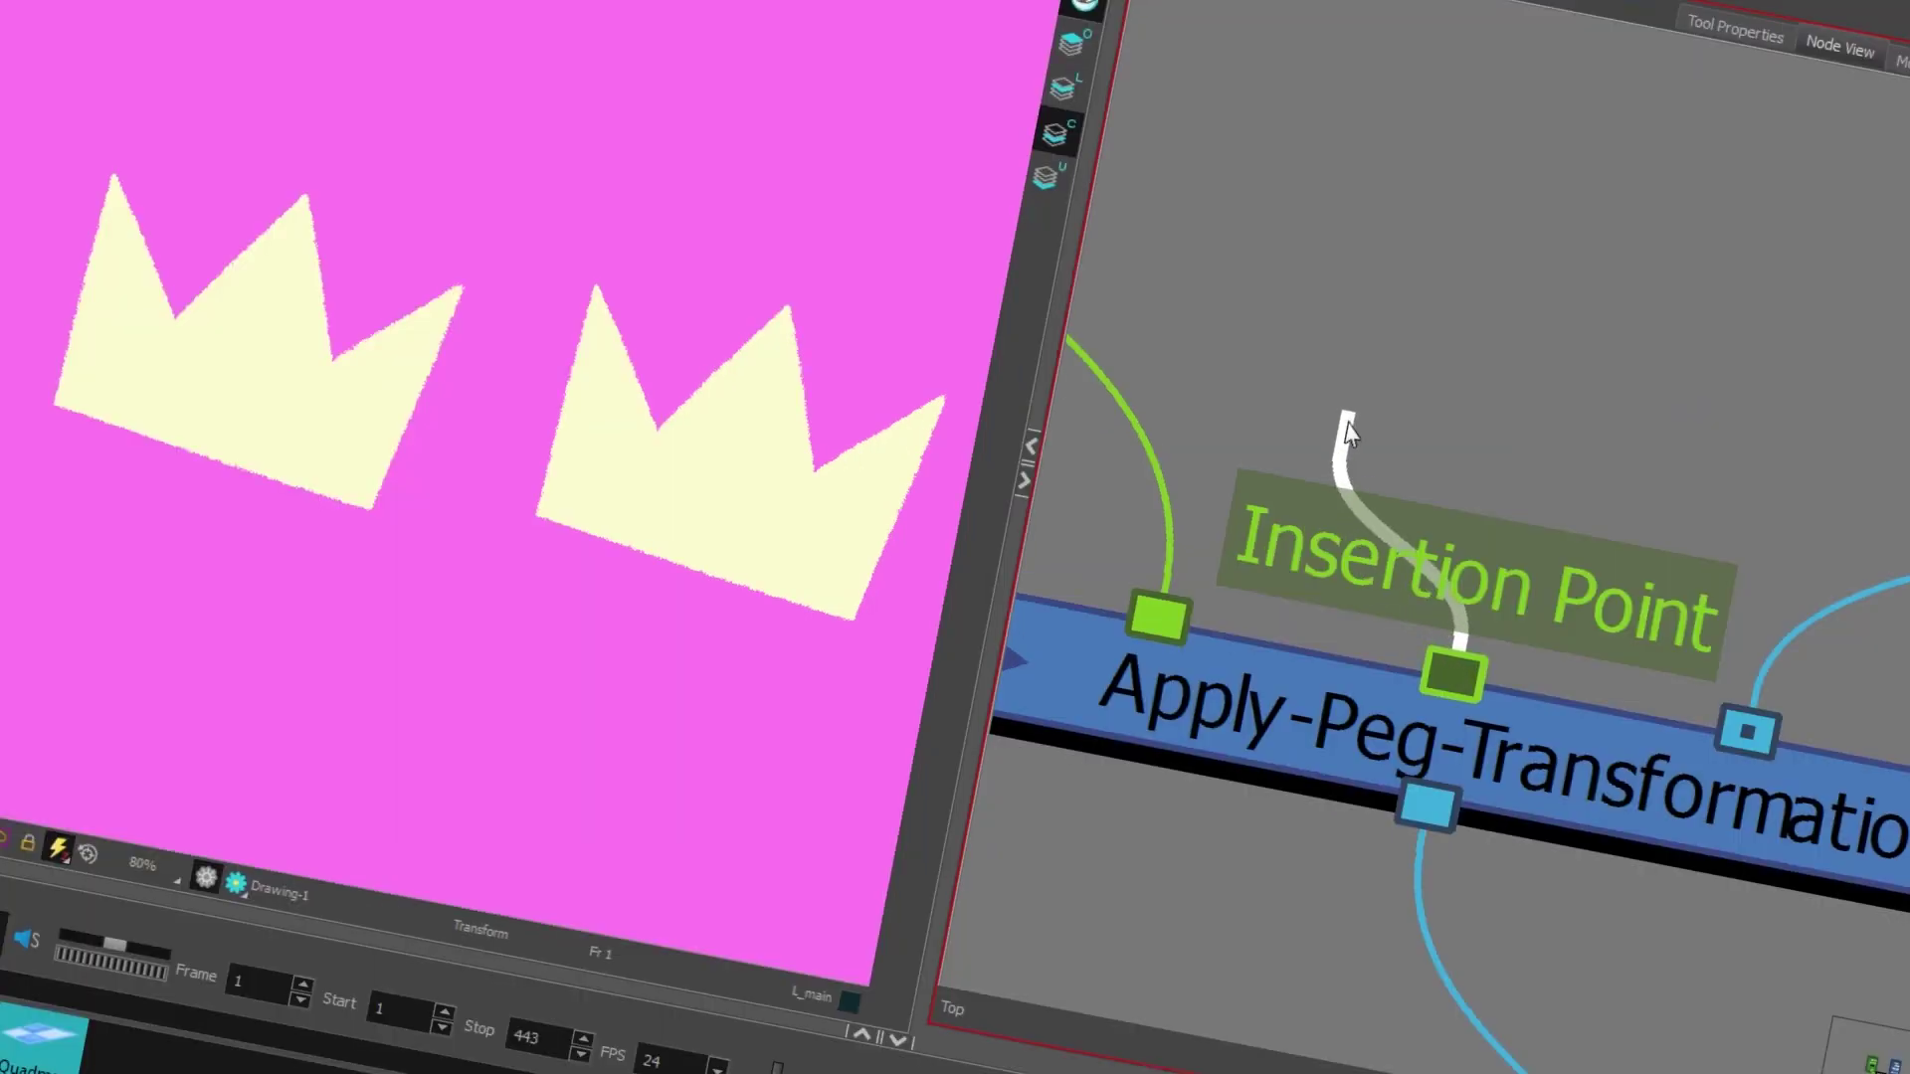
{"action": "left_click_drag", "start_coordinate": [1348, 433], "coordinate": [1332, 396]}
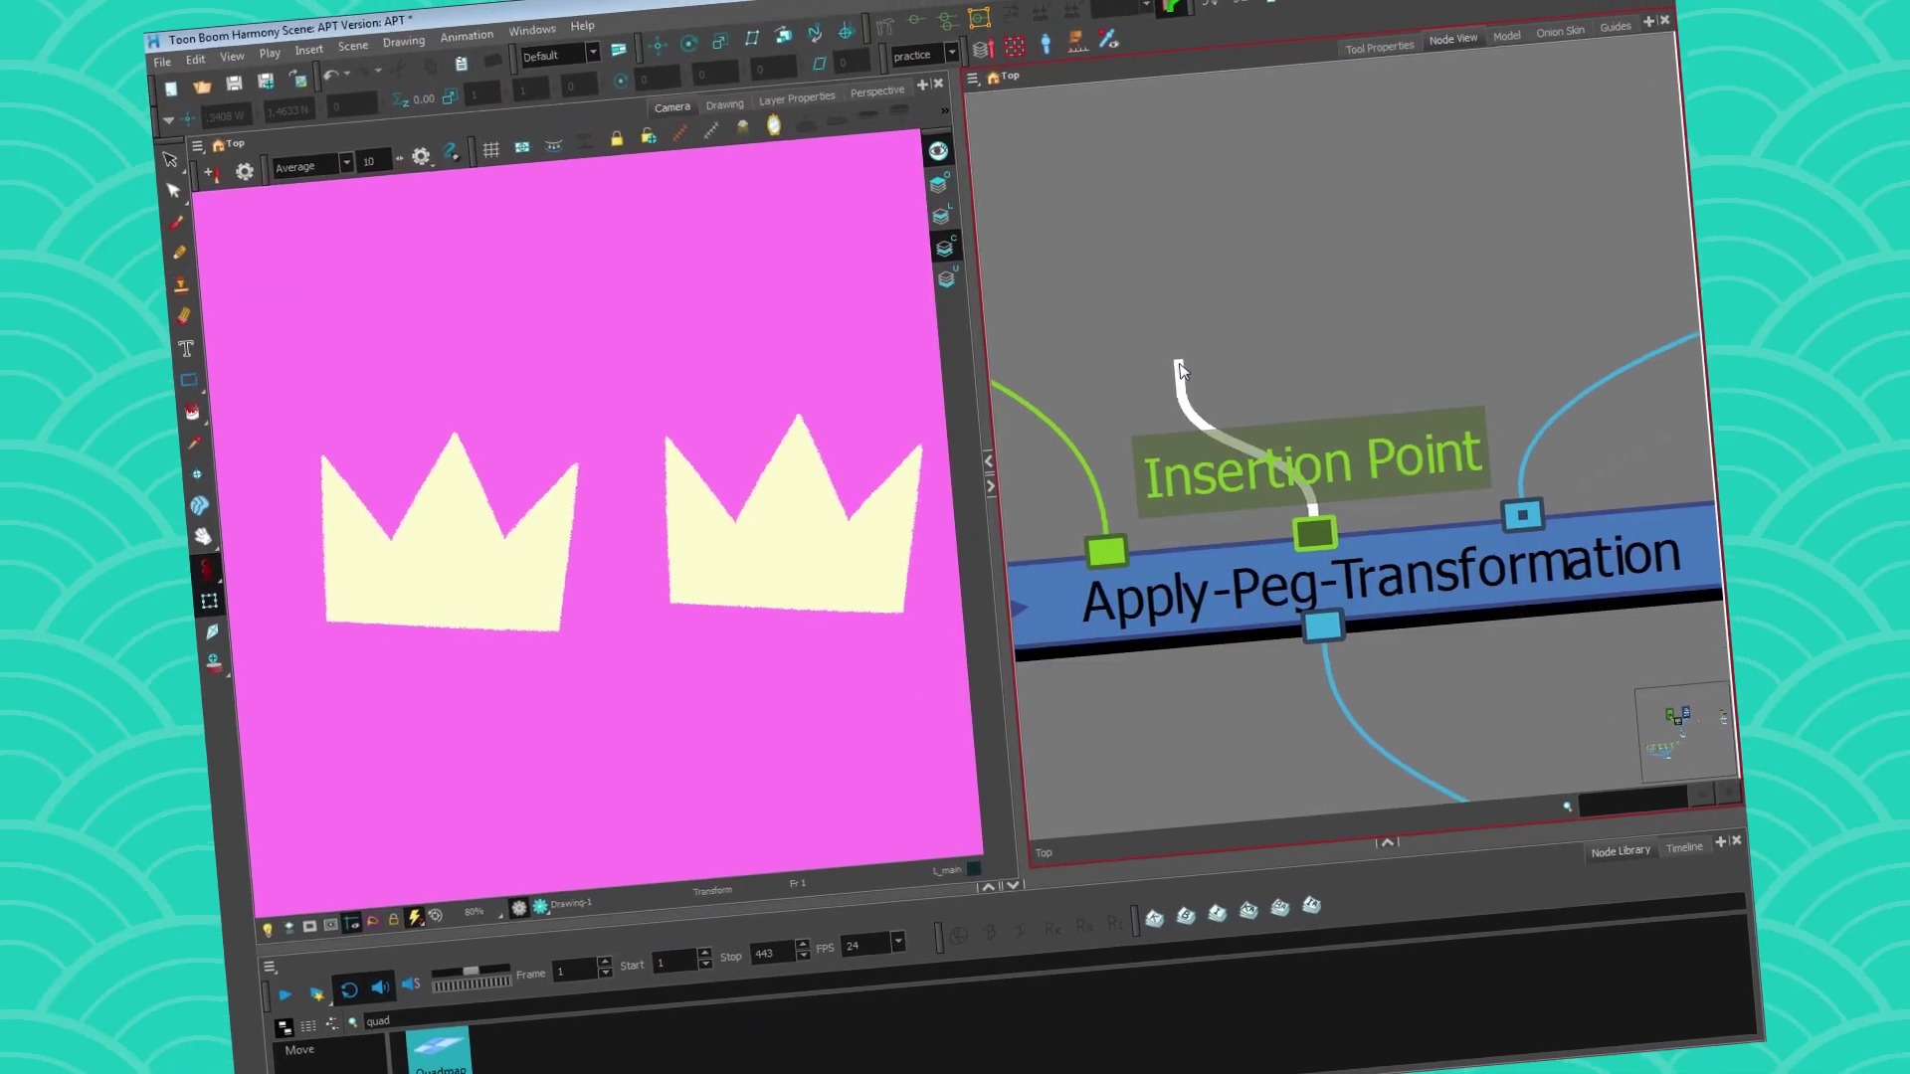
{"action": "left_click_drag", "start_coordinate": [1179, 364], "coordinate": [1251, 403]}
{"action": "scroll", "coordinate": [1209, 446], "scroll_direction": "down", "scroll_amount": 3}
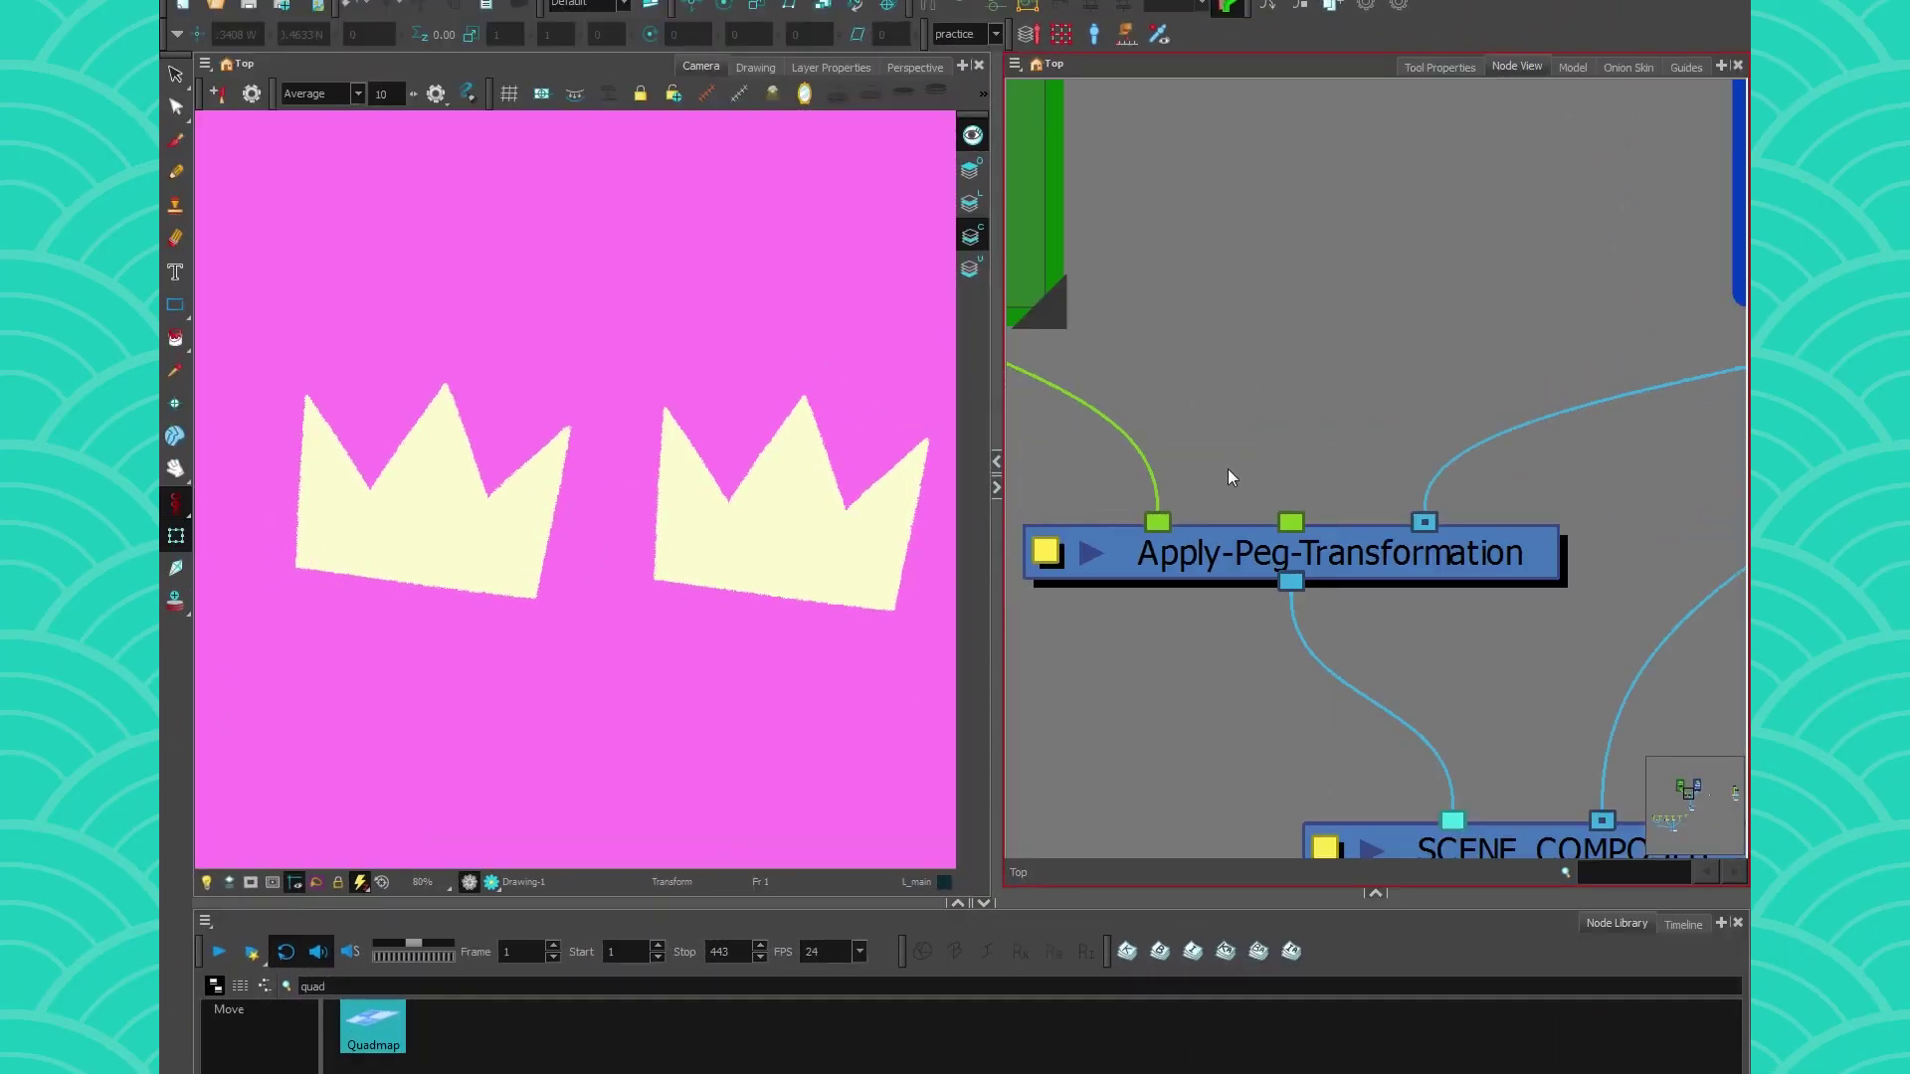
{"action": "scroll", "coordinate": [1227, 477], "scroll_direction": "down", "scroll_amount": 3}
{"action": "scroll", "coordinate": [1181, 537], "scroll_direction": "up", "scroll_amount": 2}
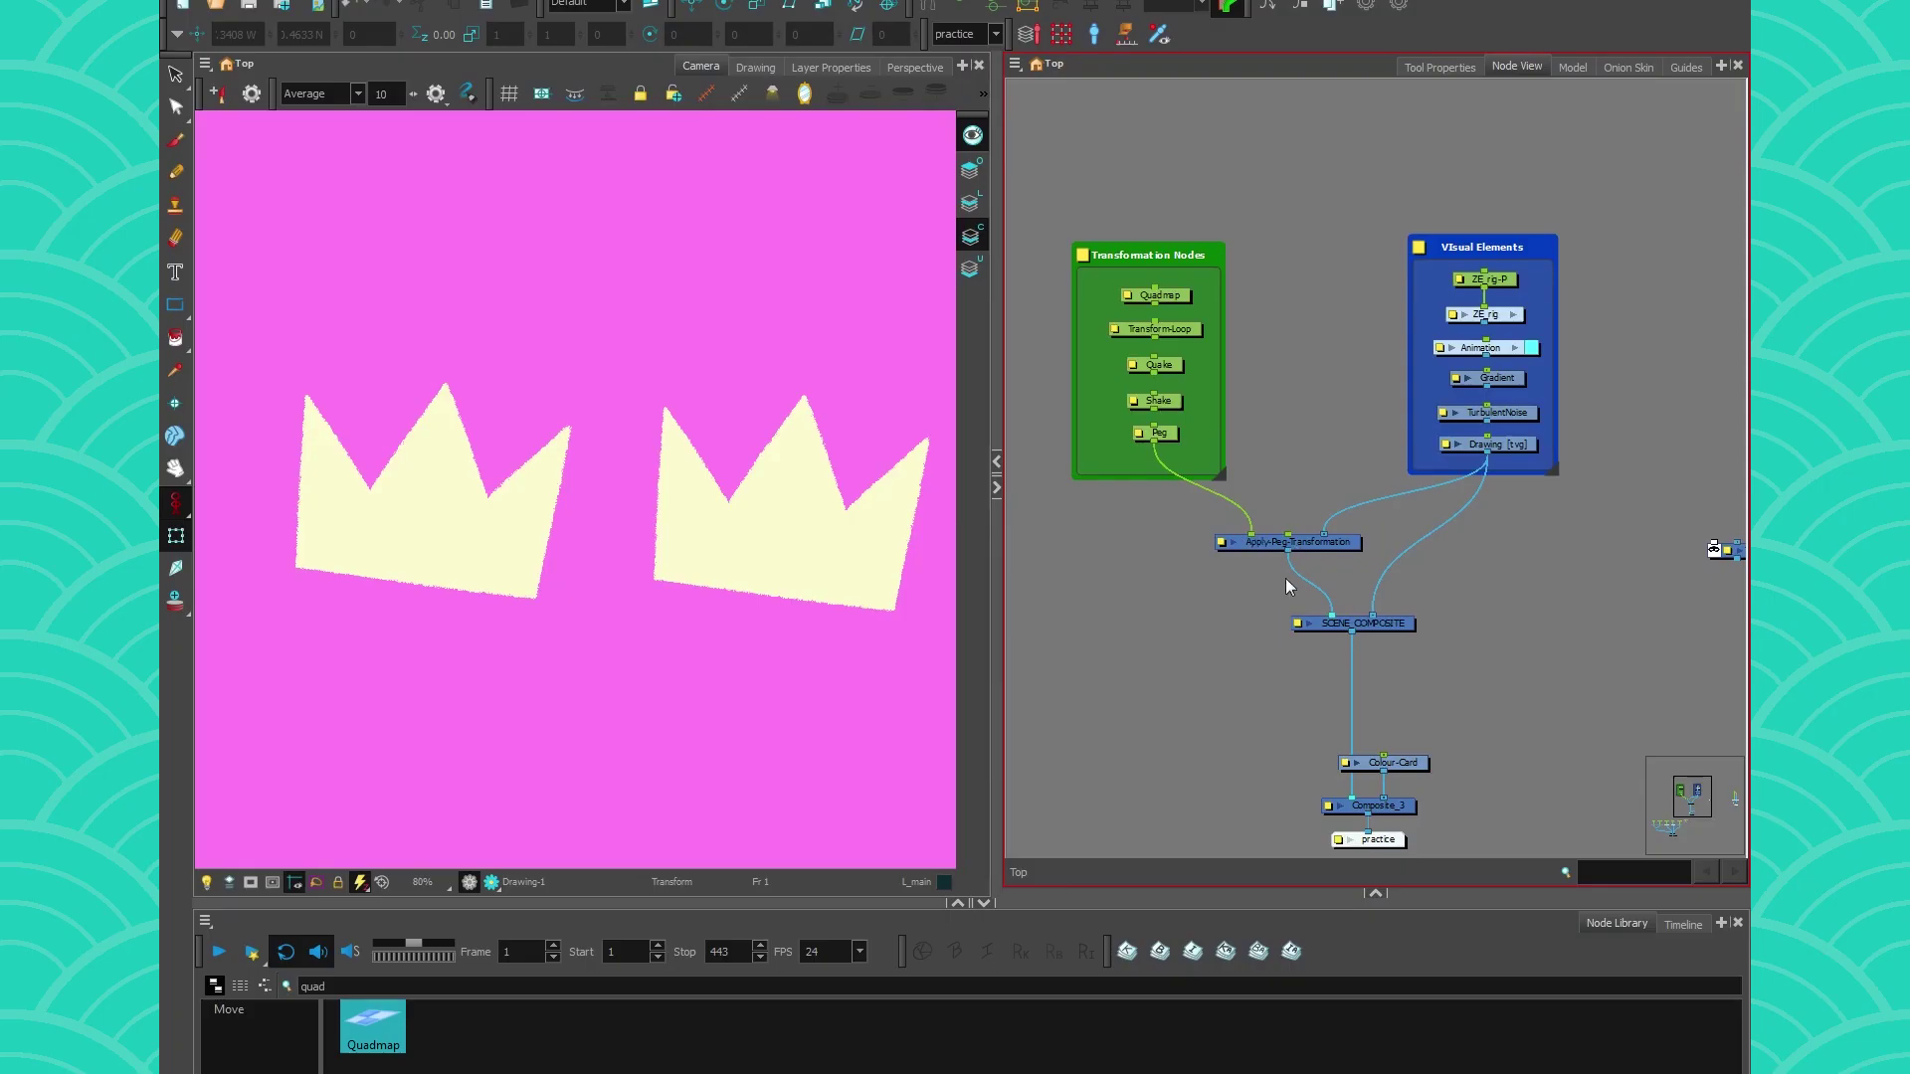
Disconnect both the Peg and the Drawing from the Apply-Peg-Transformation inputs
{"action": "scroll", "coordinate": [1285, 577], "scroll_direction": "up", "scroll_amount": 2}
{"action": "left_click_drag", "start_coordinate": [1246, 511], "coordinate": [1269, 467]}
{"action": "left_click_drag", "start_coordinate": [1346, 511], "coordinate": [1328, 431]}
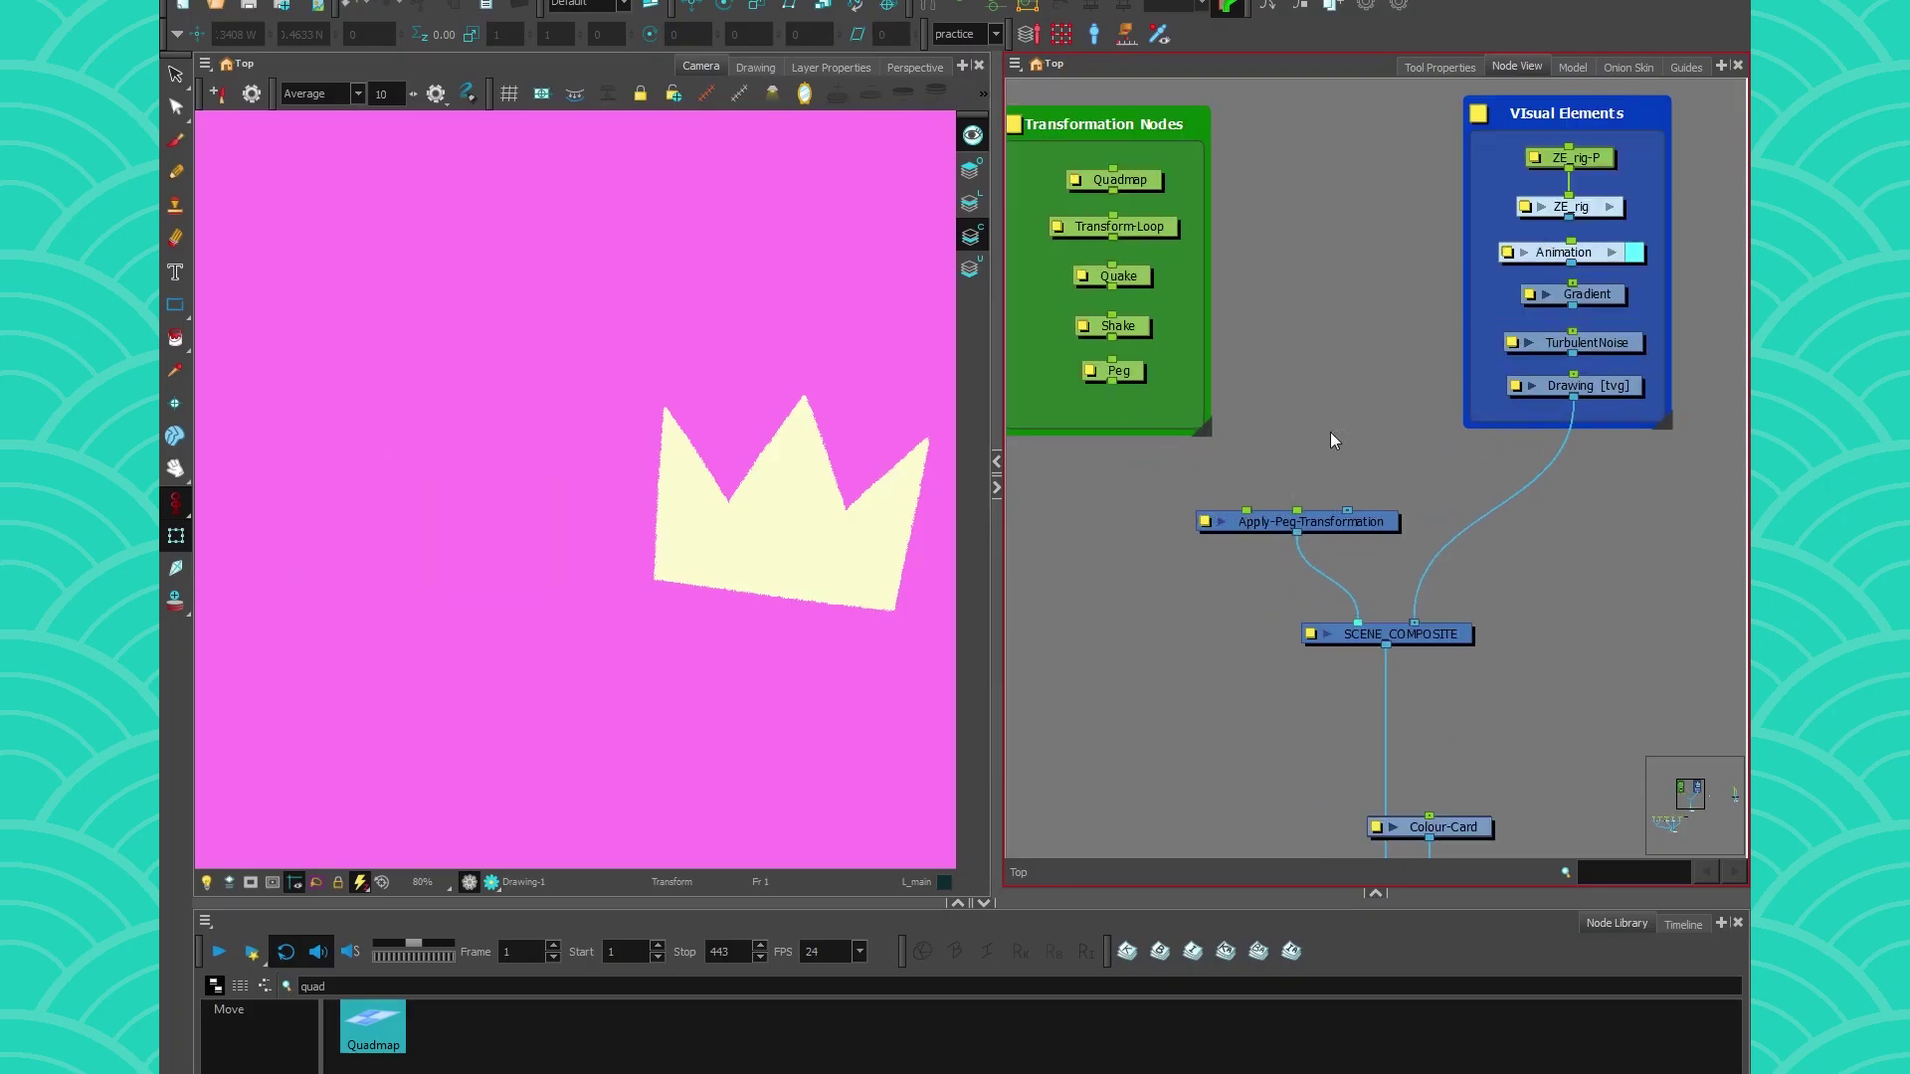
Reconnect the Drawing to Apply-Peg-Transformation and attach a new peg to its transformation input
{"action": "left_click", "coordinate": [1577, 387]}
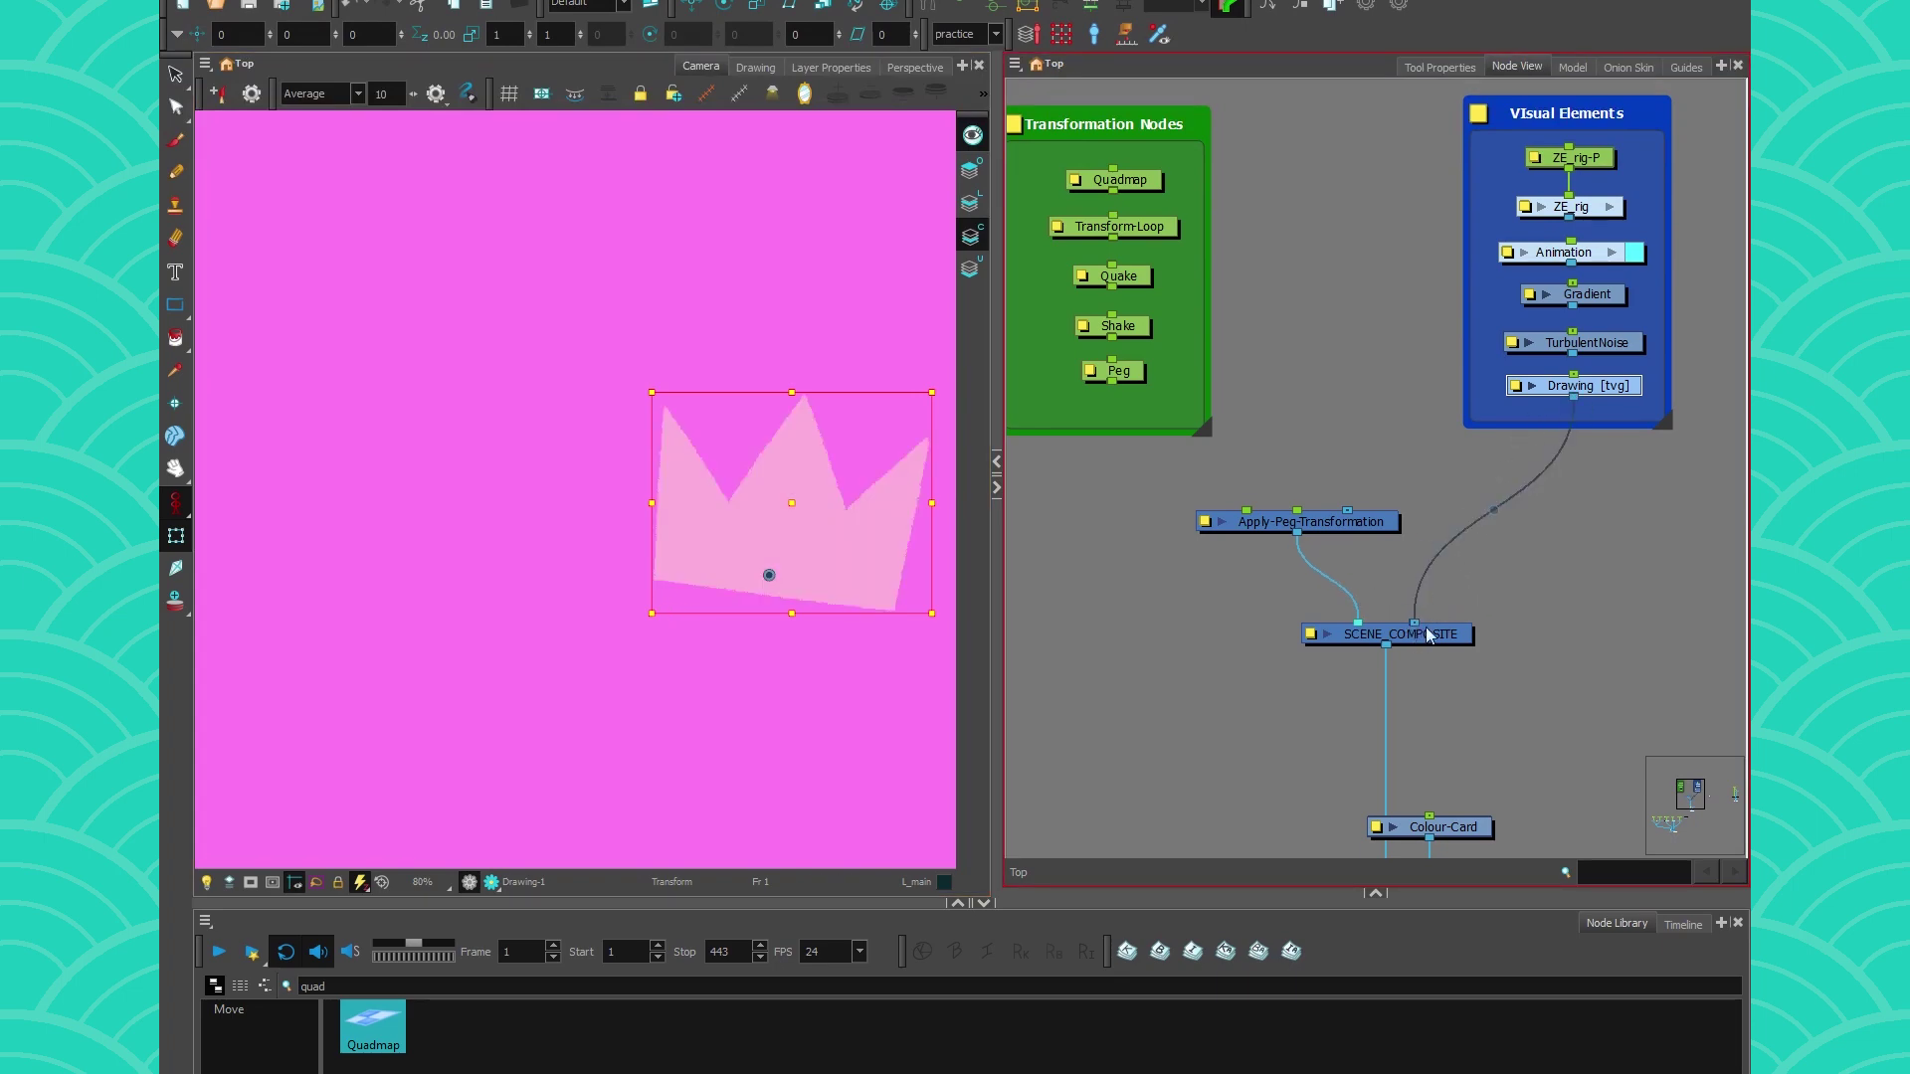
{"action": "mouse_move", "coordinate": [1554, 442]}
{"action": "left_mouse_down"}
{"action": "mouse_move", "coordinate": [1326, 400]}
{"action": "mouse_move", "coordinate": [1346, 510]}
{"action": "left_mouse_up"}
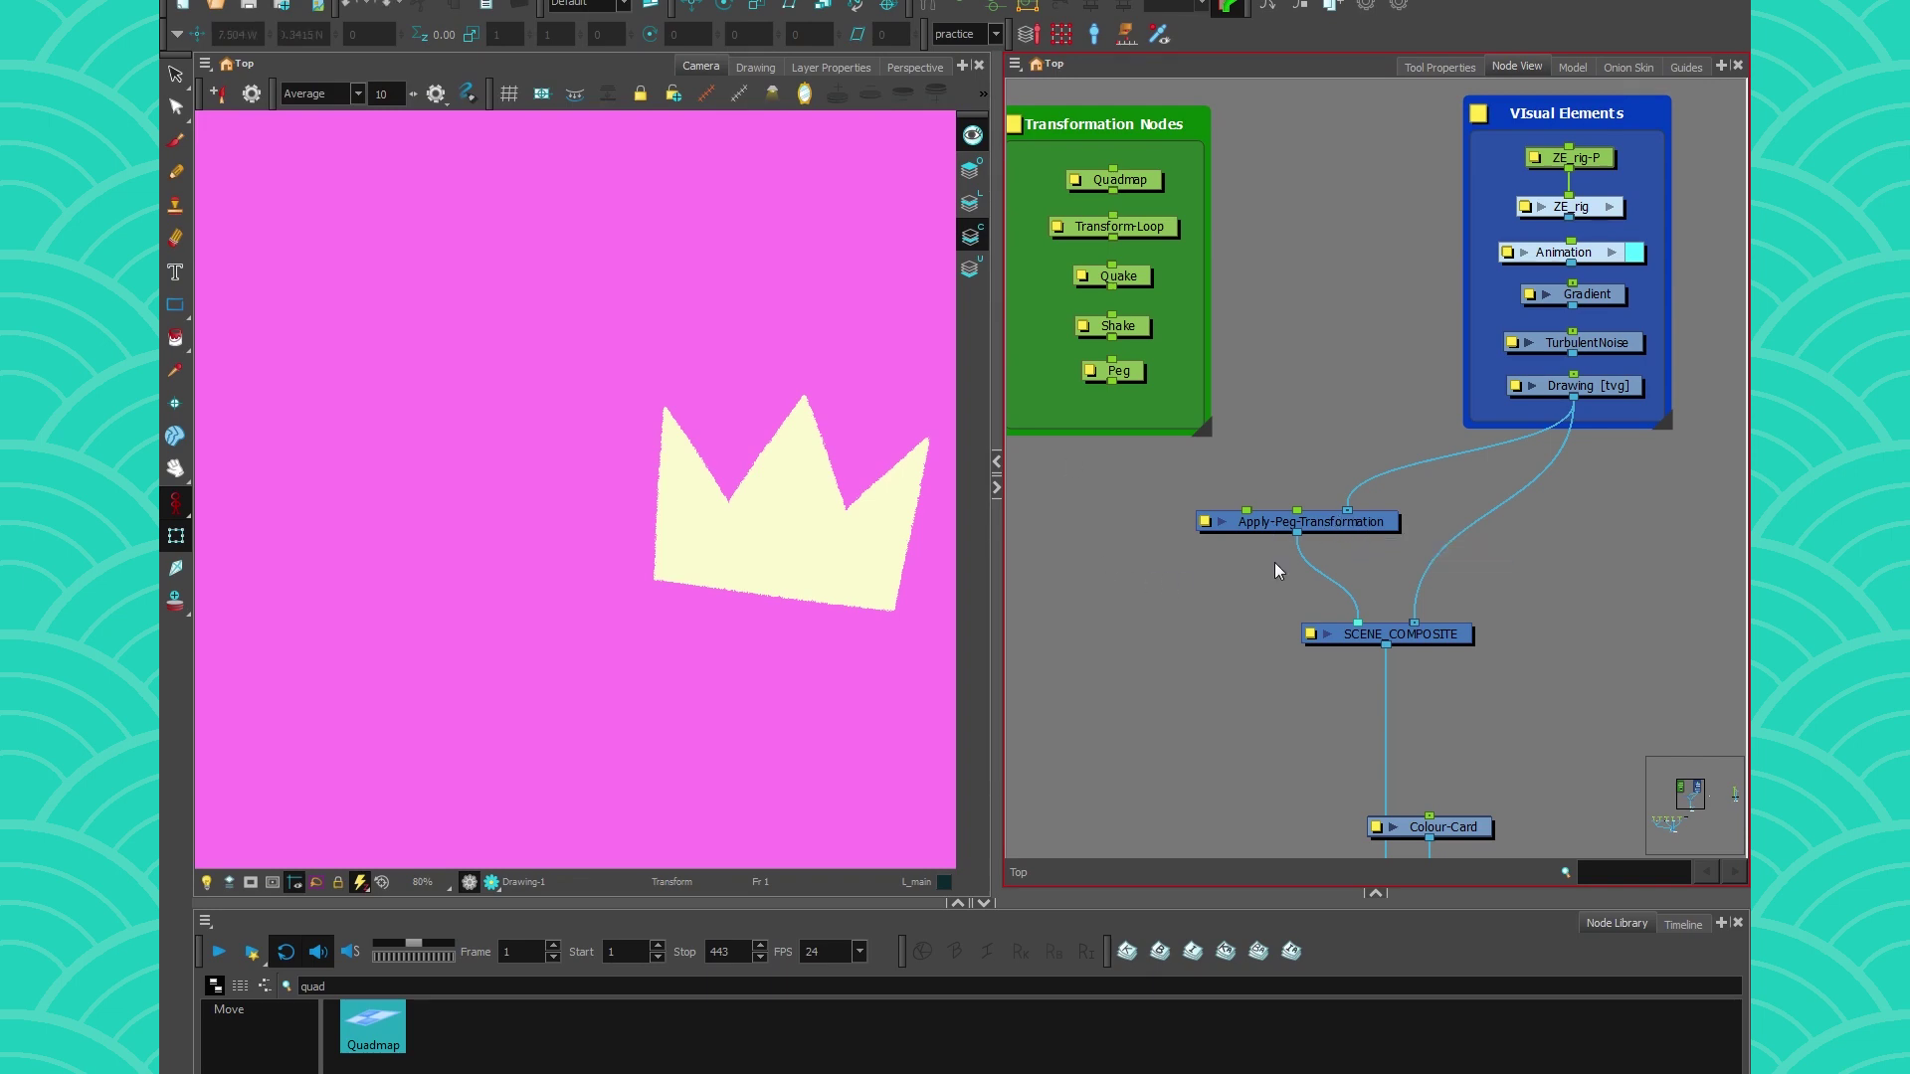
{"action": "key", "text": "ctrl+p"}
{"action": "left_click_drag", "start_coordinate": [1271, 442], "coordinate": [1216, 485]}
{"action": "key", "text": "alt+3"}
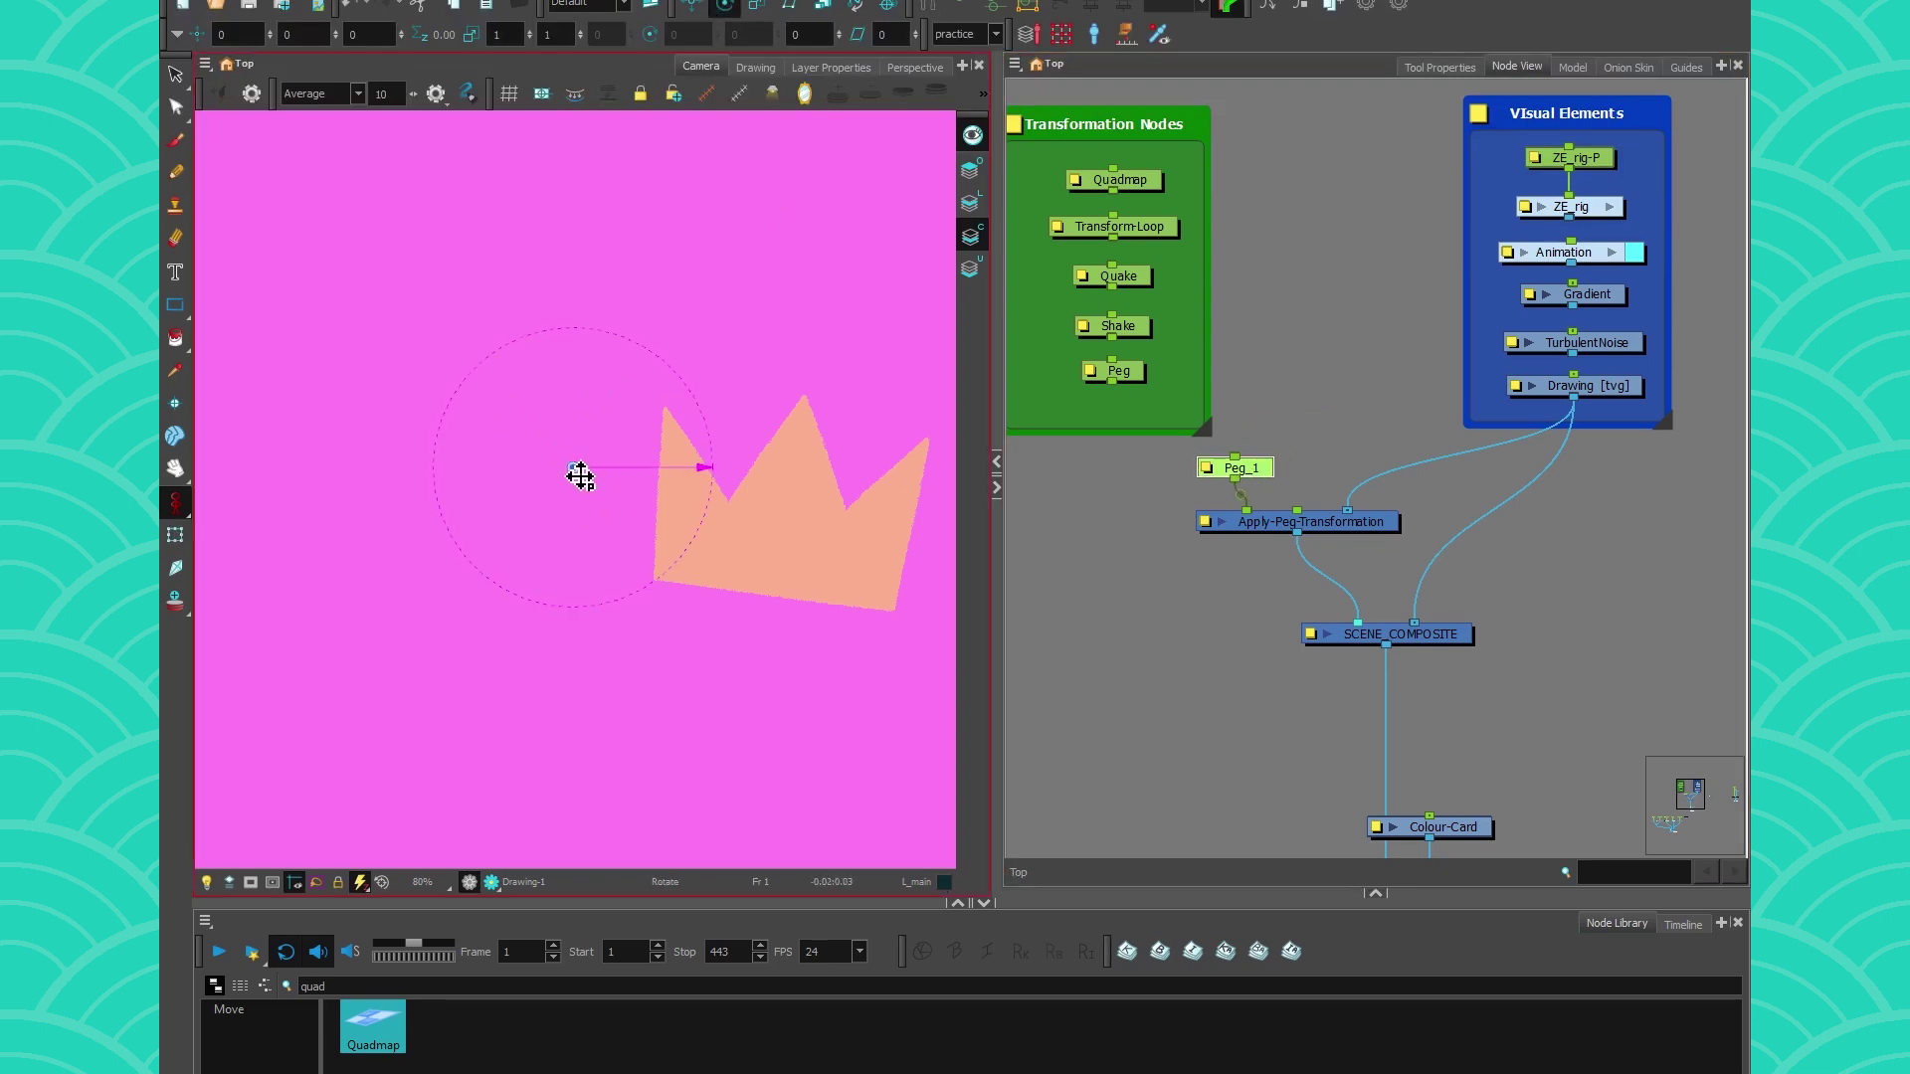
Move the new peg's pivot onto the crown and shift the transformed crown to the left of the original
{"action": "left_click_drag", "start_coordinate": [574, 469], "coordinate": [777, 589]}
{"action": "key", "text": "shift+t"}
{"action": "left_click_drag", "start_coordinate": [788, 511], "coordinate": [431, 487]}
{"action": "left_click", "coordinate": [1182, 636]}
{"action": "left_click_drag", "start_coordinate": [1235, 469], "coordinate": [1247, 463]}
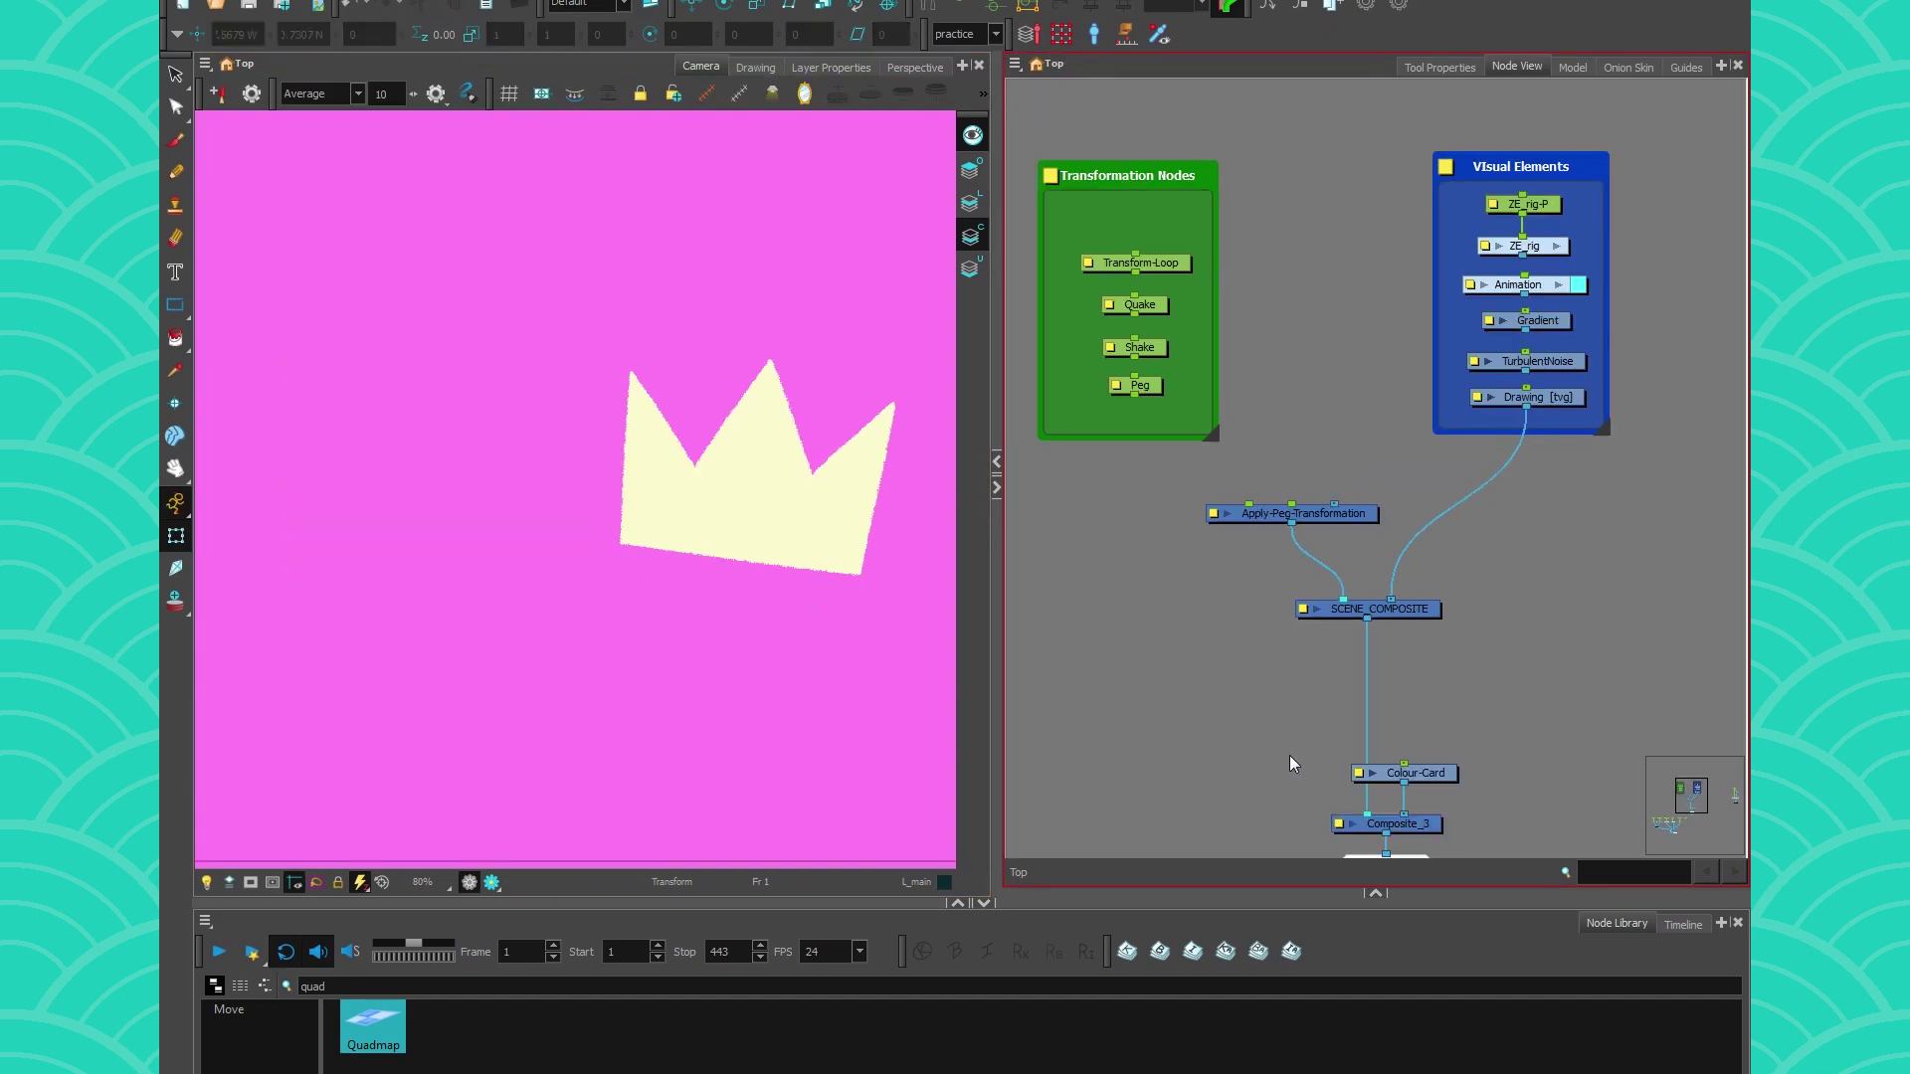
Copy the Drawing node and place the copy above the Apply-Peg-Transformation node
{"action": "left_click", "coordinate": [1547, 401]}
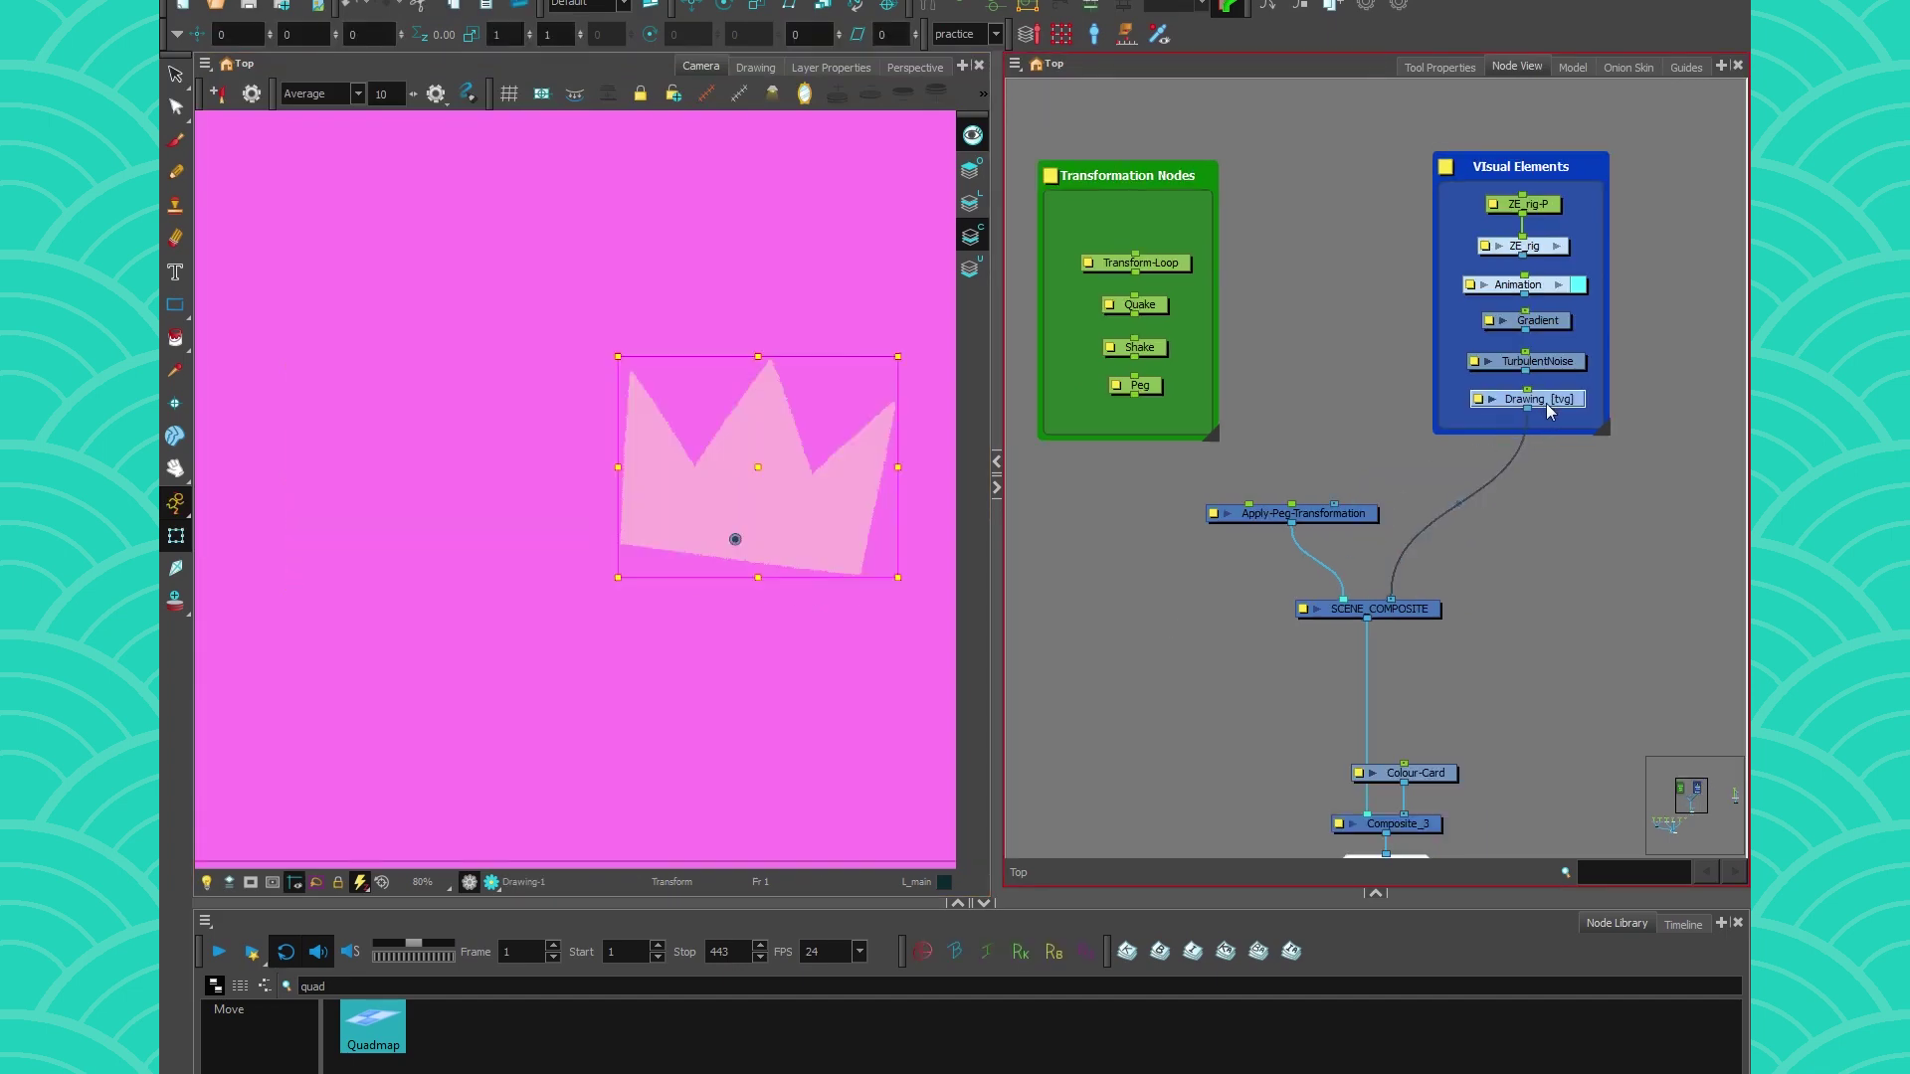
{"action": "key", "text": "ctrl+c"}
{"action": "key", "text": "ctrl+v"}
{"action": "mouse_move", "coordinate": [1591, 410]}
{"action": "left_mouse_down"}
{"action": "mouse_move", "coordinate": [1563, 433]}
{"action": "mouse_move", "coordinate": [1315, 417]}
{"action": "left_mouse_up"}
Replace Apply-Peg-Transformation with the Drawing copy as the composite's input and connect the Peg above the copy
{"action": "left_click_drag", "start_coordinate": [1341, 591], "coordinate": [1348, 557]}
{"action": "left_click_drag", "start_coordinate": [1349, 517], "coordinate": [1191, 553]}
{"action": "left_click_drag", "start_coordinate": [1332, 427], "coordinate": [1343, 599]}
{"action": "left_click_drag", "start_coordinate": [1363, 419], "coordinate": [1374, 469]}
{"action": "left_click_drag", "start_coordinate": [1134, 398], "coordinate": [1343, 459]}
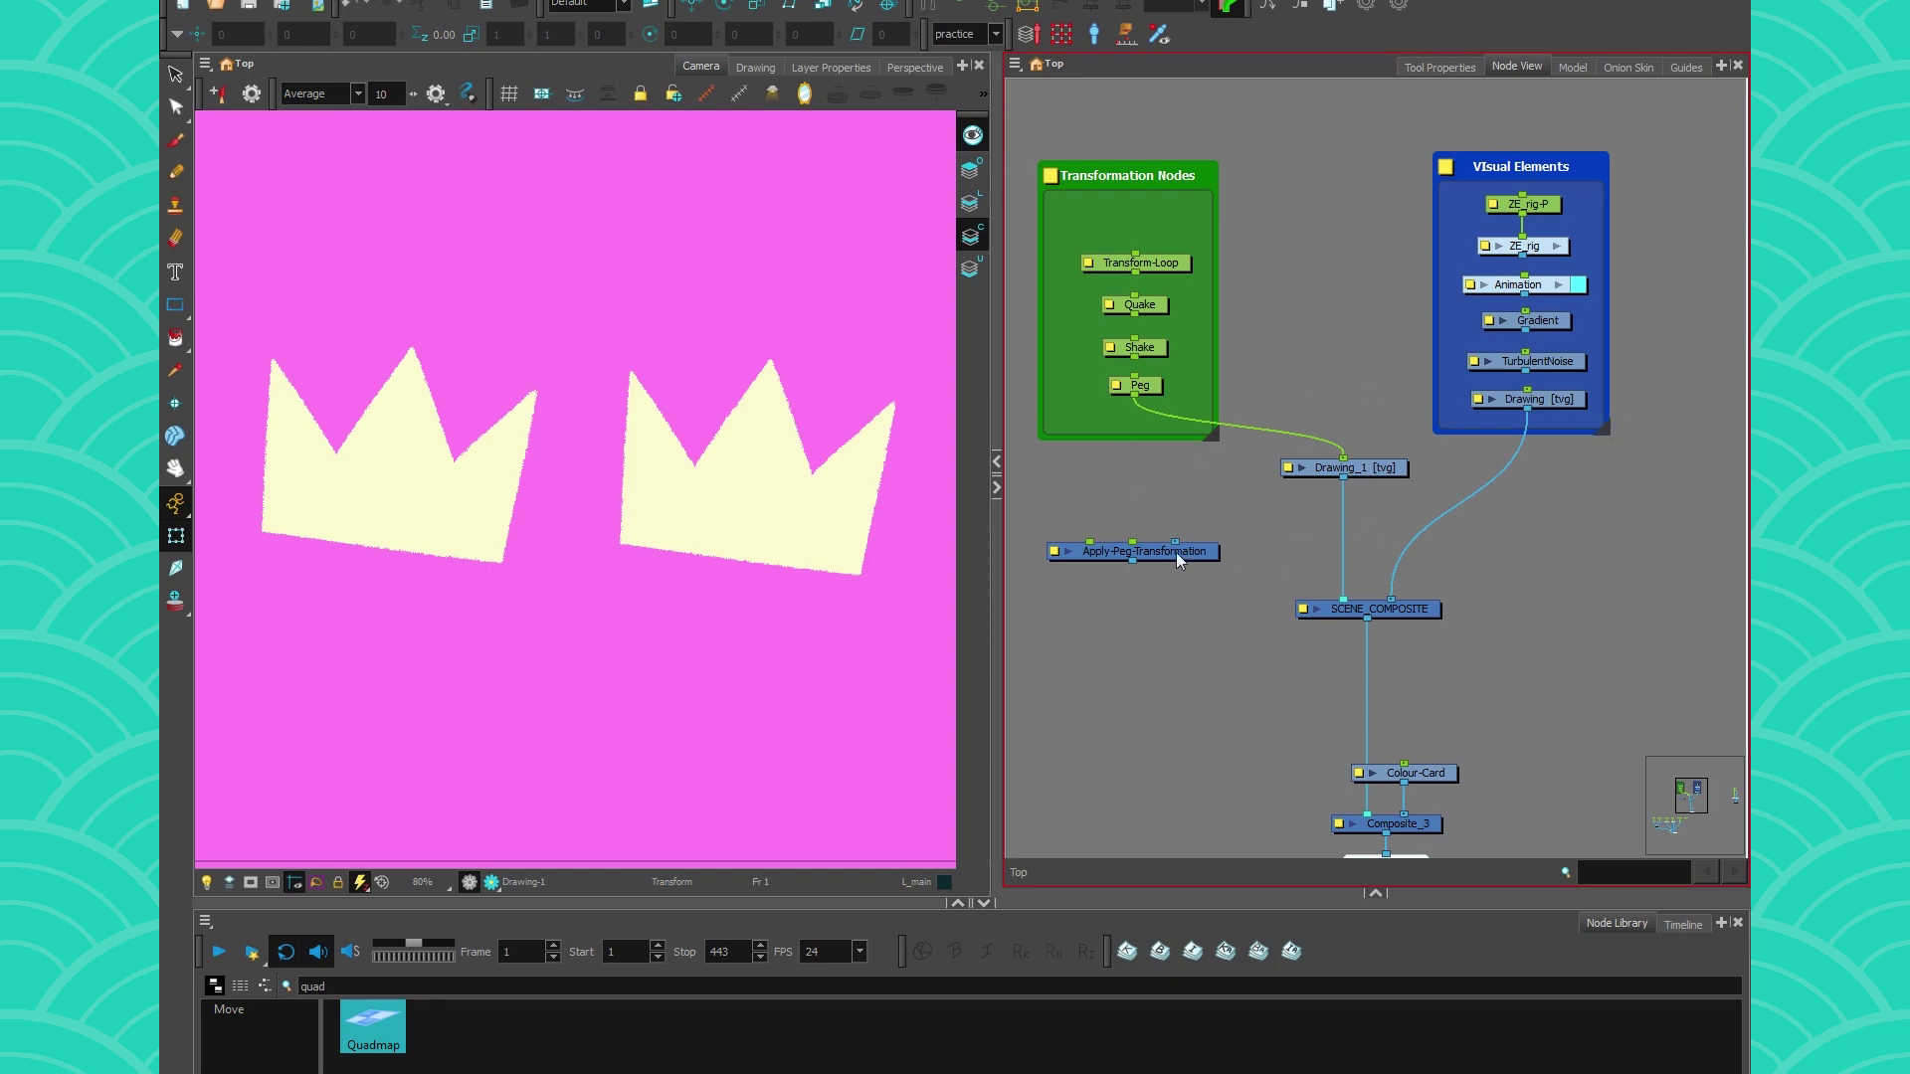
Delete the Drawing copy and put Apply-Peg-Transformation back in its place above SCENE_COMPOSITE
{"action": "left_click_drag", "start_coordinate": [1175, 552], "coordinate": [1315, 508]}
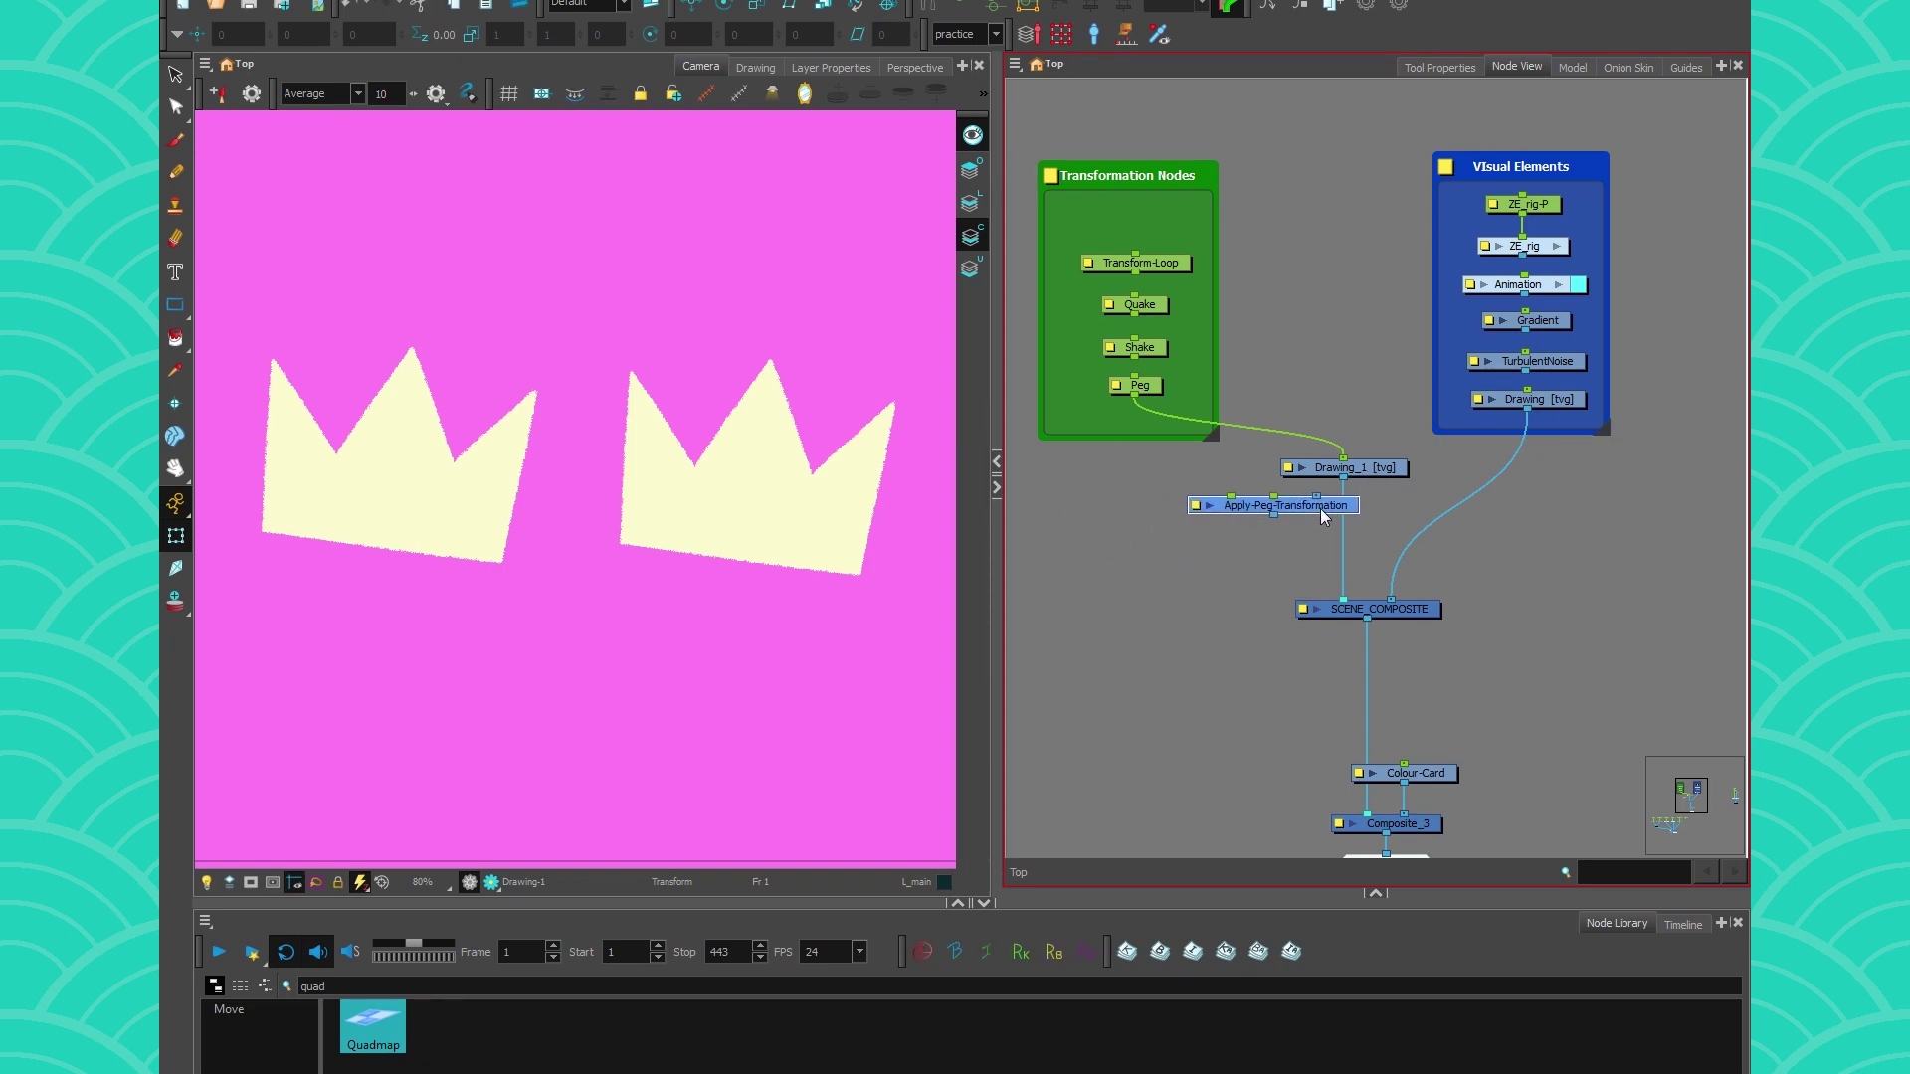
{"action": "left_click", "coordinate": [1362, 473]}
{"action": "key", "text": "Delete"}
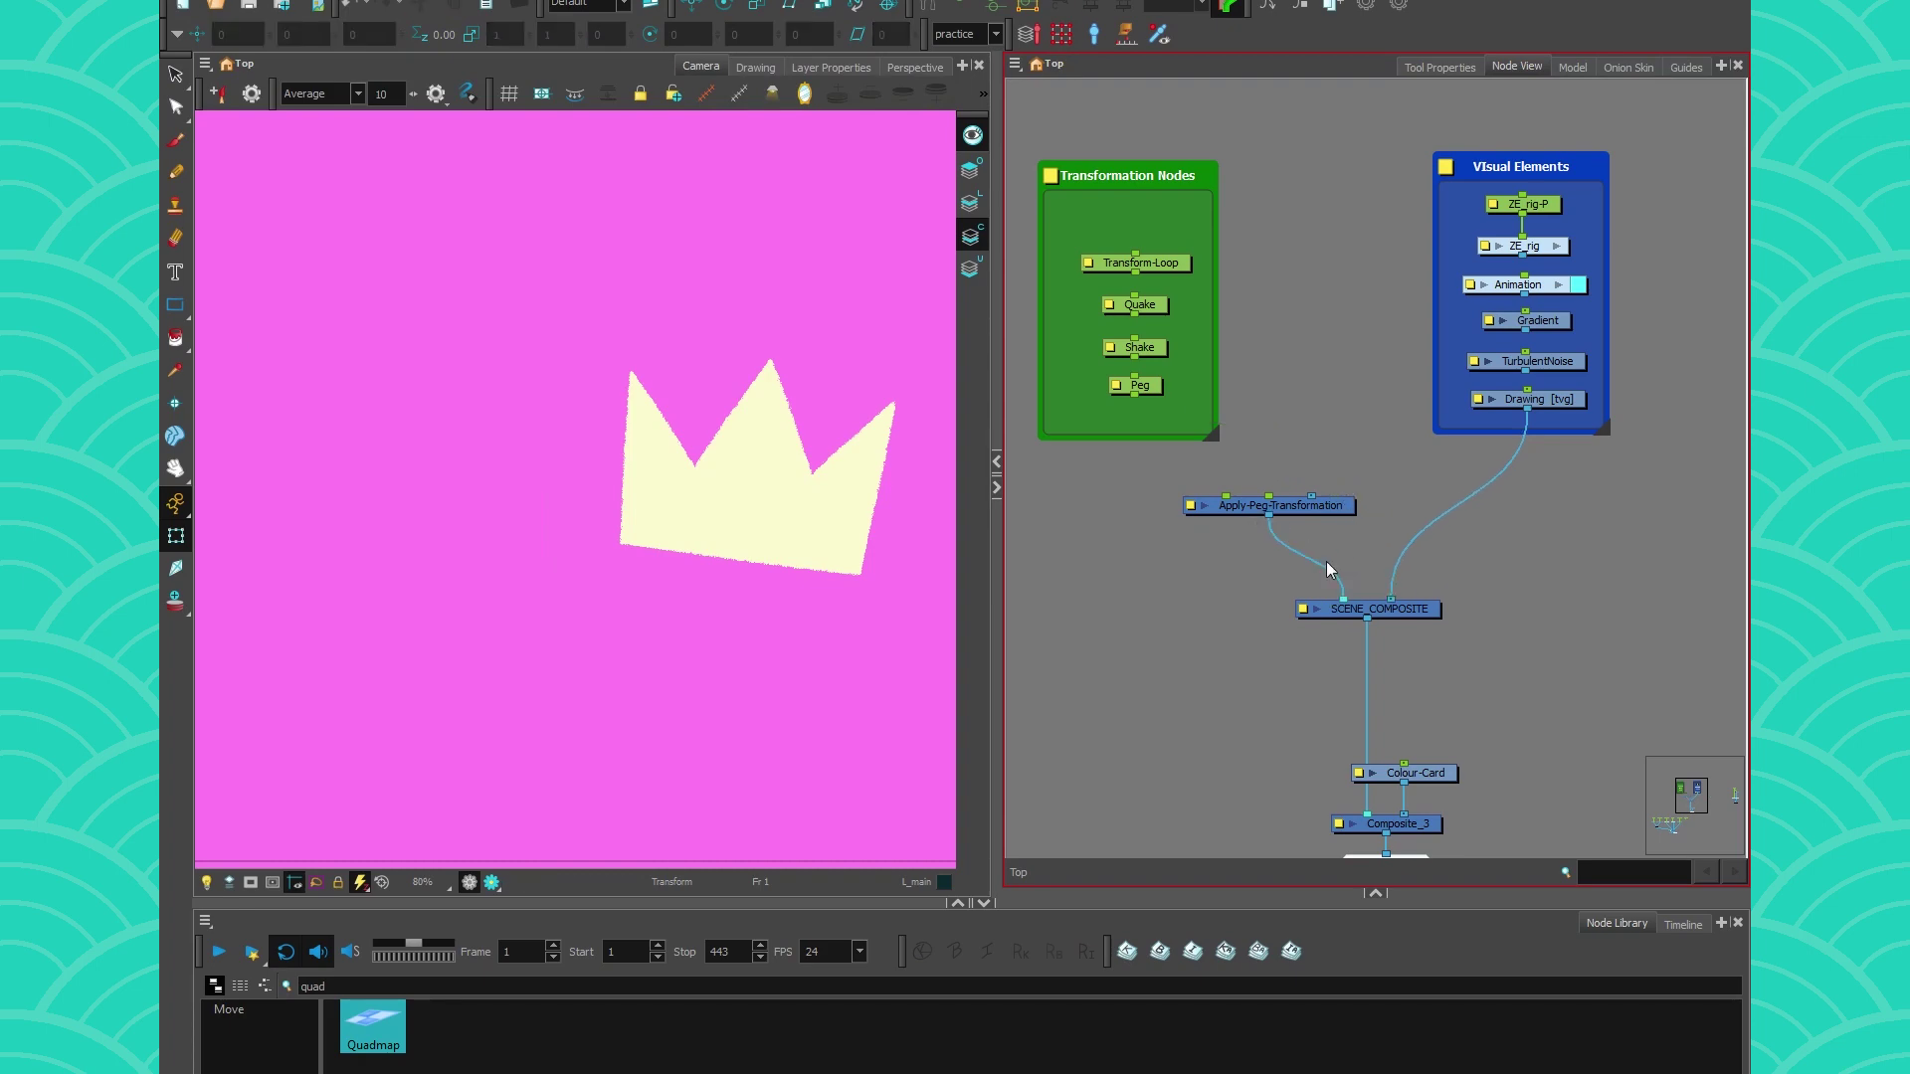
{"action": "left_click_drag", "start_coordinate": [1336, 512], "coordinate": [1409, 505]}
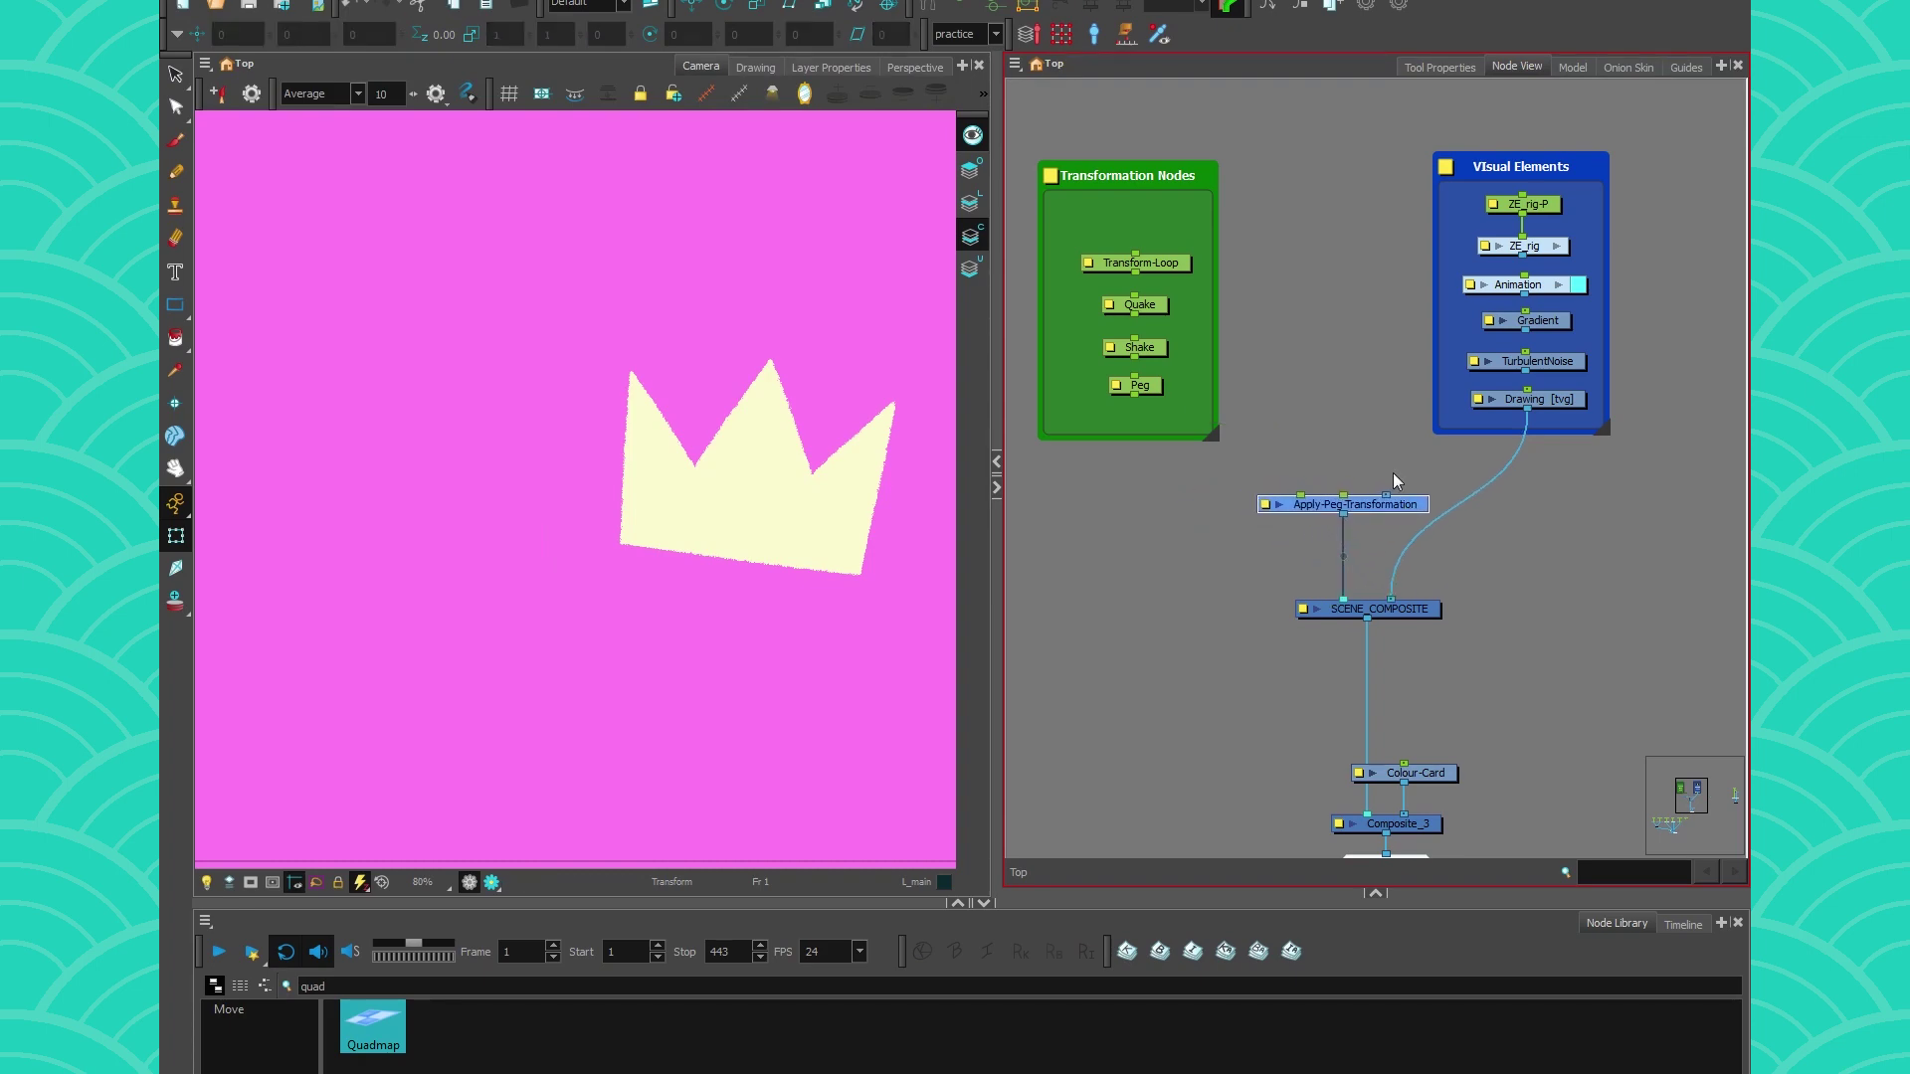
Connect the Drawing and the Peg to Apply-Peg-Transformation and place the Peg directly above it
{"action": "left_click_drag", "start_coordinate": [1527, 408], "coordinate": [1347, 415]}
{"action": "left_click_drag", "start_coordinate": [1250, 610], "coordinate": [1234, 658]}
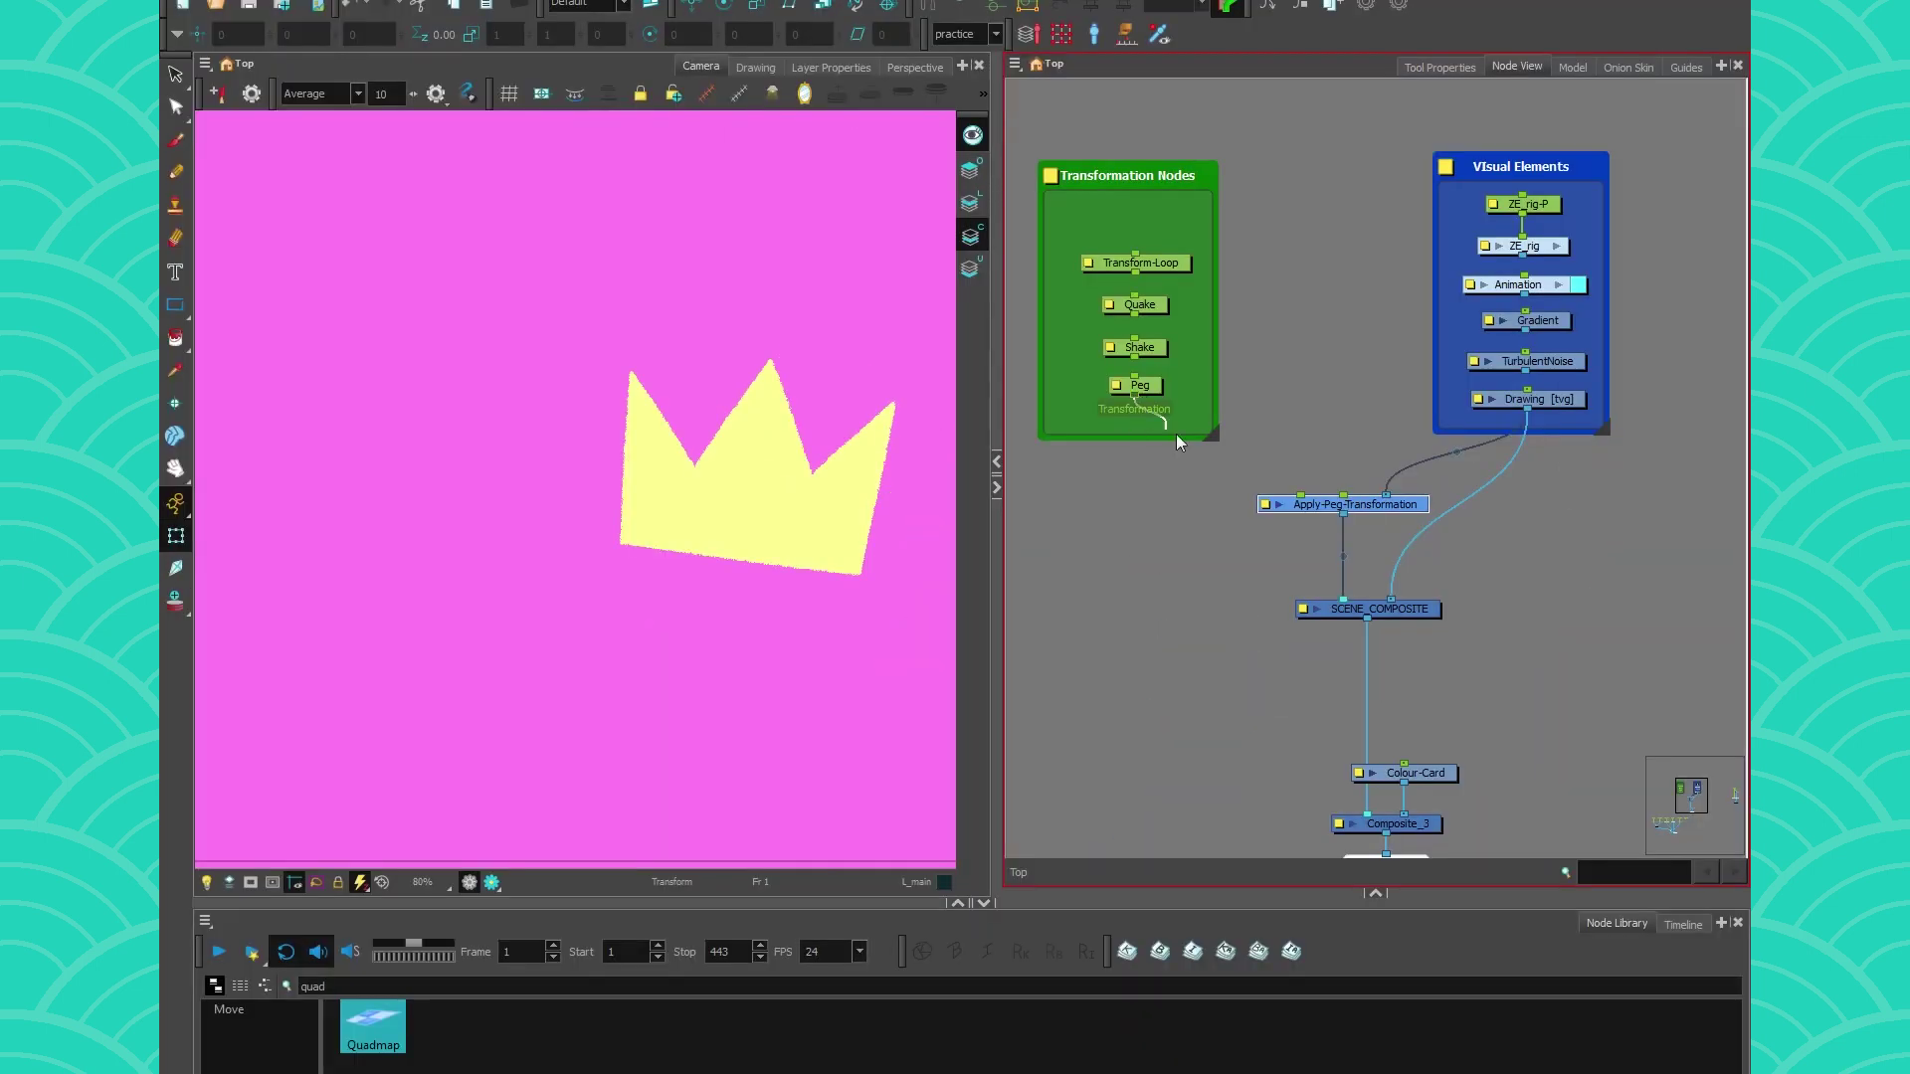
{"action": "left_click_drag", "start_coordinate": [1175, 442], "coordinate": [1300, 496]}
{"action": "left_click_drag", "start_coordinate": [1139, 385], "coordinate": [1303, 455]}
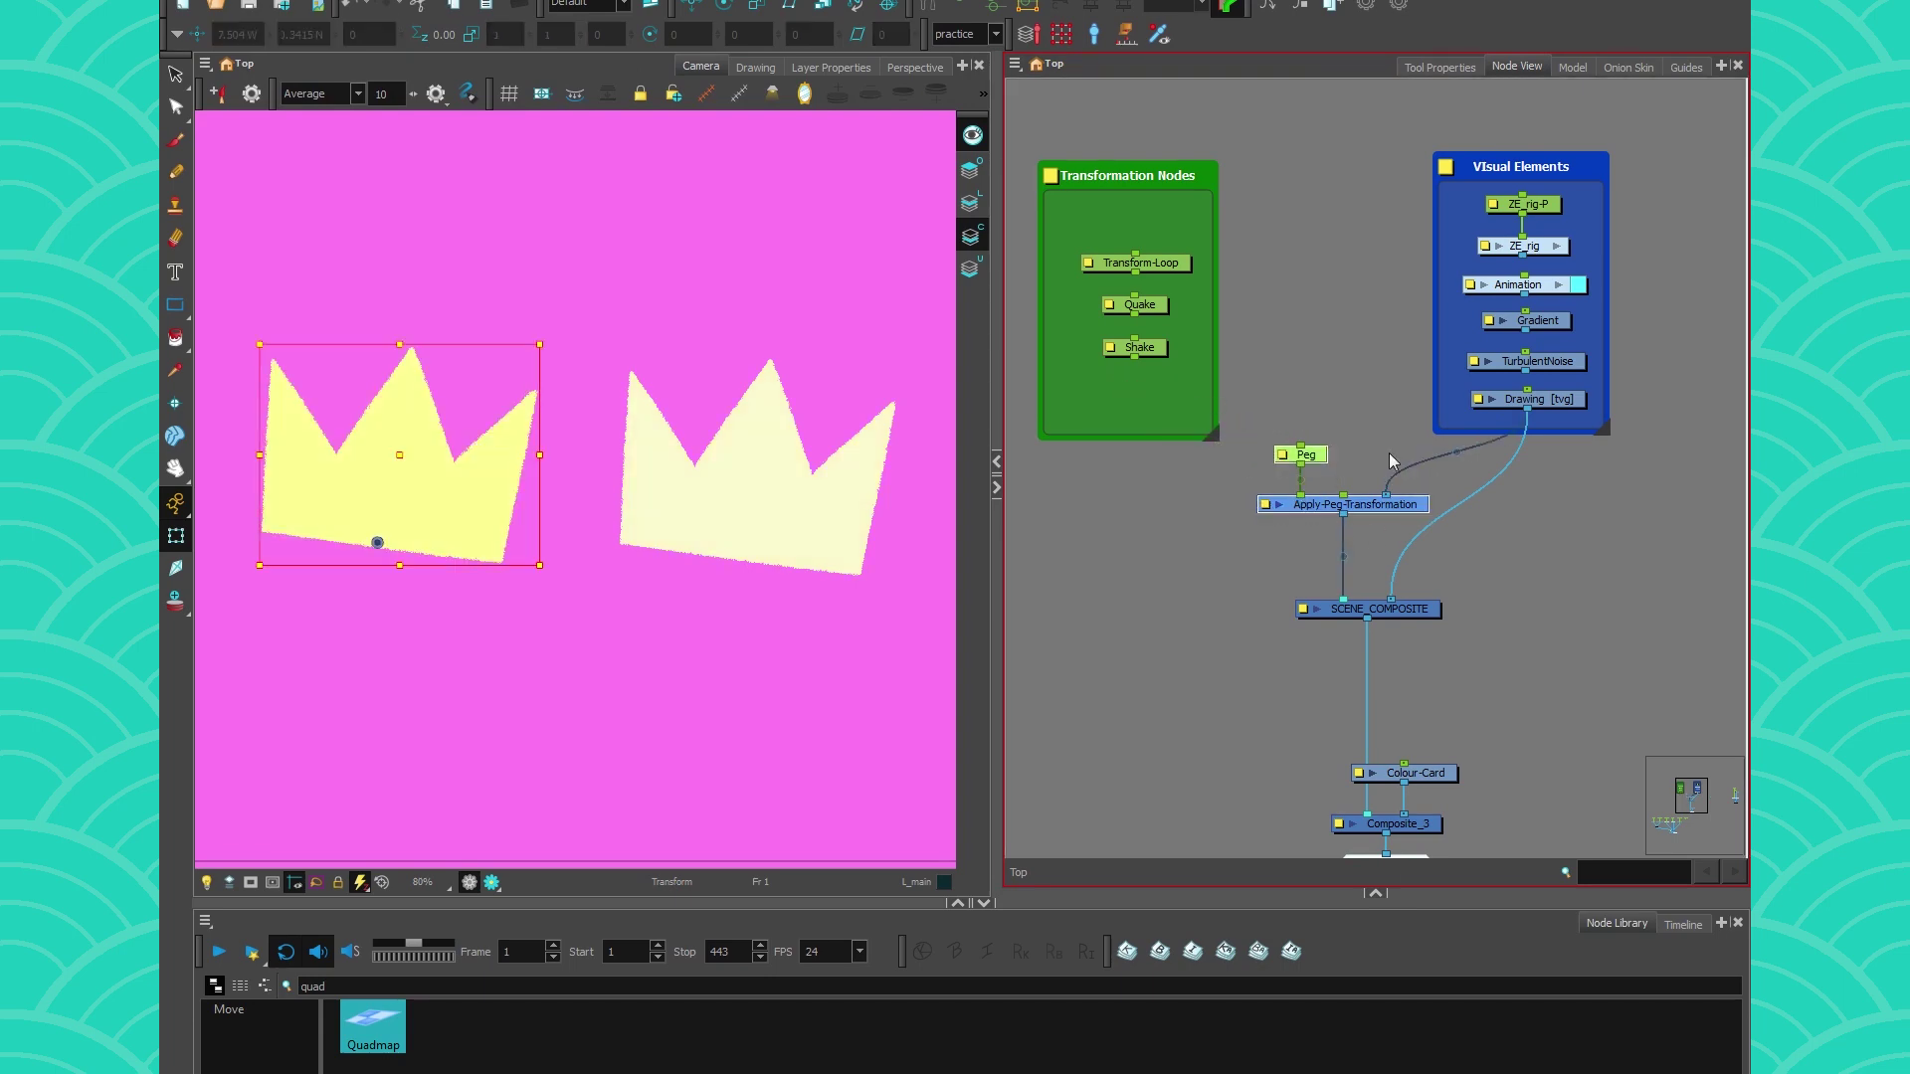
Create two unconnected copies of the Drawing node, spread them apart and delete both
{"action": "key", "text": "ctrl+r"}
{"action": "key", "text": "ctrl+r"}
{"action": "left_click_drag", "start_coordinate": [1419, 402], "coordinate": [1149, 471]}
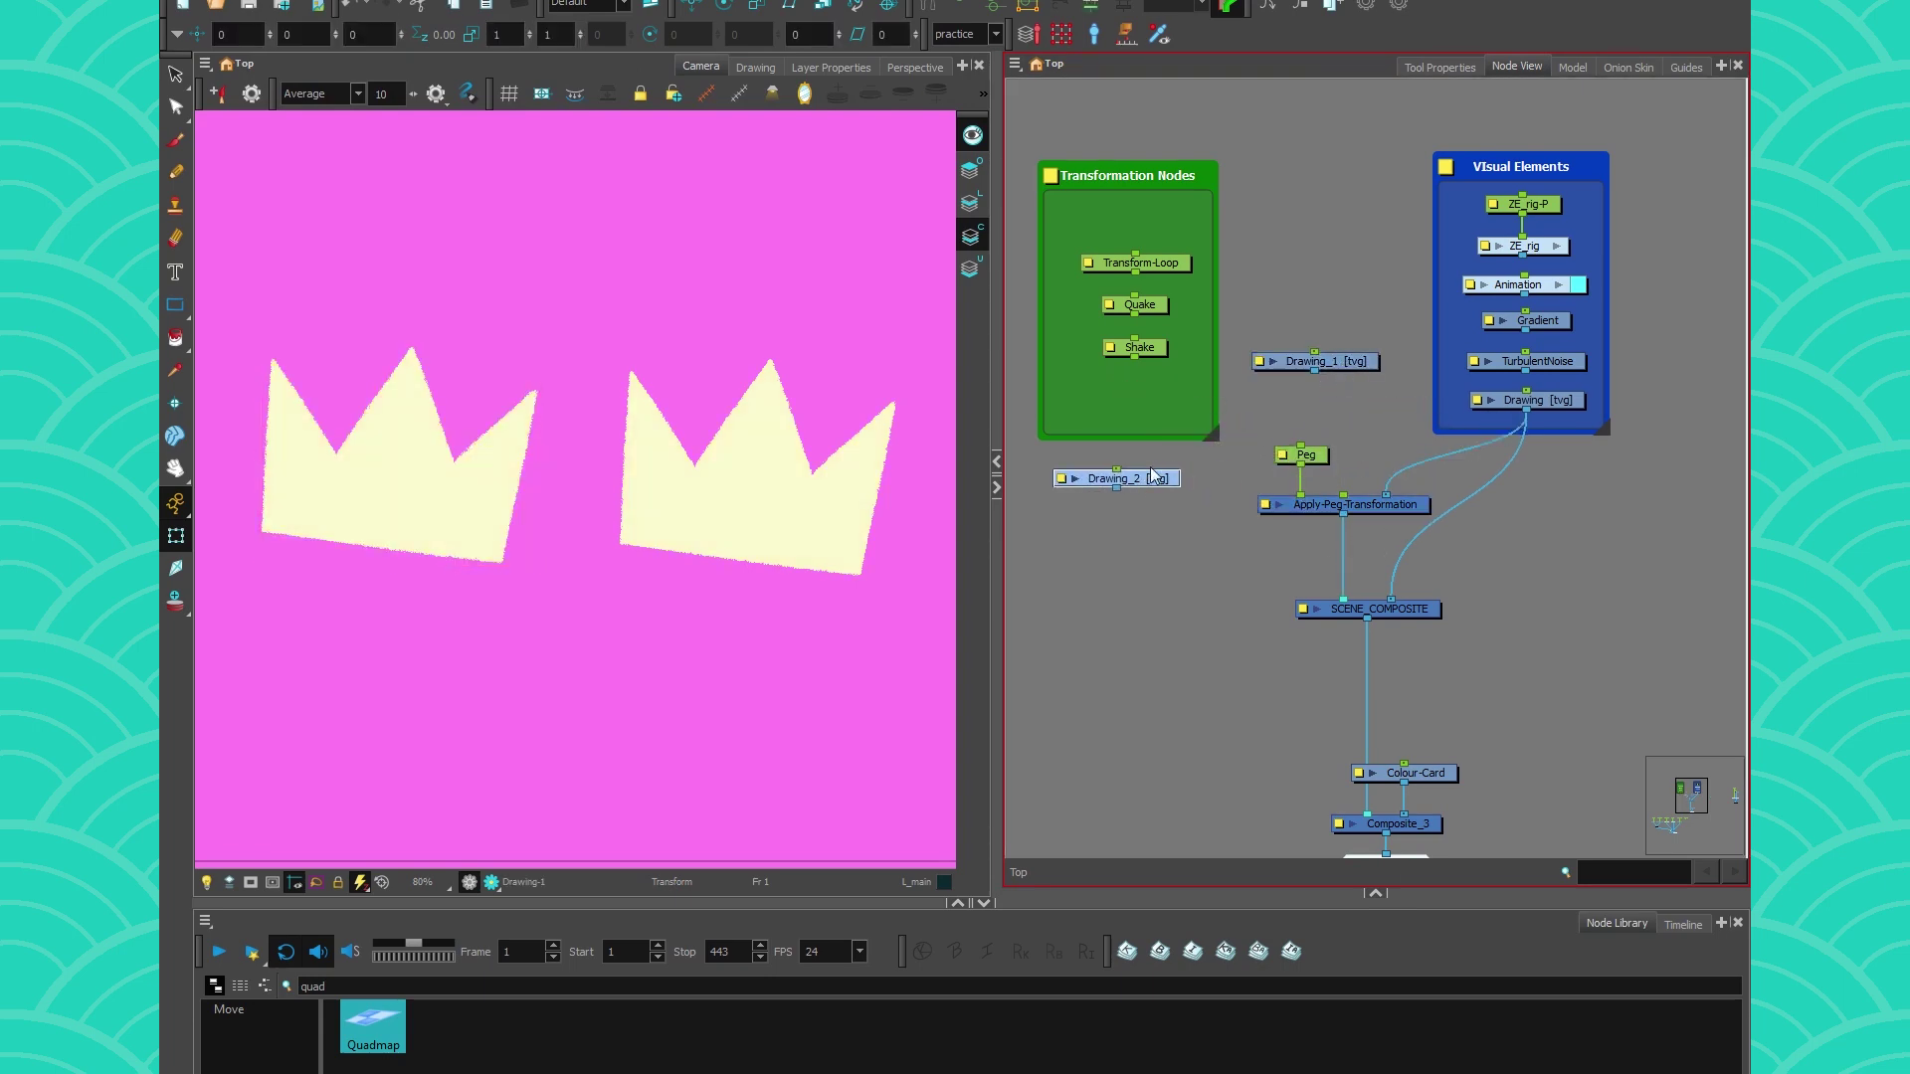
{"action": "left_click", "coordinate": [1337, 363]}
{"action": "key", "text": "Delete"}
{"action": "left_click", "coordinate": [1154, 478]}
{"action": "key", "text": "Delete"}
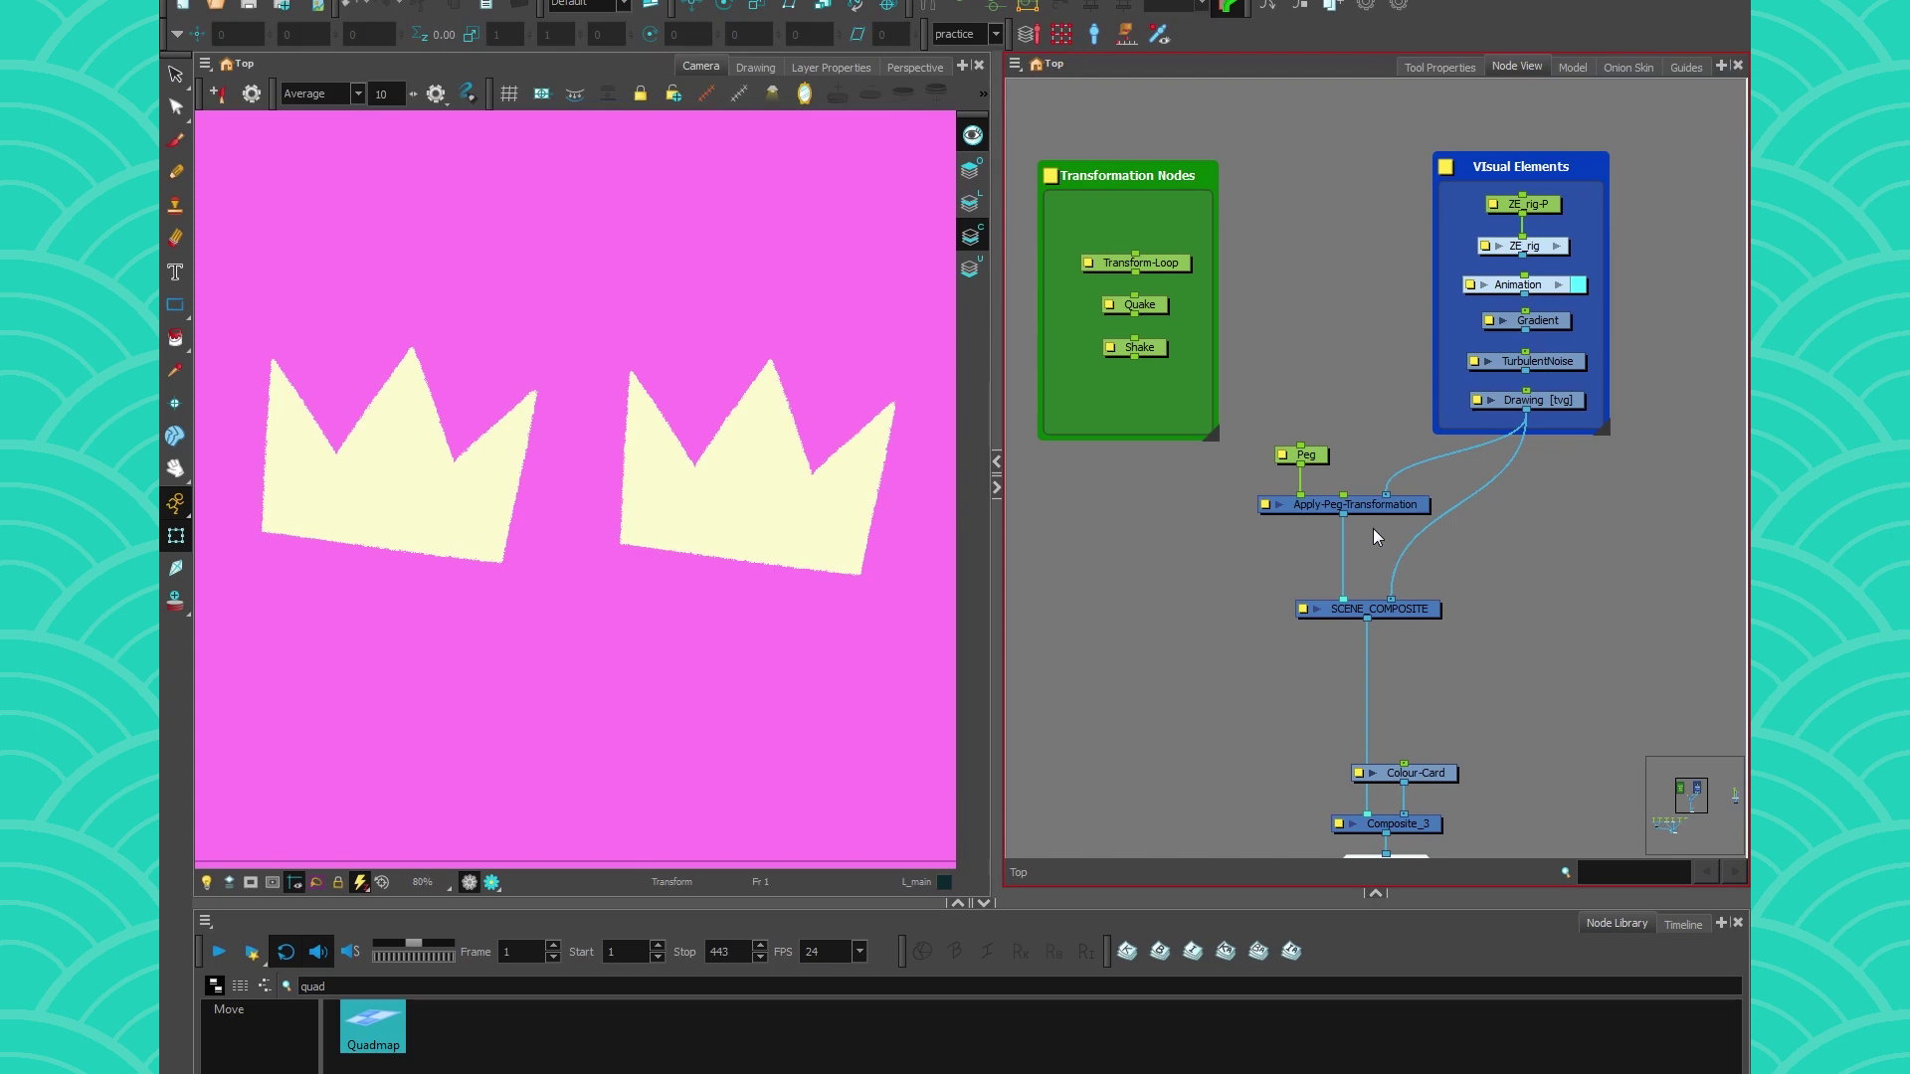
Disconnect Apply-Peg-Transformation from all nodes, return the Peg to the Transformation Nodes group and move the transformation node aside
{"action": "left_click_drag", "start_coordinate": [1386, 493], "coordinate": [1369, 474]}
{"action": "left_click_drag", "start_coordinate": [1342, 598], "coordinate": [1325, 562]}
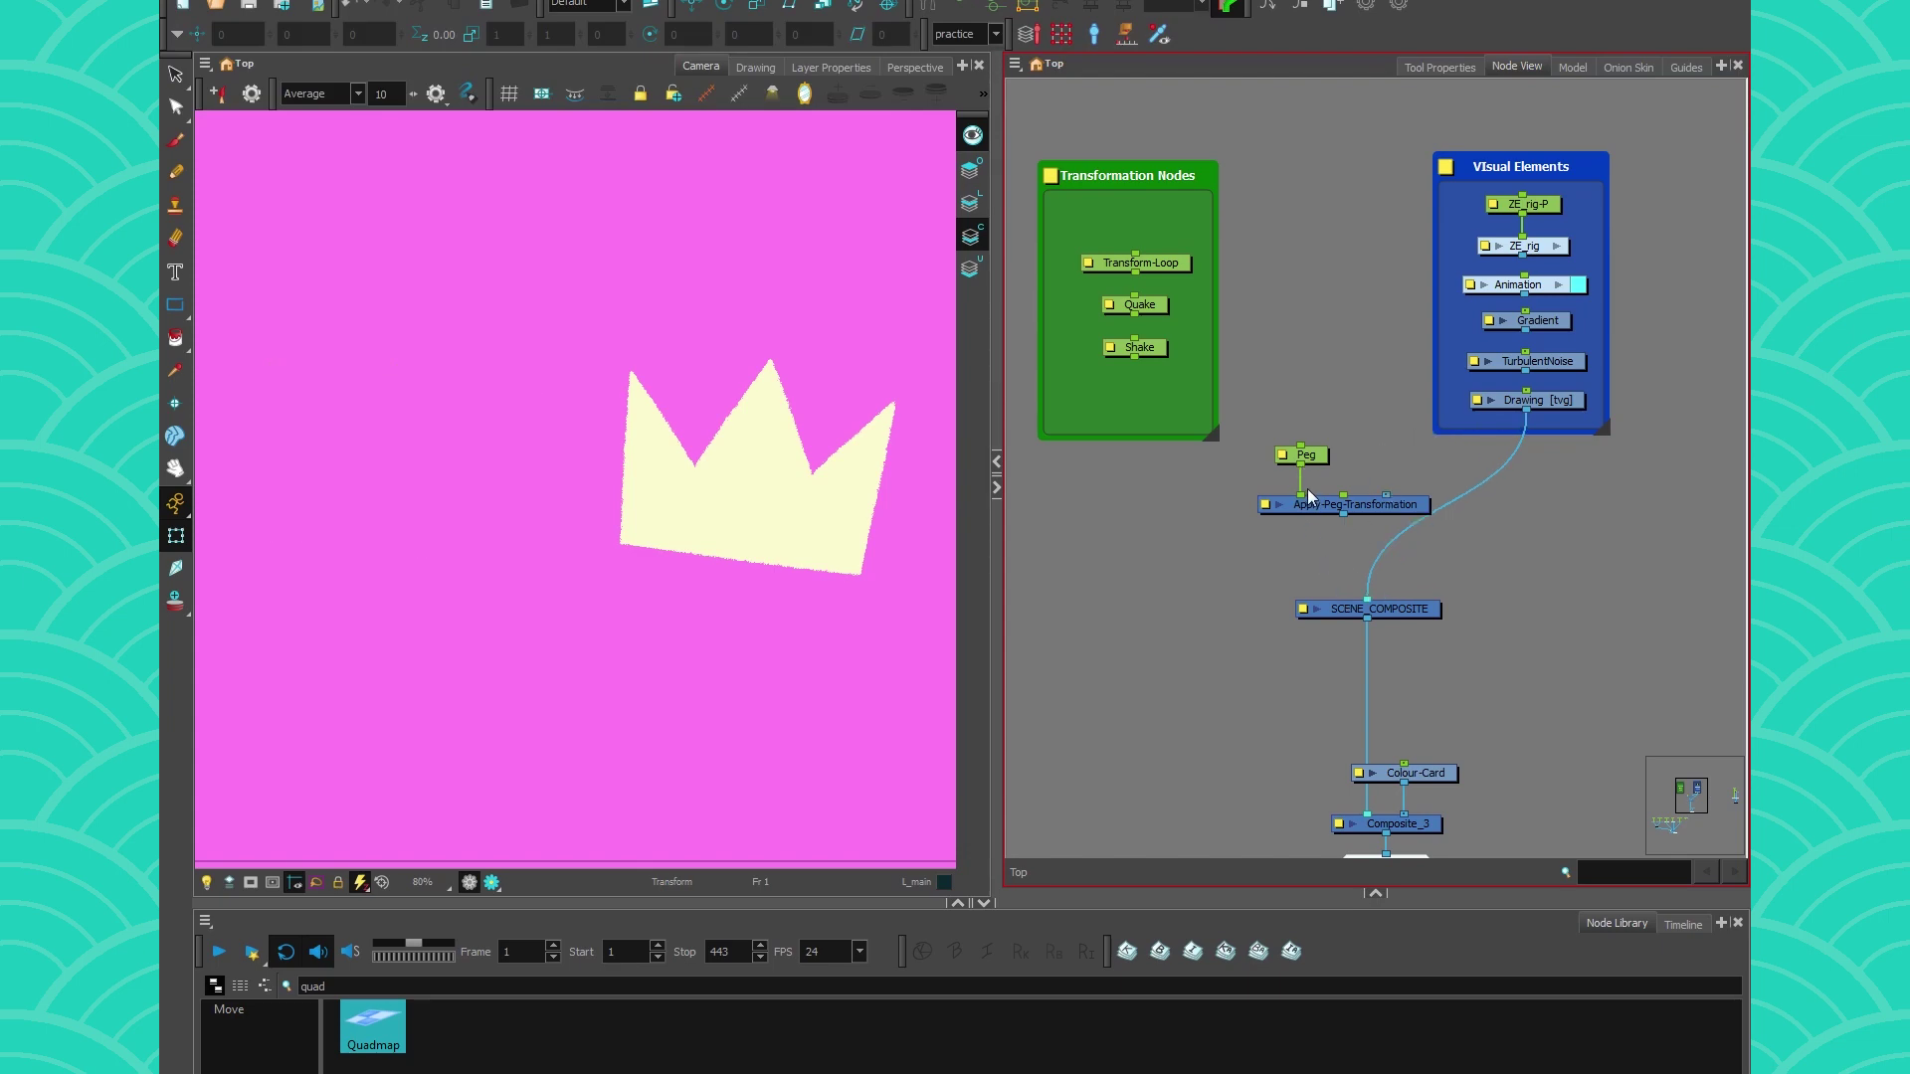
{"action": "left_click_drag", "start_coordinate": [1301, 494], "coordinate": [1282, 470]}
{"action": "left_click_drag", "start_coordinate": [1307, 456], "coordinate": [1131, 393]}
{"action": "left_click", "coordinate": [1374, 504]}
{"action": "left_click_drag", "start_coordinate": [1374, 503], "coordinate": [1087, 528]}
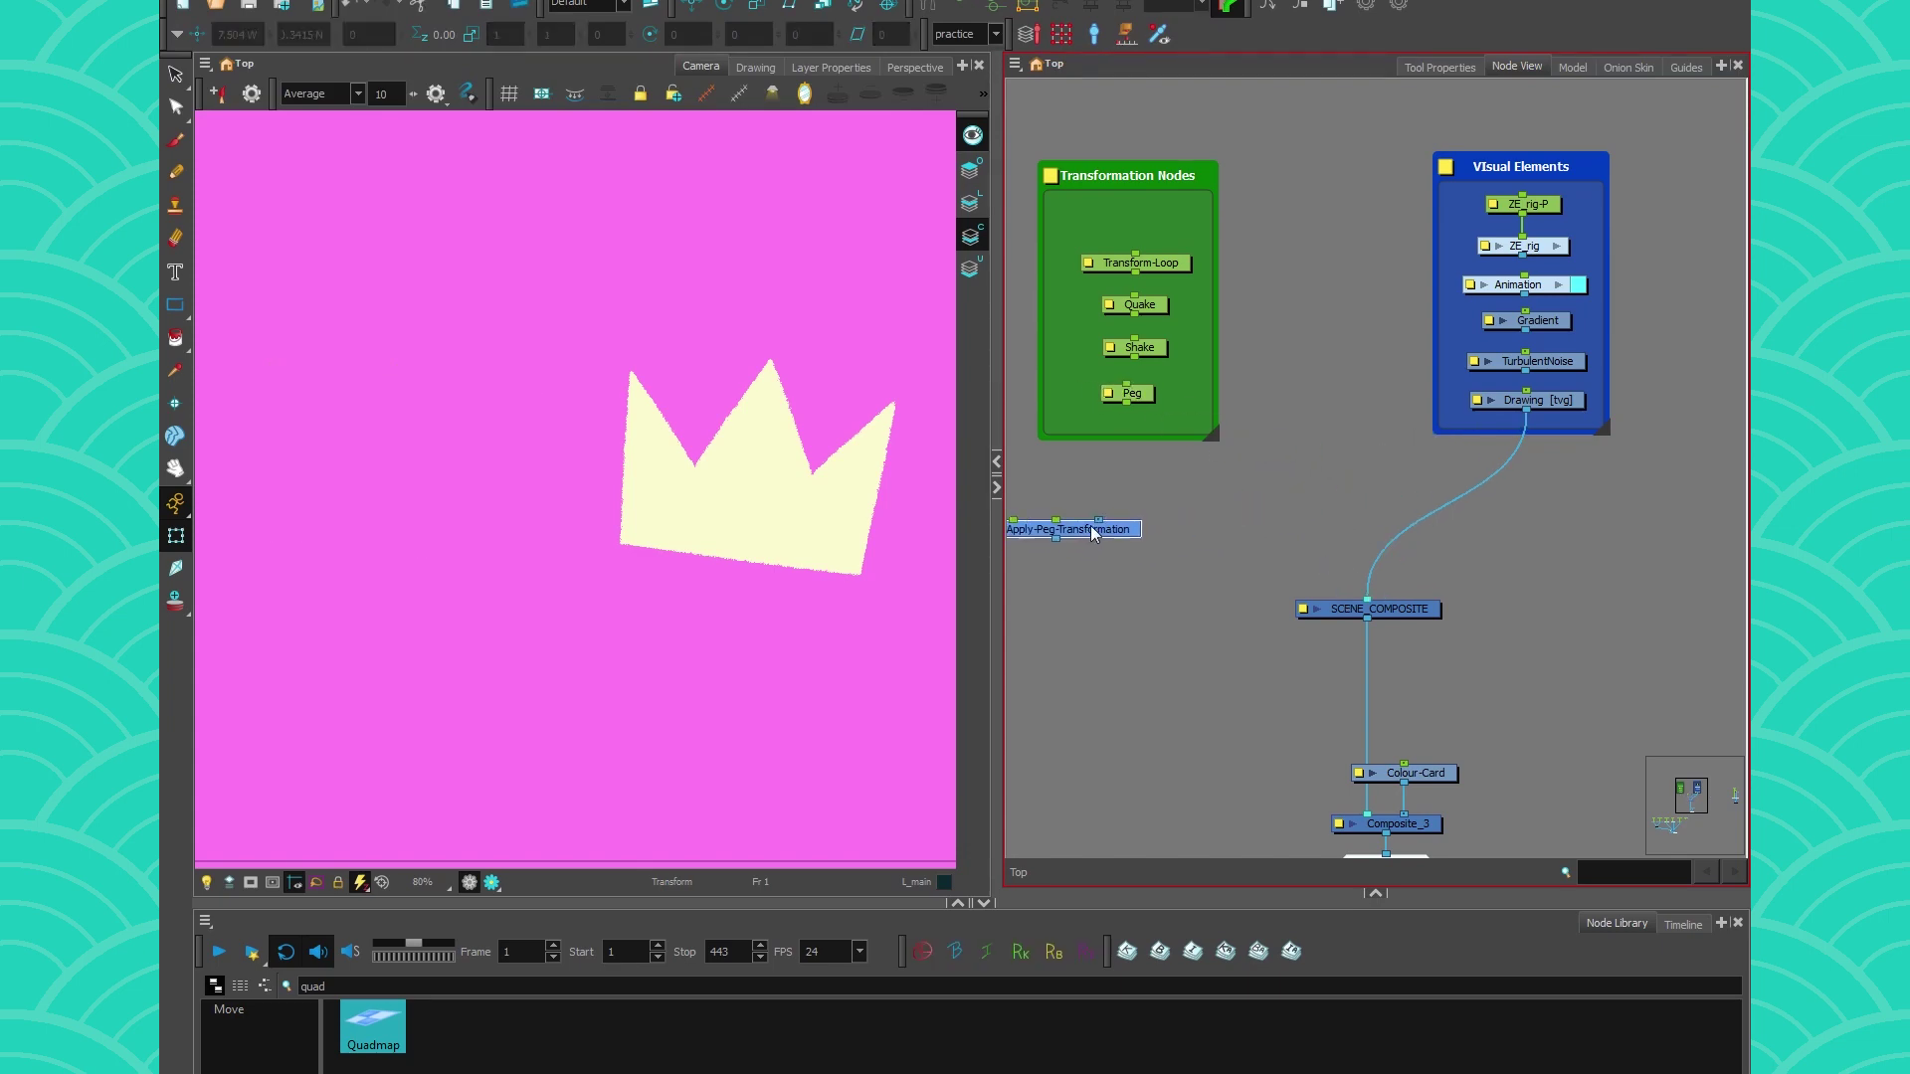
Disconnect the Drawing from SCENE_COMPOSITE and connect the ZE_rig group with its peg in its place
{"action": "left_click", "coordinate": [1174, 467]}
{"action": "left_click_drag", "start_coordinate": [1520, 435], "coordinate": [1537, 378]}
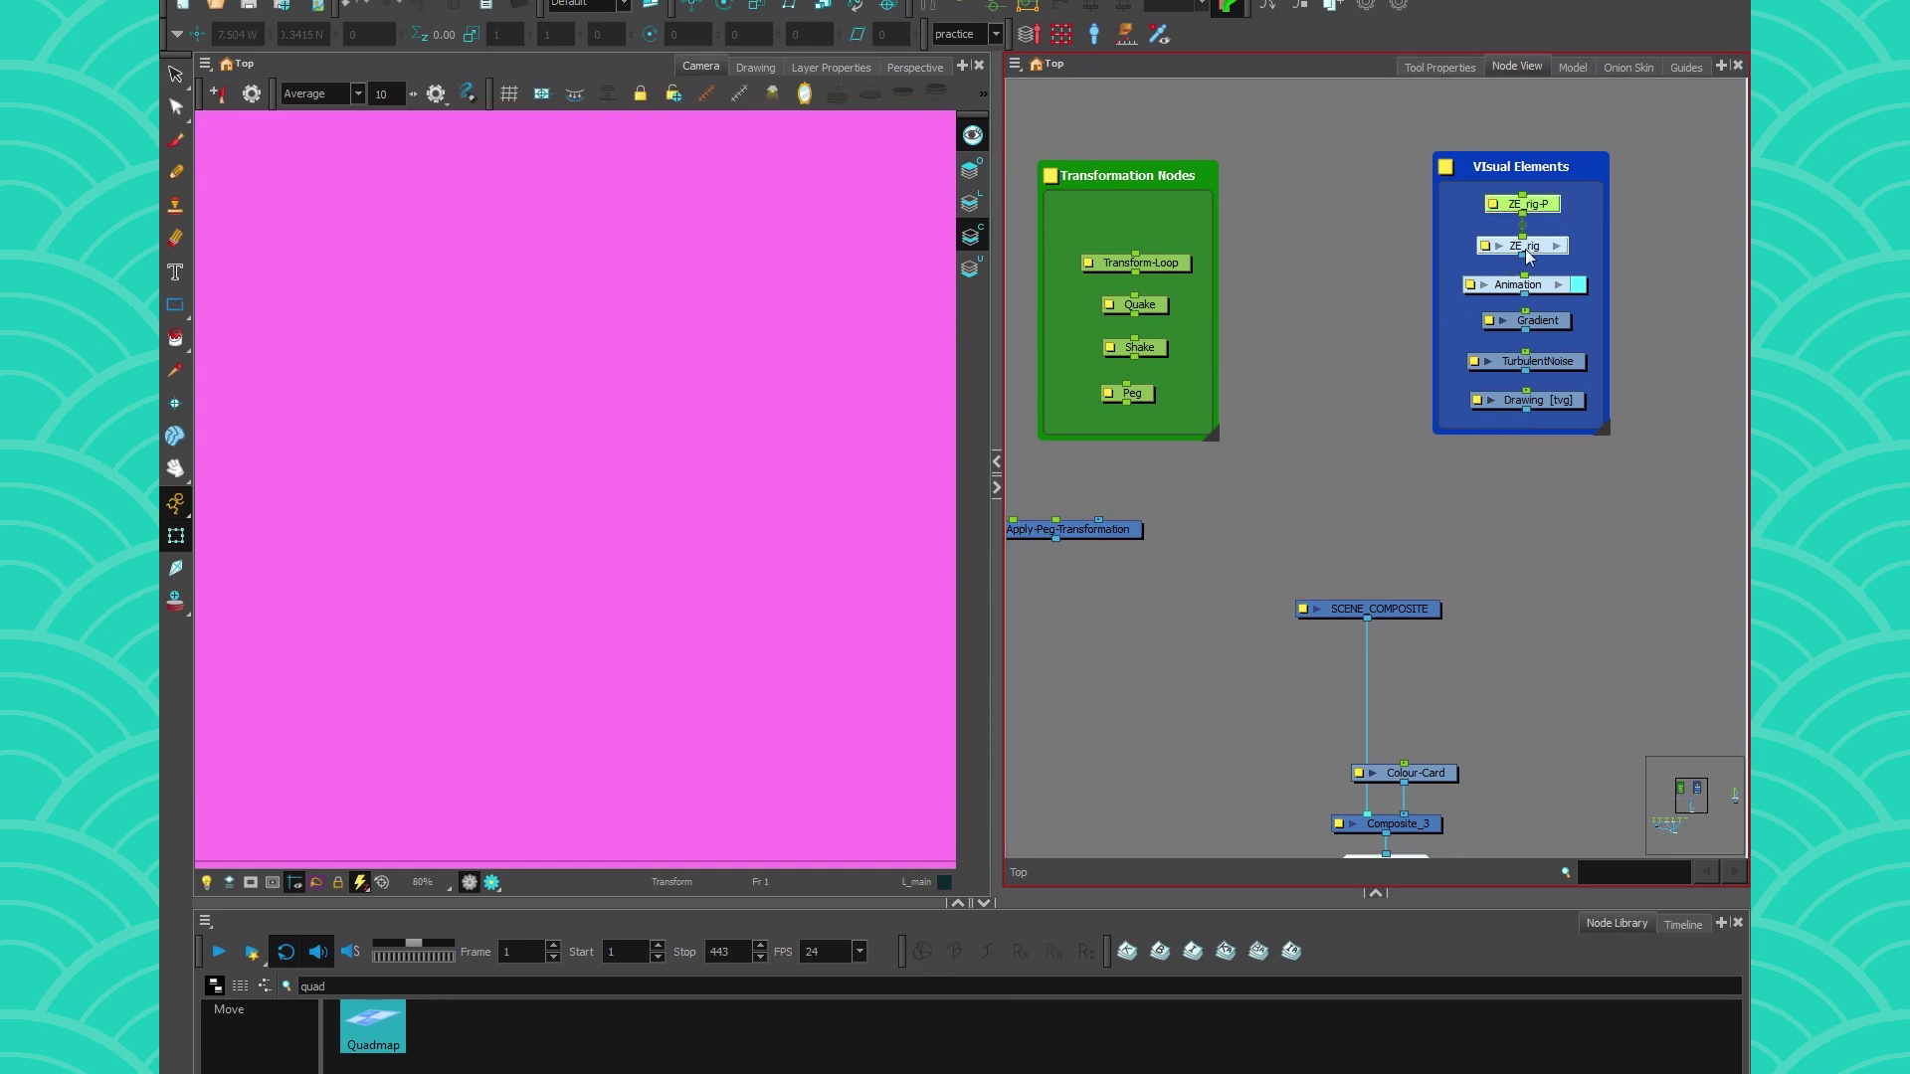
{"action": "left_click_drag", "start_coordinate": [1549, 226], "coordinate": [1421, 613]}
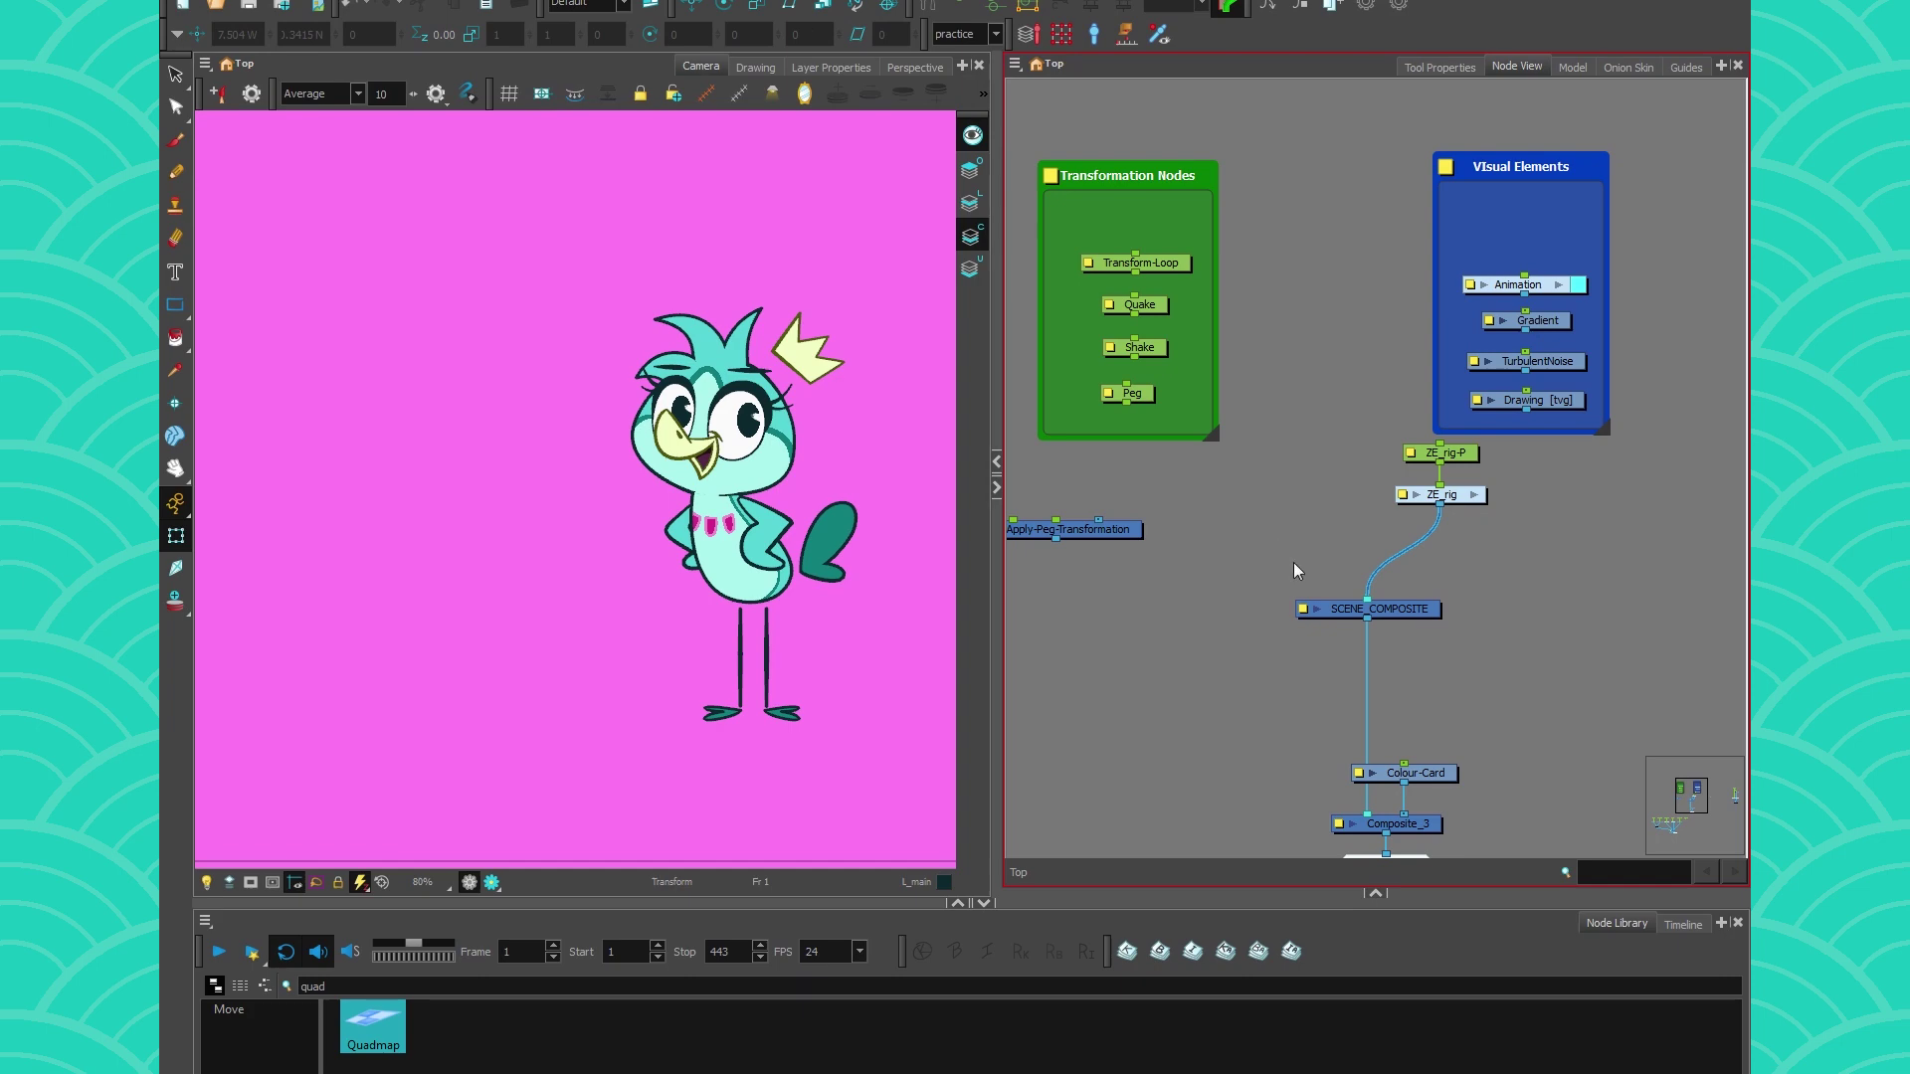
Duplicate the ZE_rig group with its peg, connect the copy to SCENE_COMPOSITE and attach the Peg above it
{"action": "left_click_drag", "start_coordinate": [1375, 428], "coordinate": [1344, 603]}
{"action": "key", "text": "ctrl+d"}
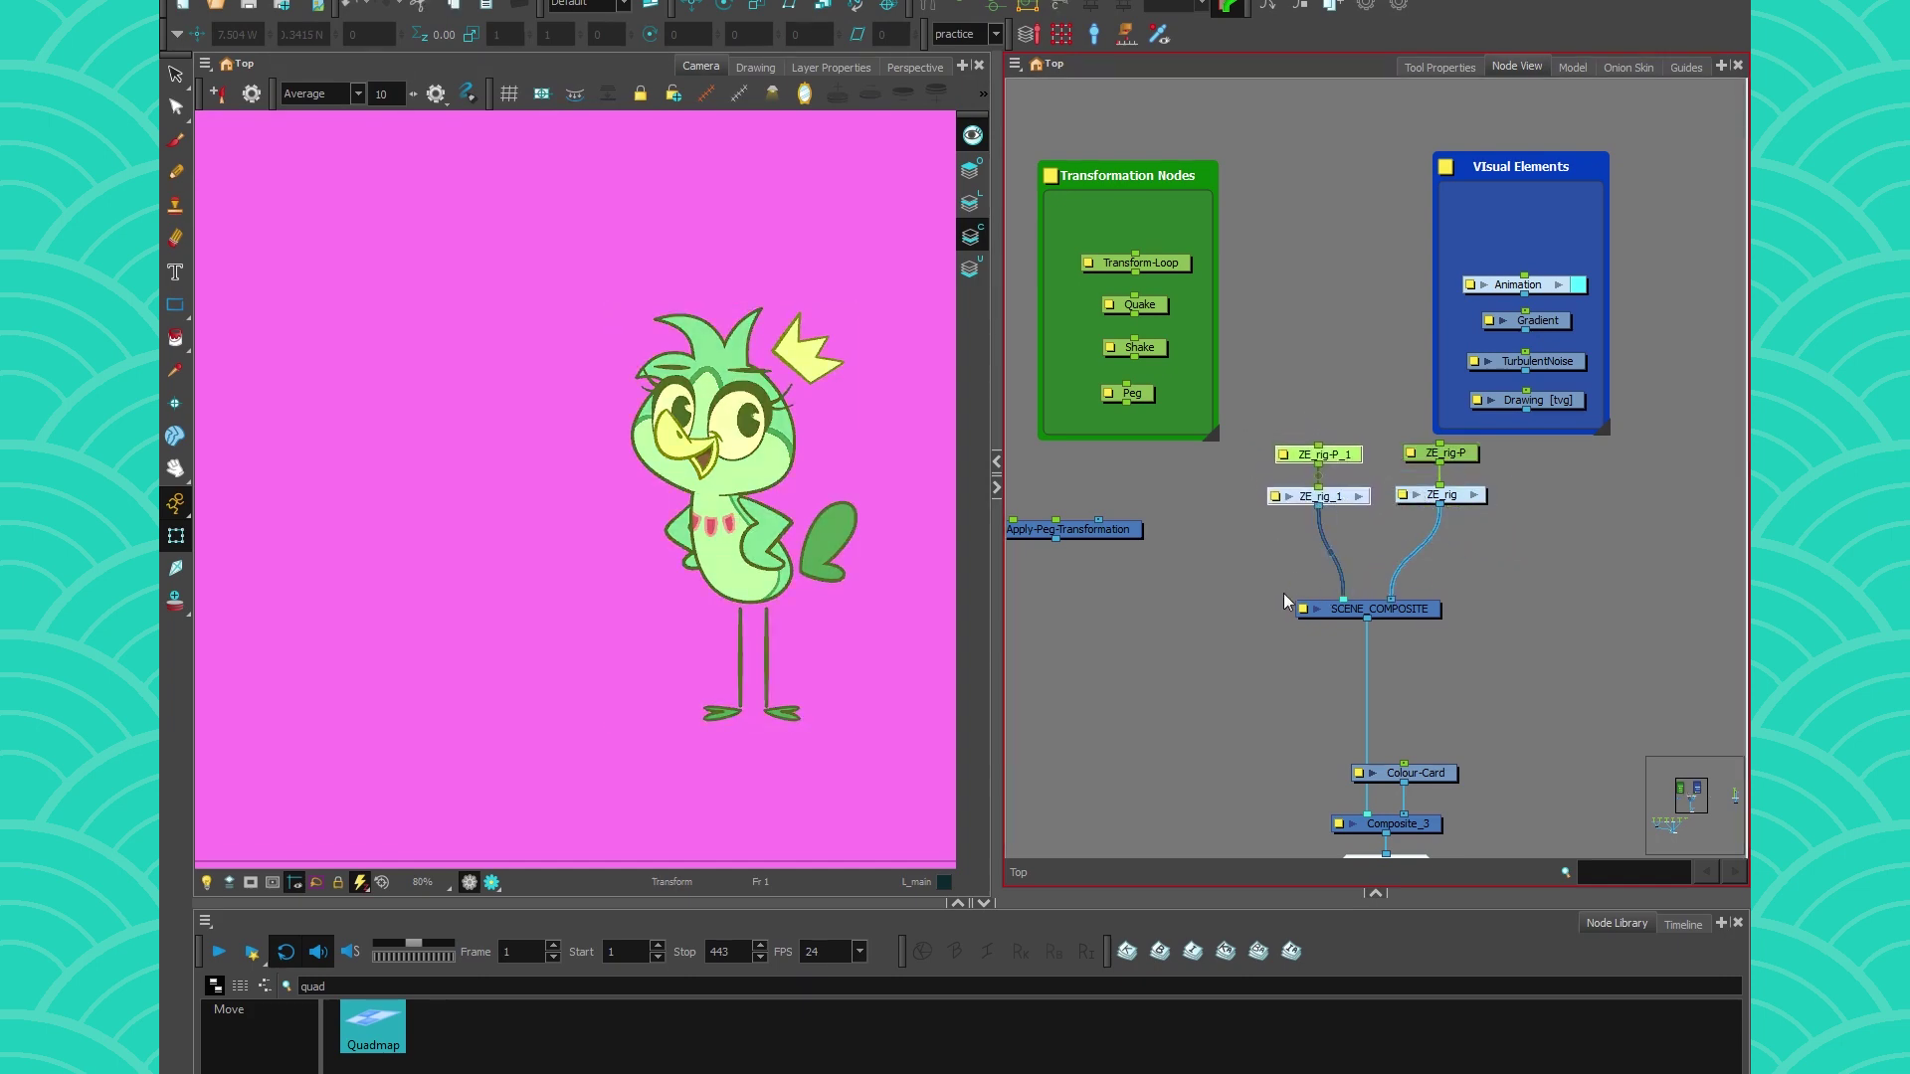
{"action": "mouse_move", "coordinate": [1128, 406]}
{"action": "left_mouse_down"}
{"action": "mouse_move", "coordinate": [1318, 447]}
{"action": "mouse_move", "coordinate": [1147, 403]}
{"action": "left_mouse_up"}
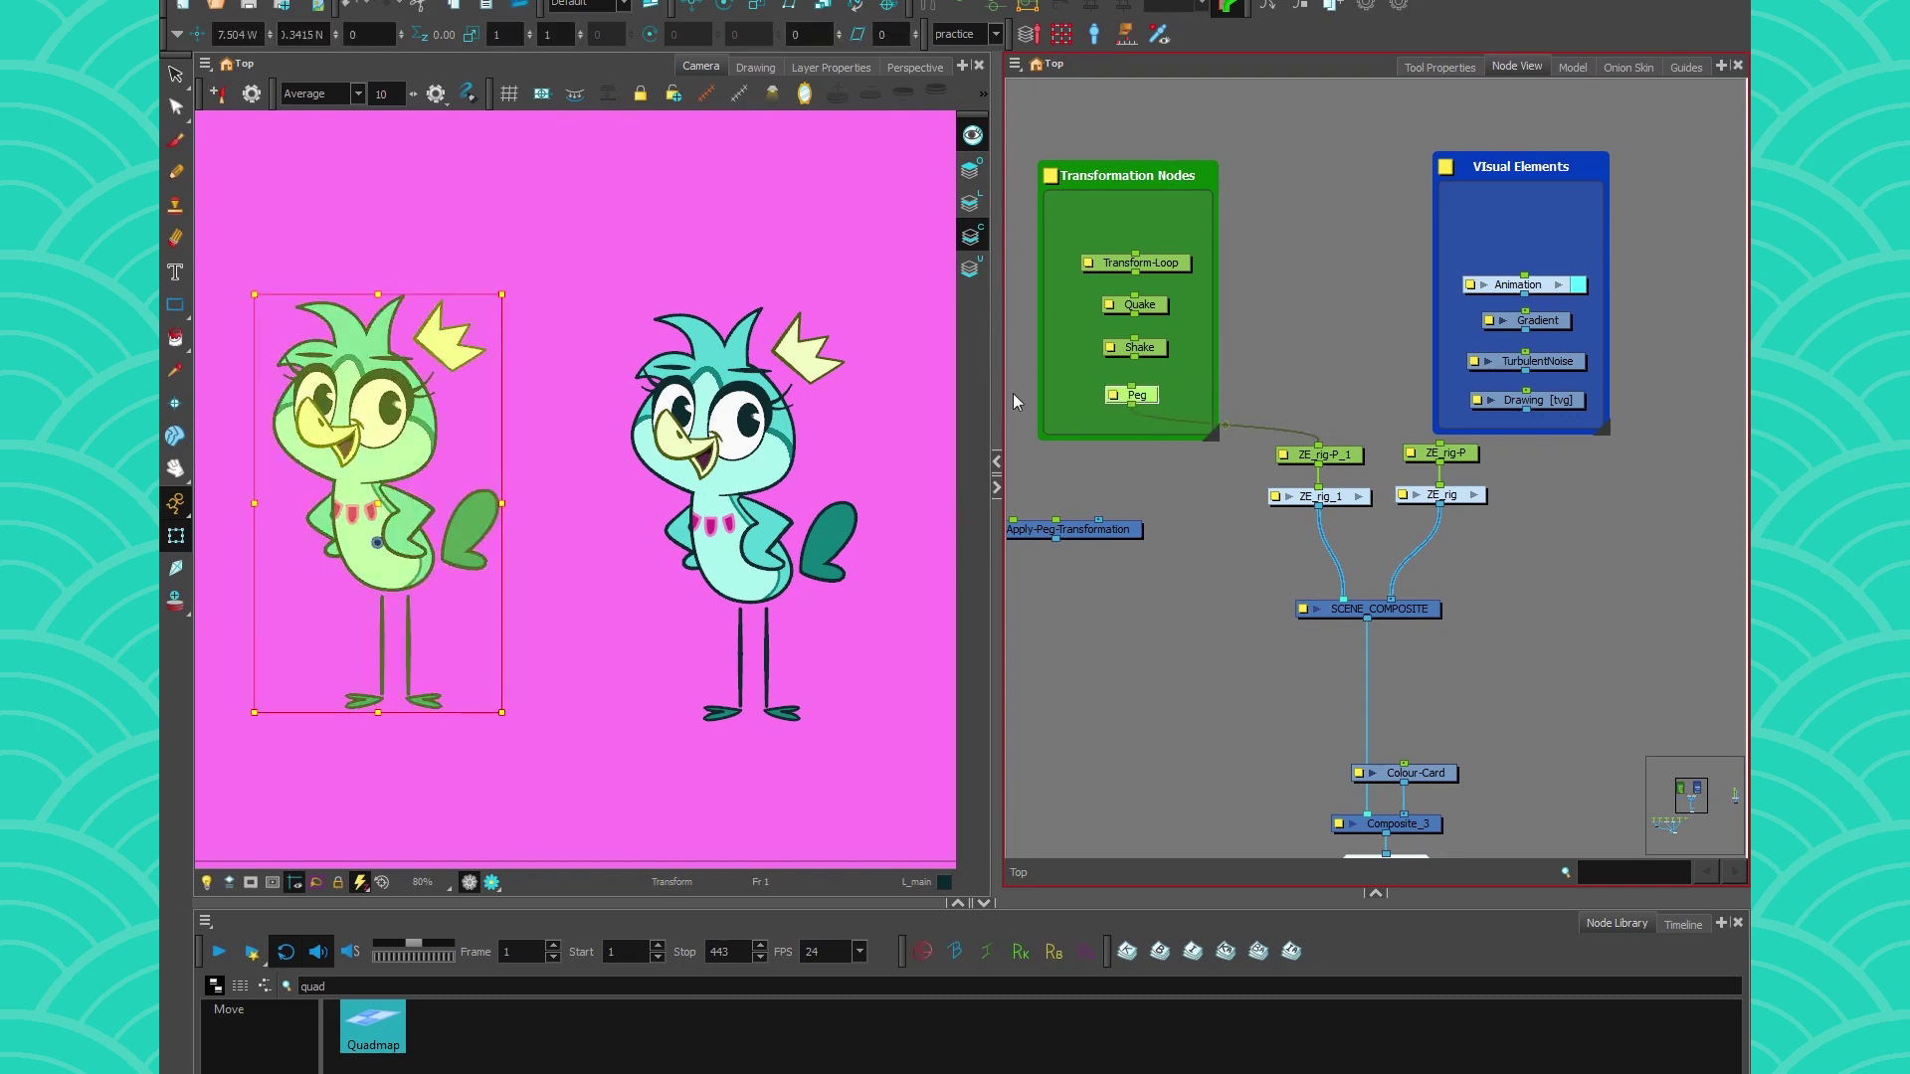
Try rotating the original bird's front arm across its chest to -55.56 degrees, and undo the rotation
{"action": "left_click", "coordinate": [1075, 585]}
{"action": "left_click", "coordinate": [748, 545]}
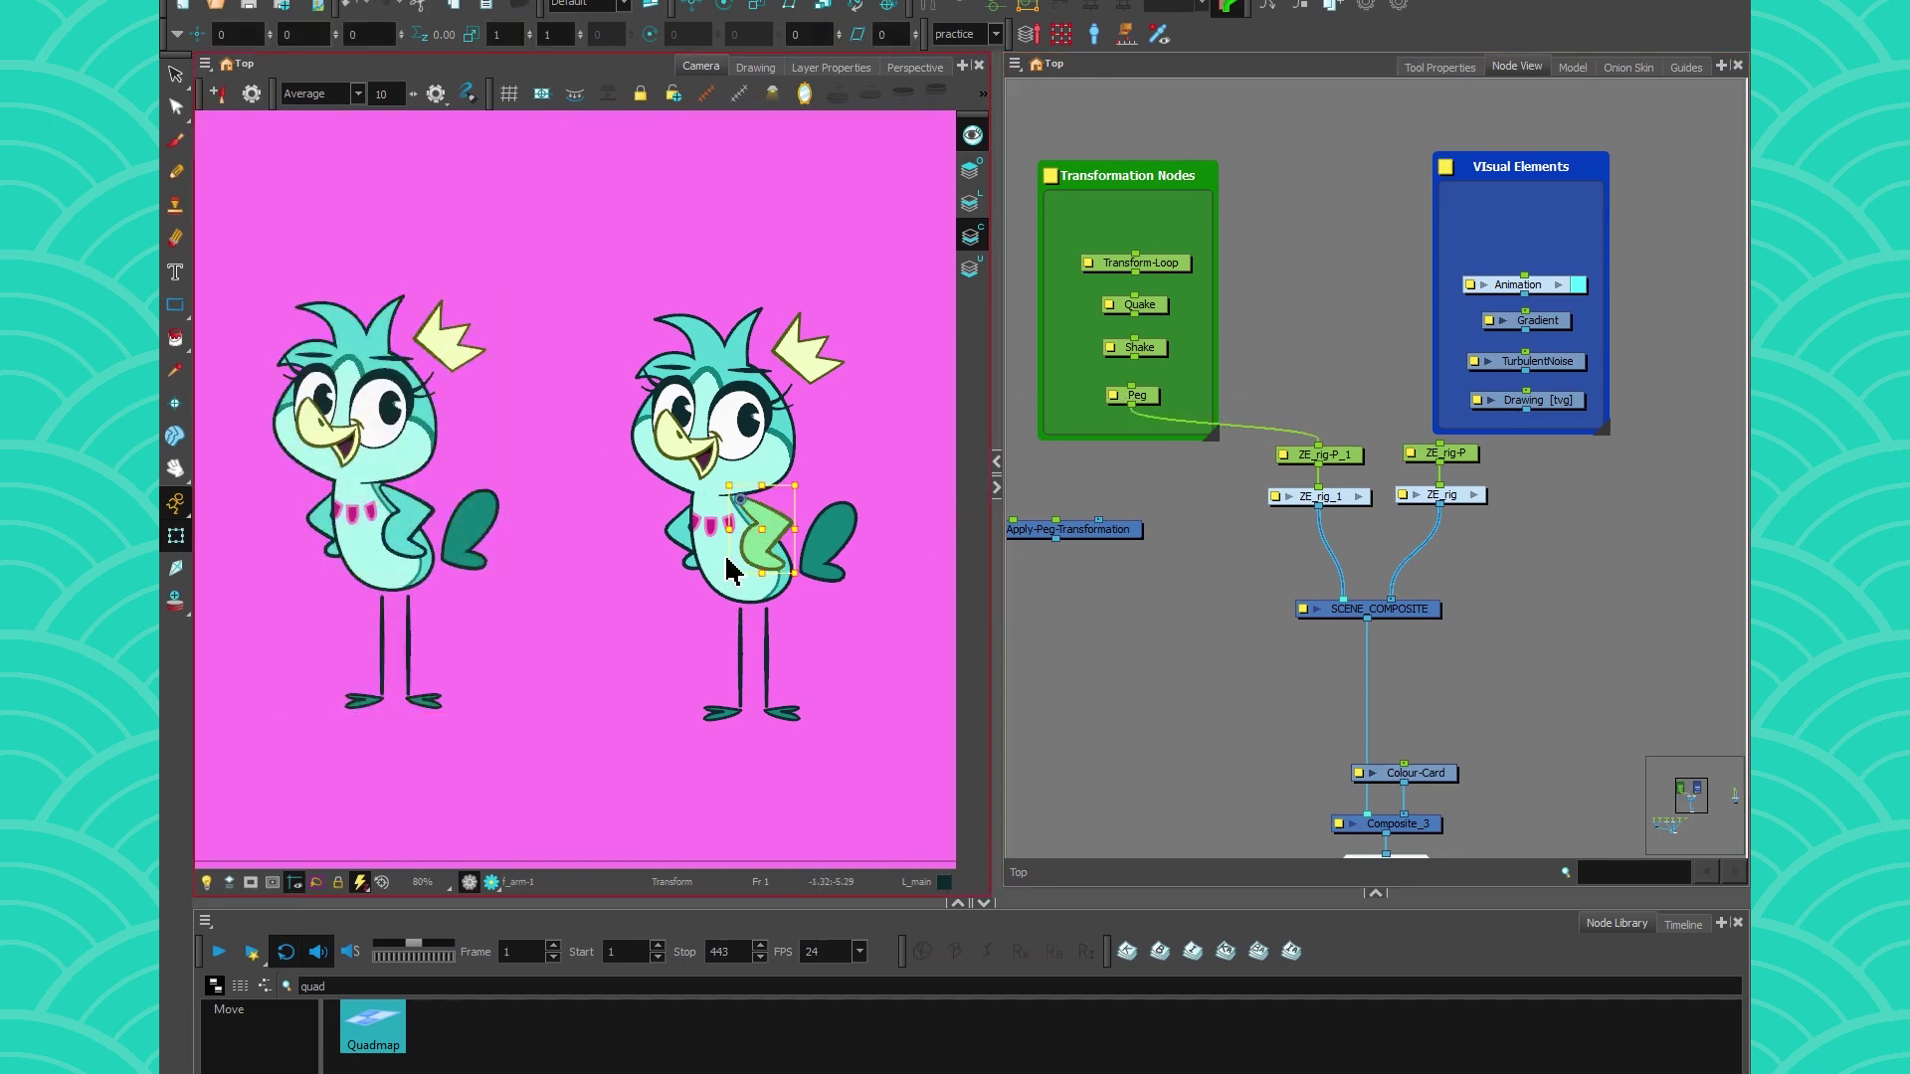
{"action": "left_click_drag", "start_coordinate": [722, 587], "coordinate": [646, 569]}
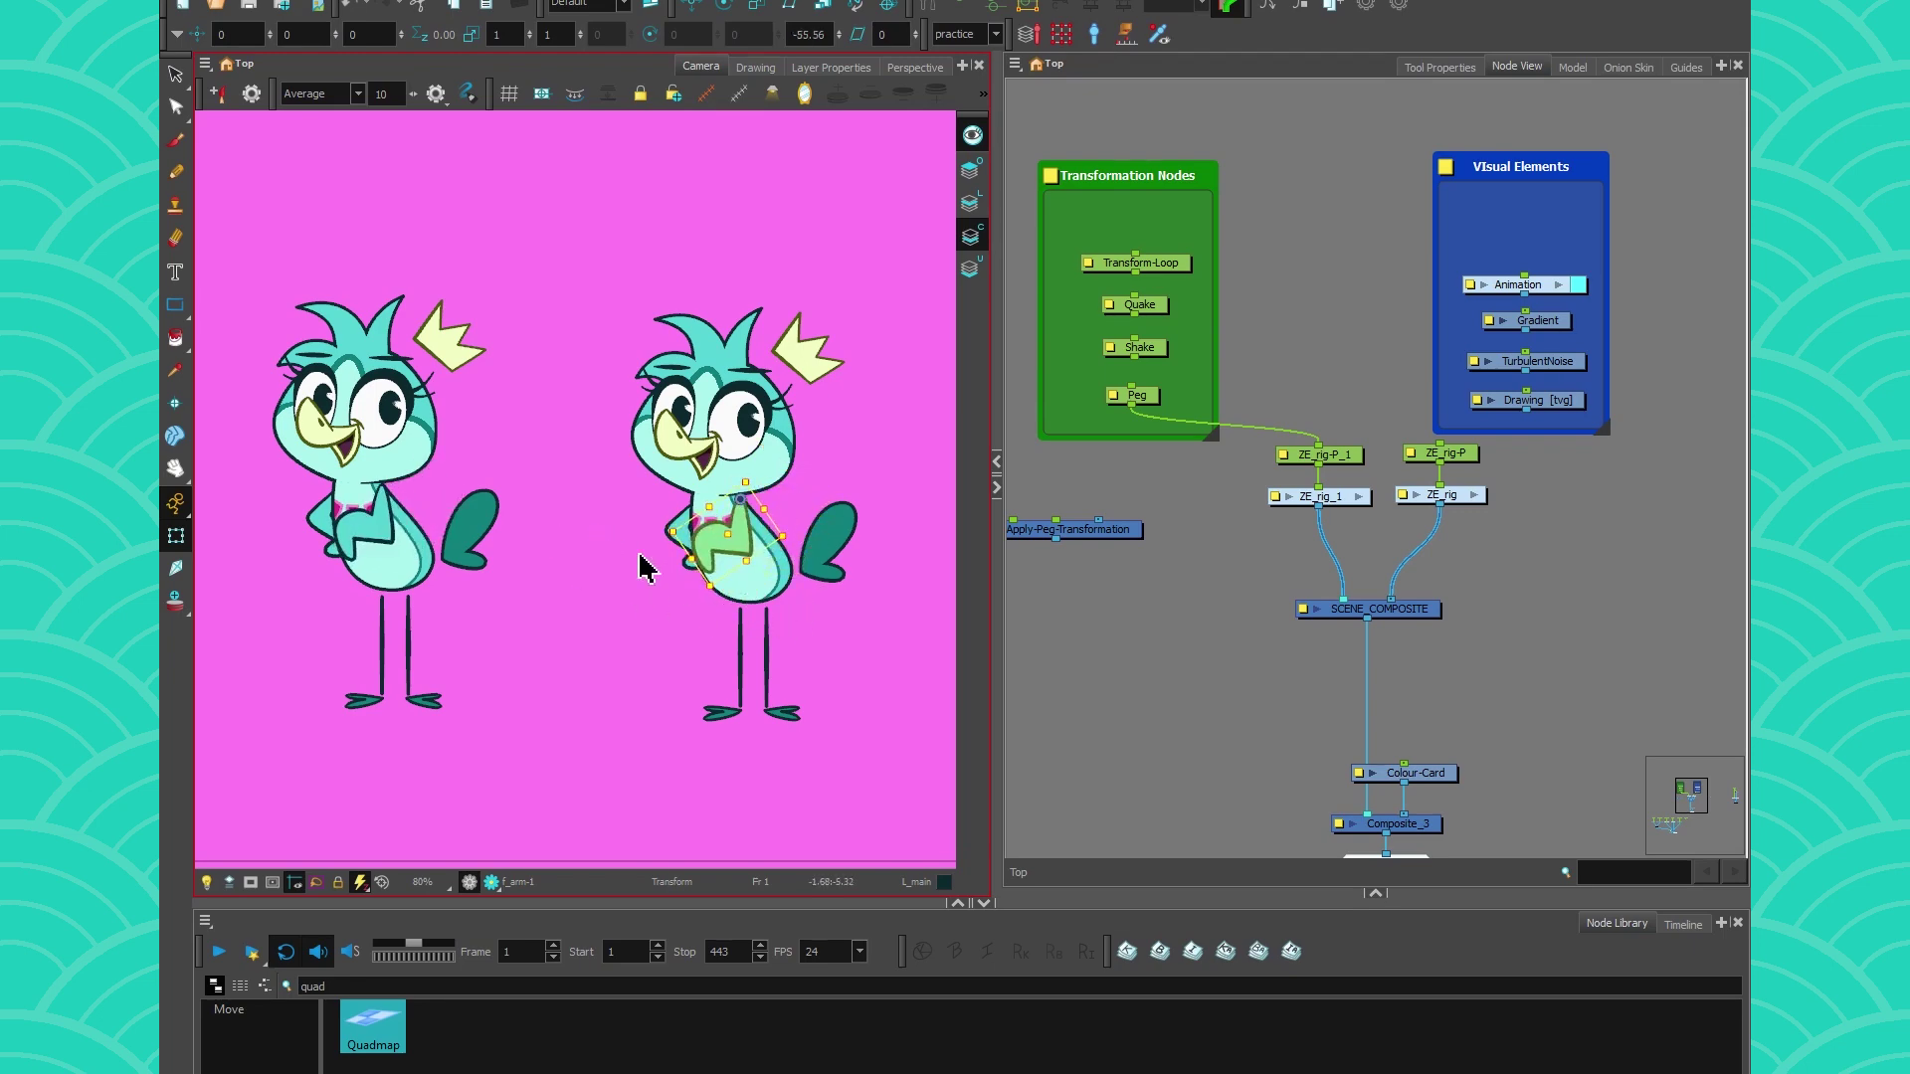
{"action": "key", "text": "ctrl+z"}
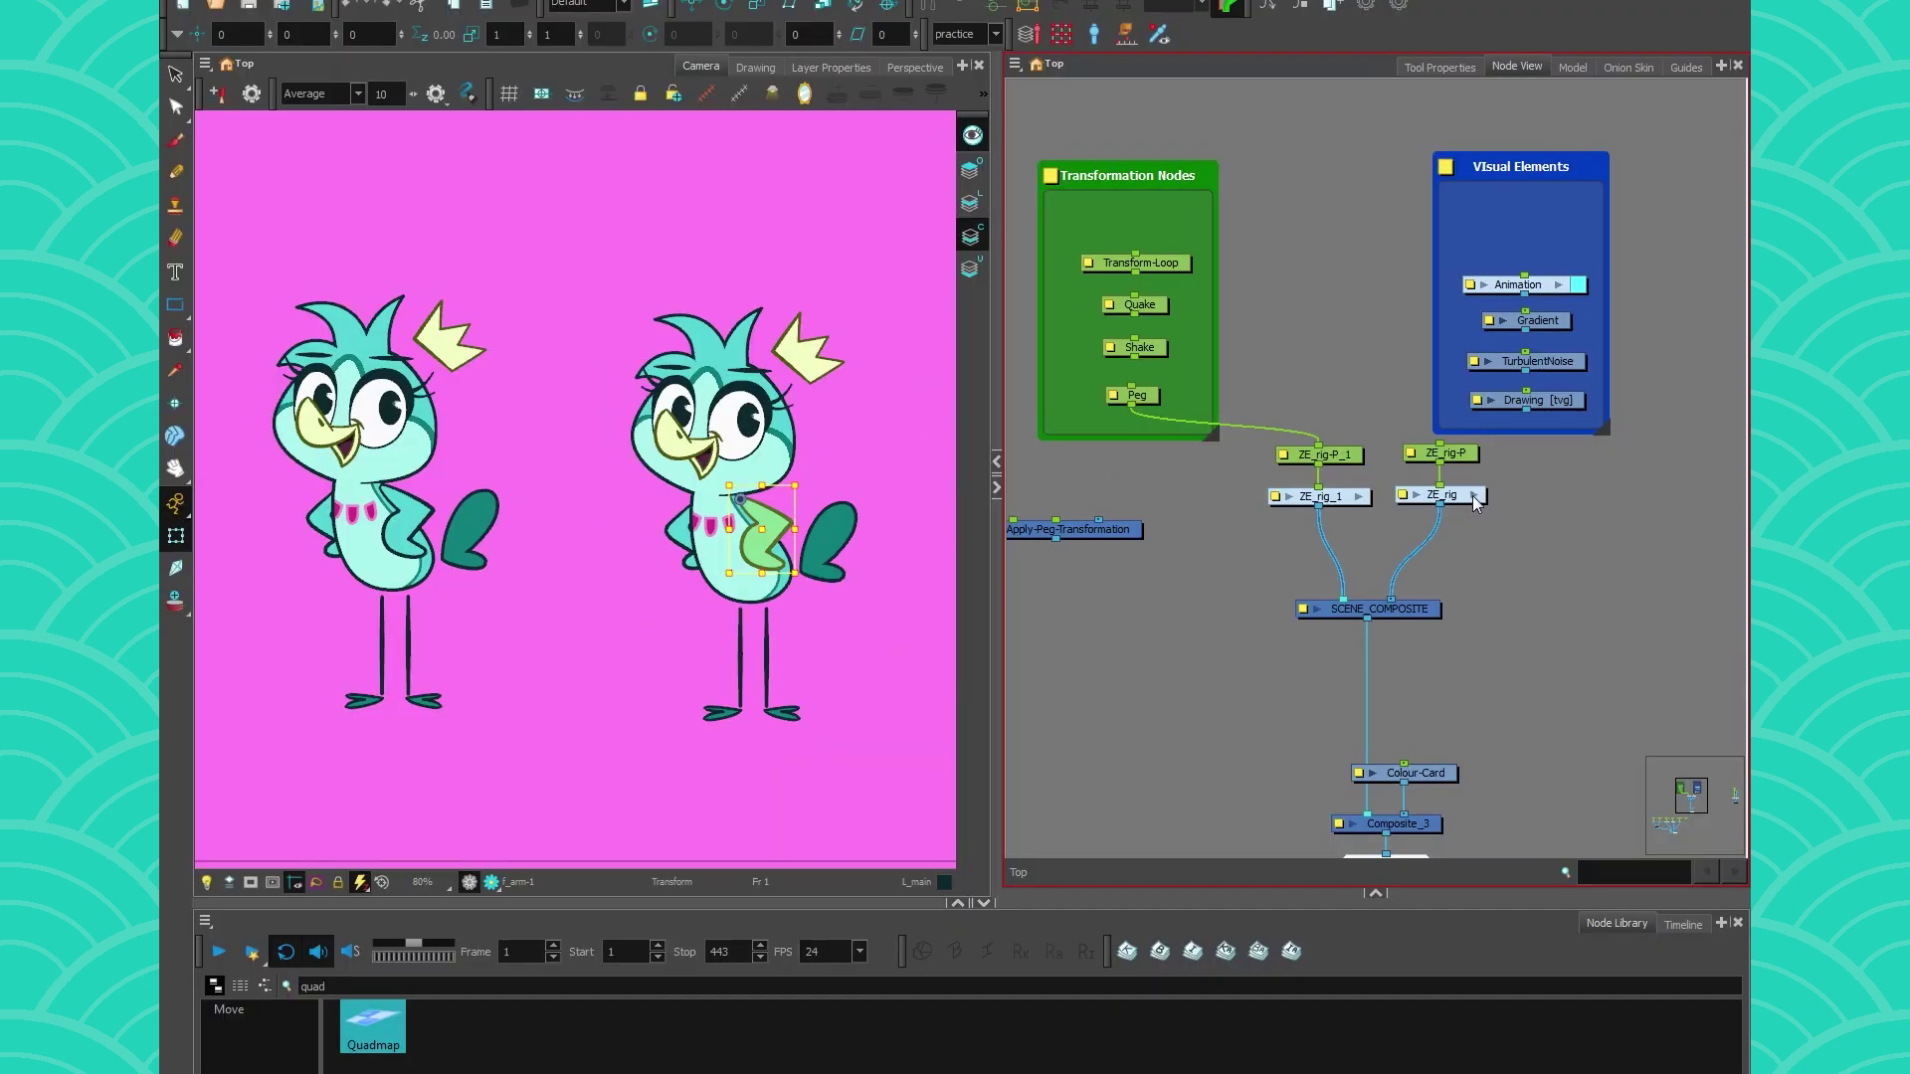
Inspect the node networks inside the ZE_rig group and its copy, returning to the top level after each
{"action": "left_click", "coordinate": [1474, 496]}
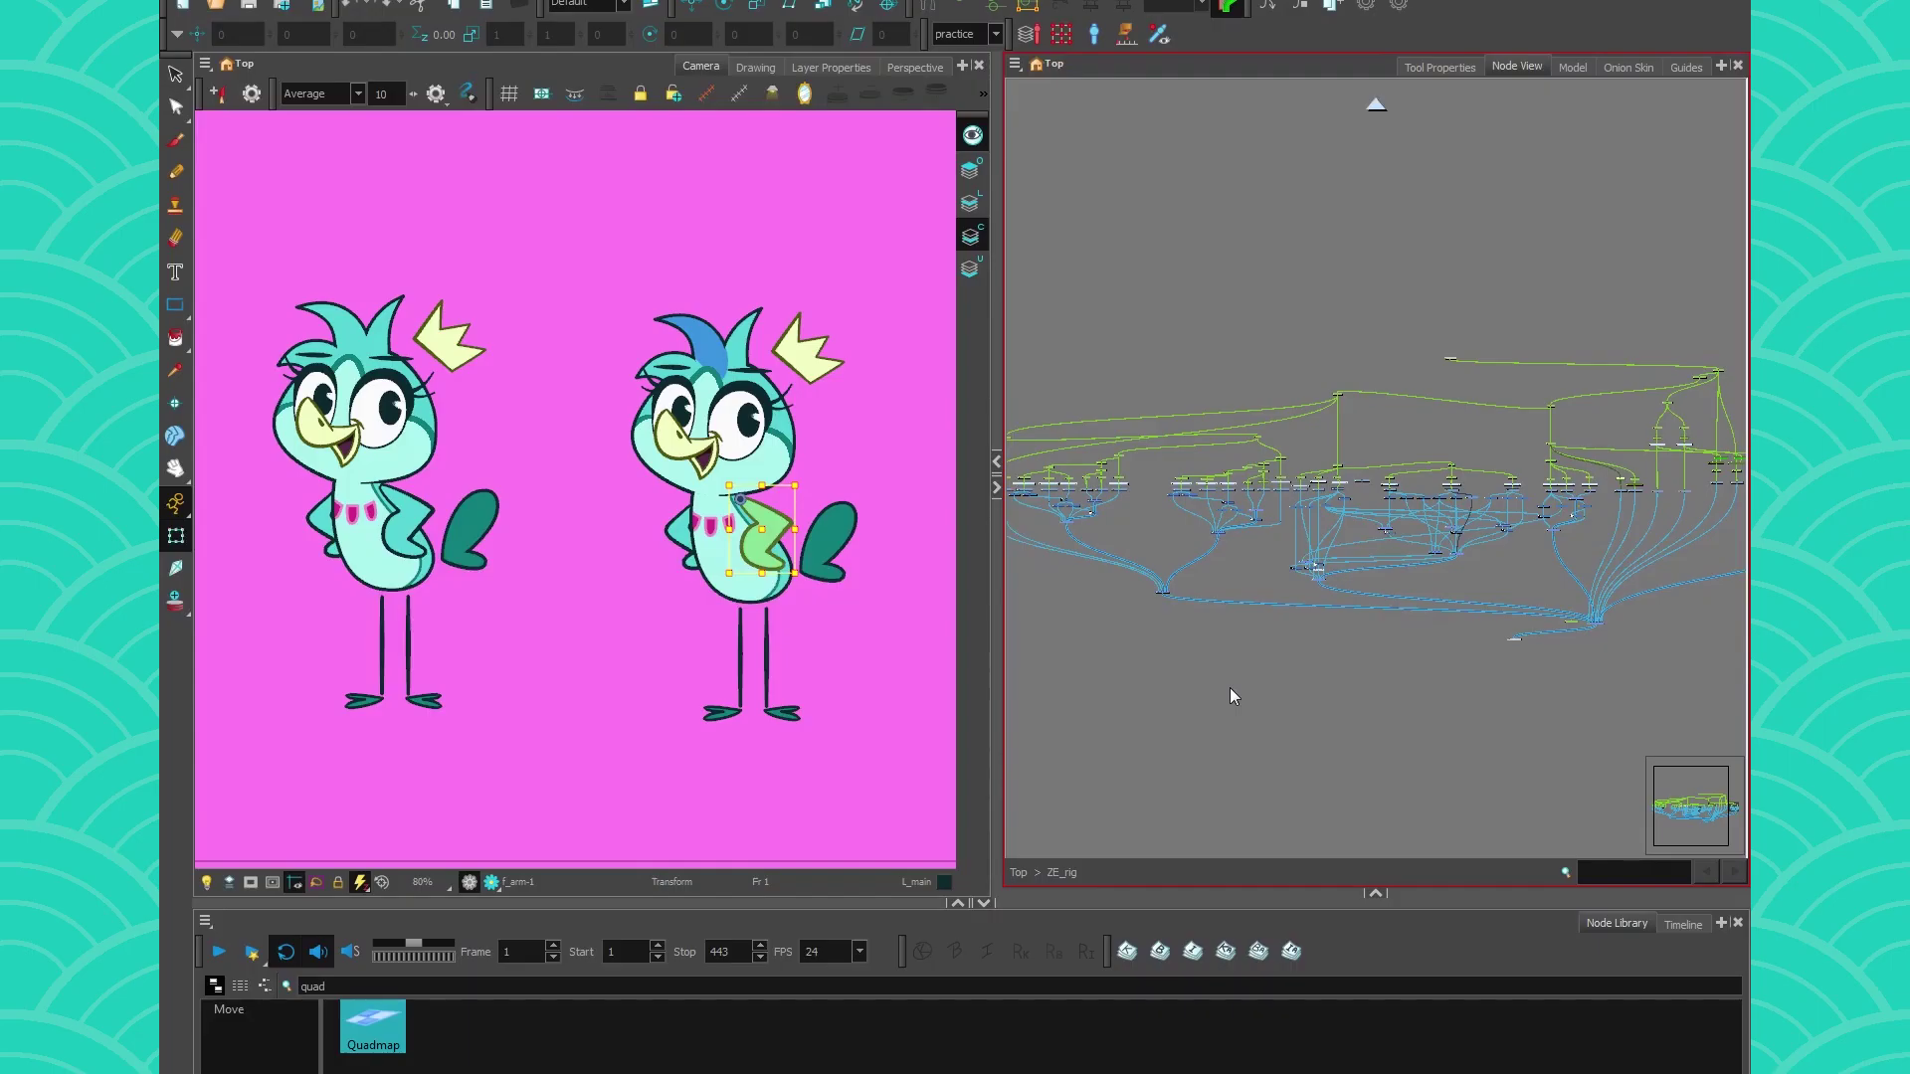
{"action": "left_click", "coordinate": [1019, 872]}
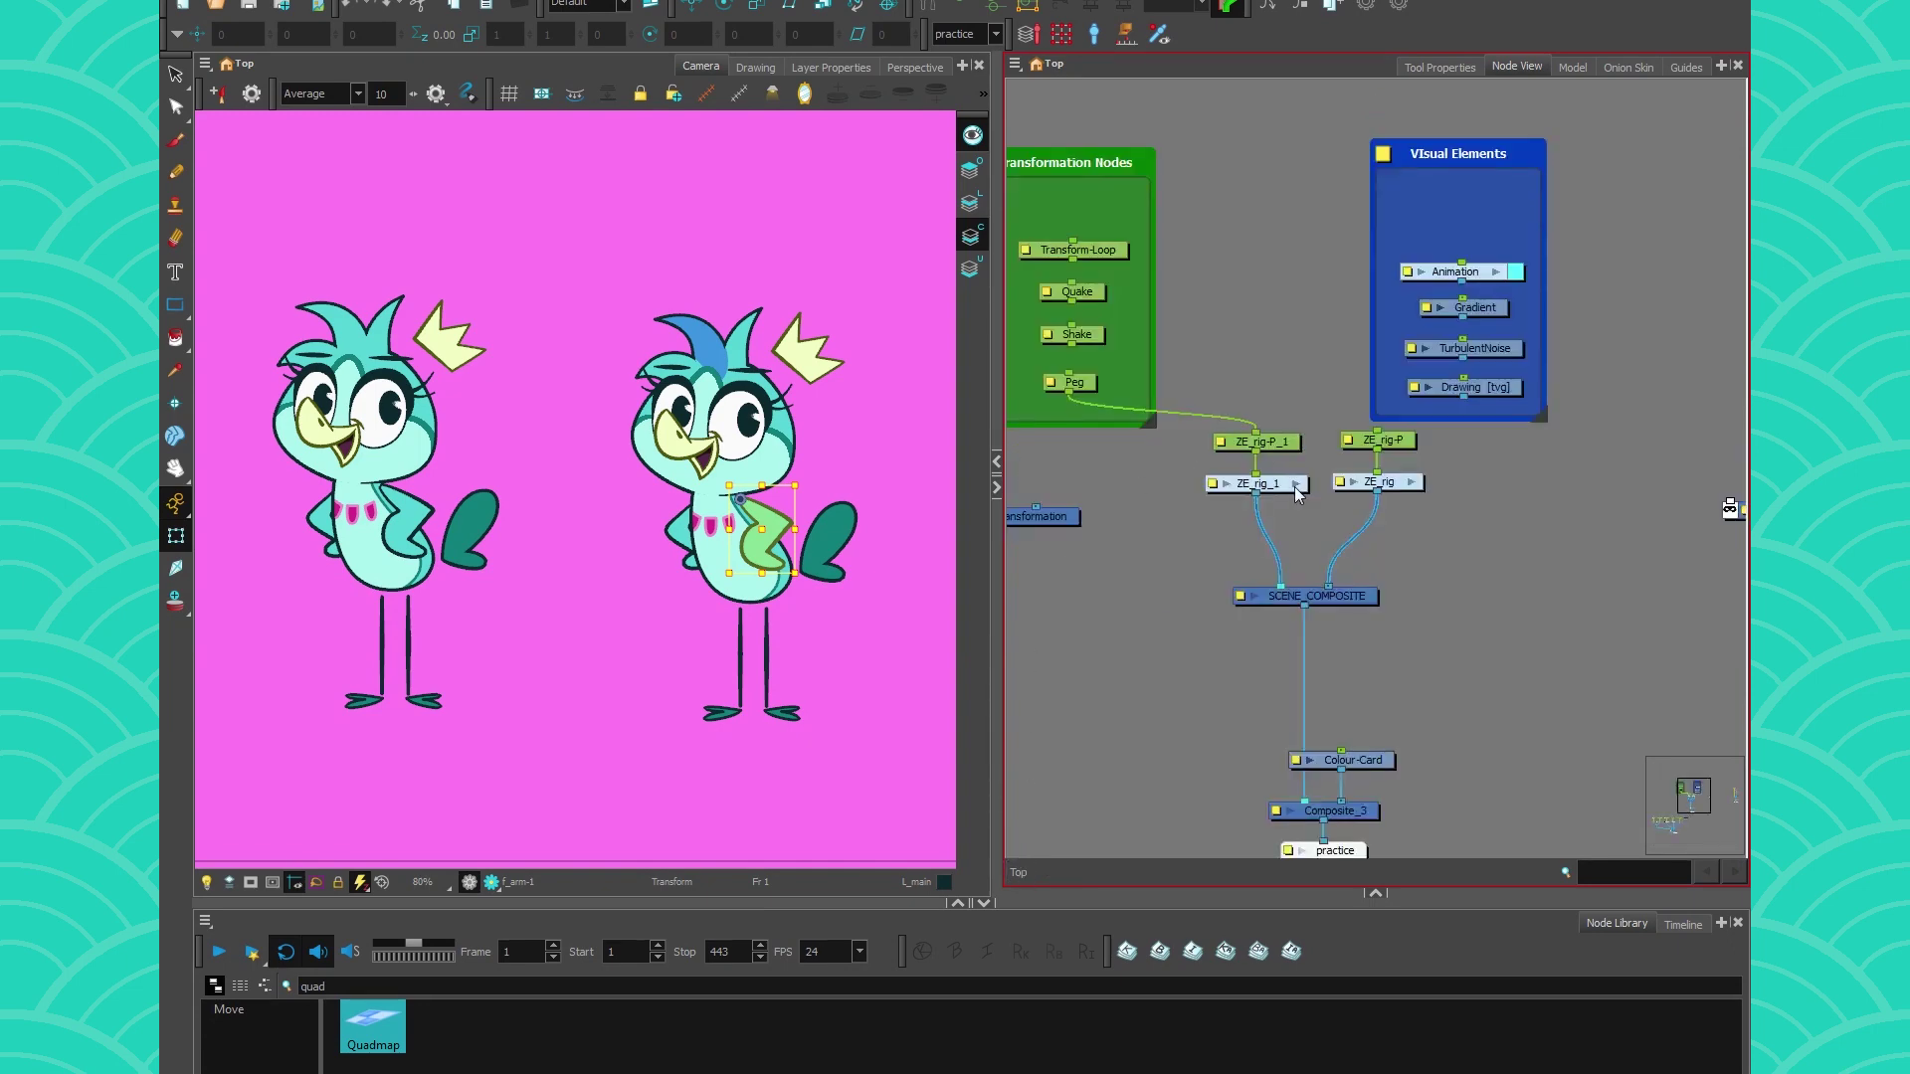
{"action": "left_click", "coordinate": [1295, 485]}
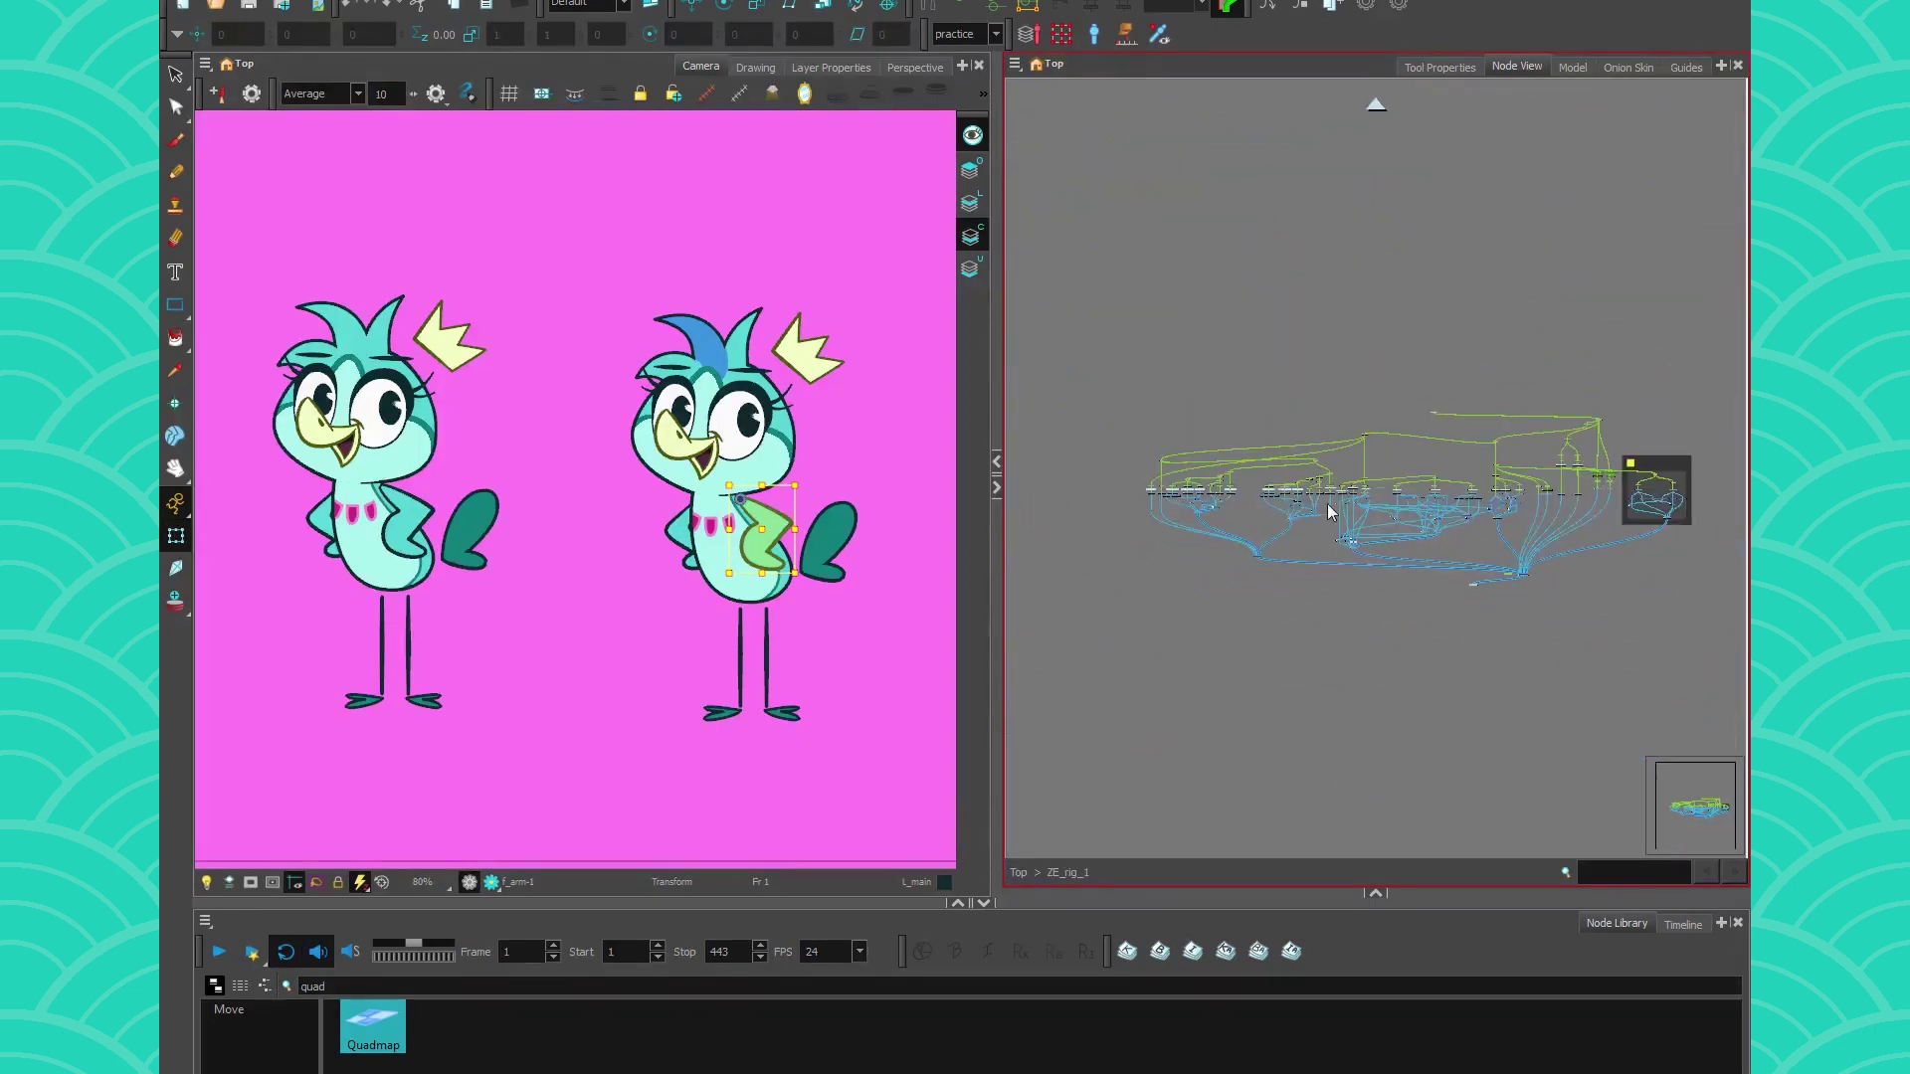
{"action": "left_click", "coordinate": [1018, 873]}
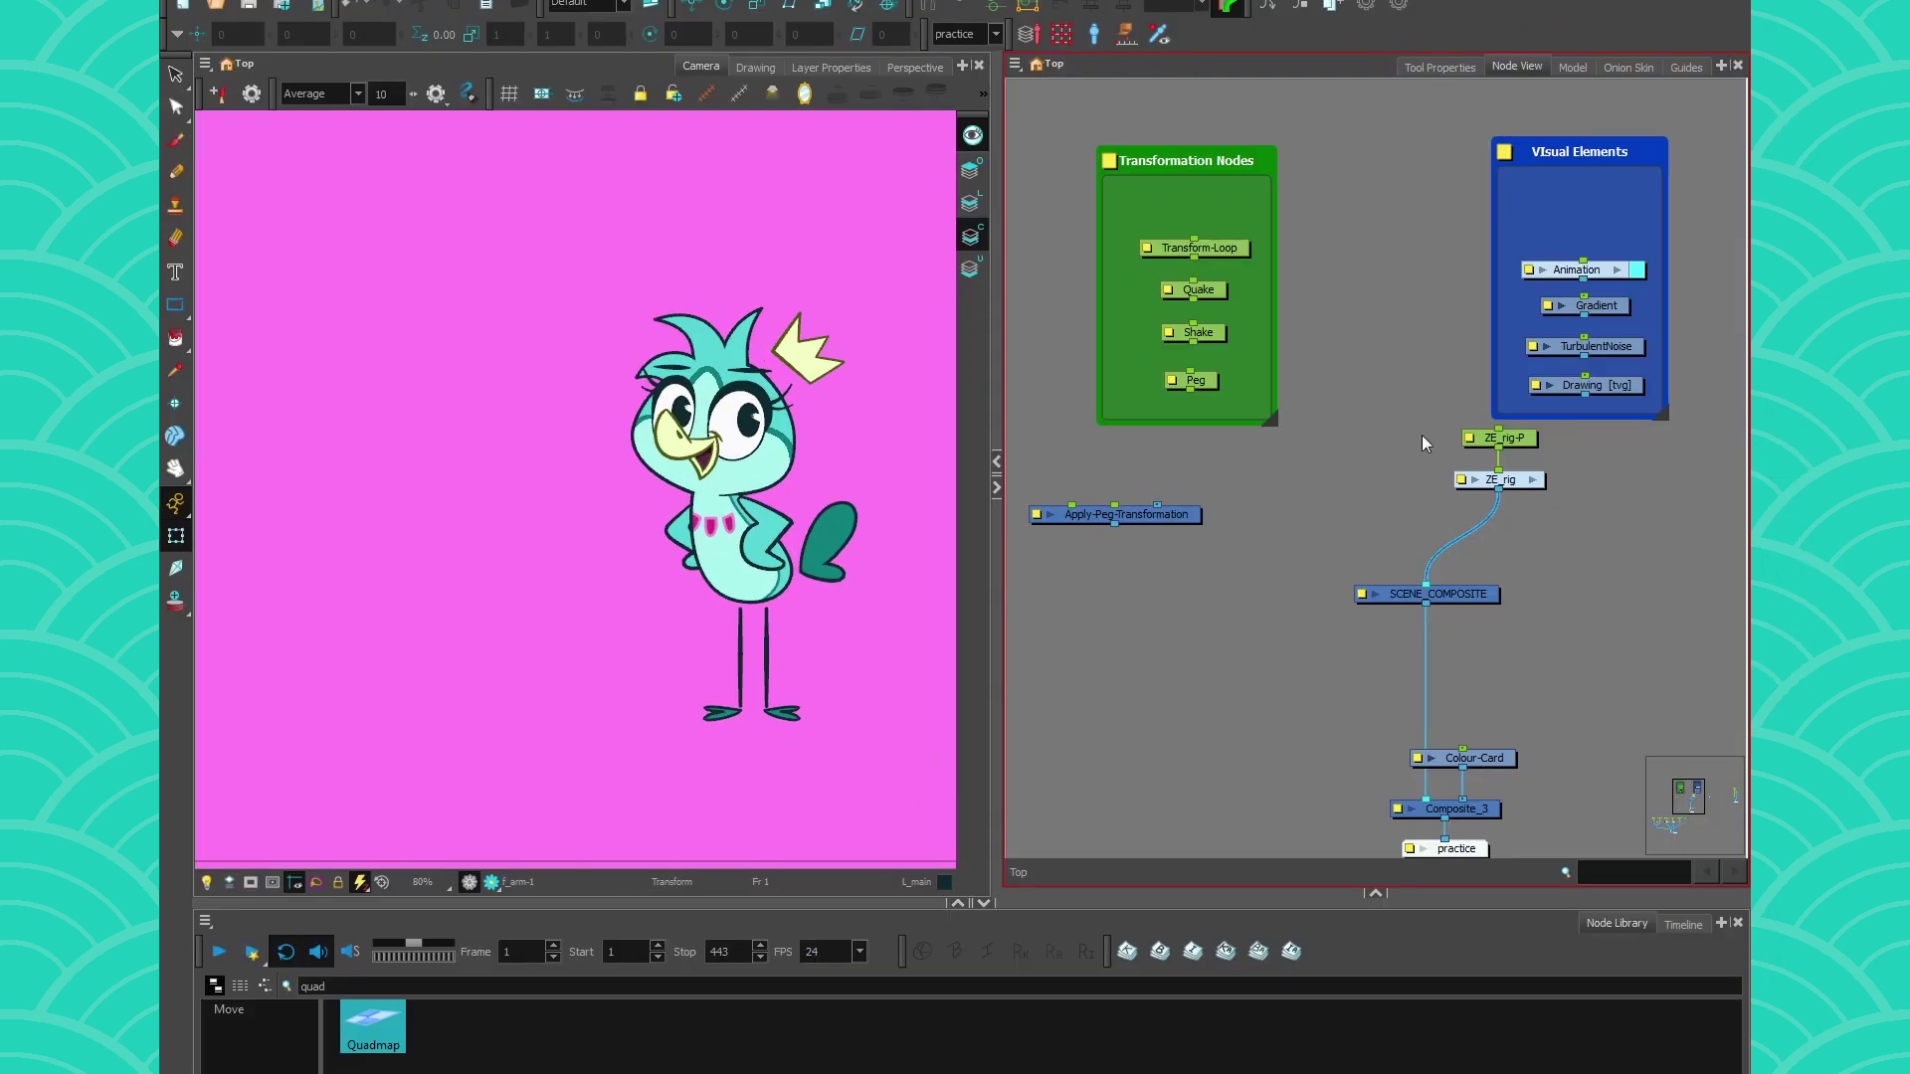
Route the ZE_rig image through Apply-Peg-Transformation into SCENE_COMPOSITE alongside its direct link, and connect the Peg to the node's first peg input
{"action": "left_click", "coordinate": [1498, 480]}
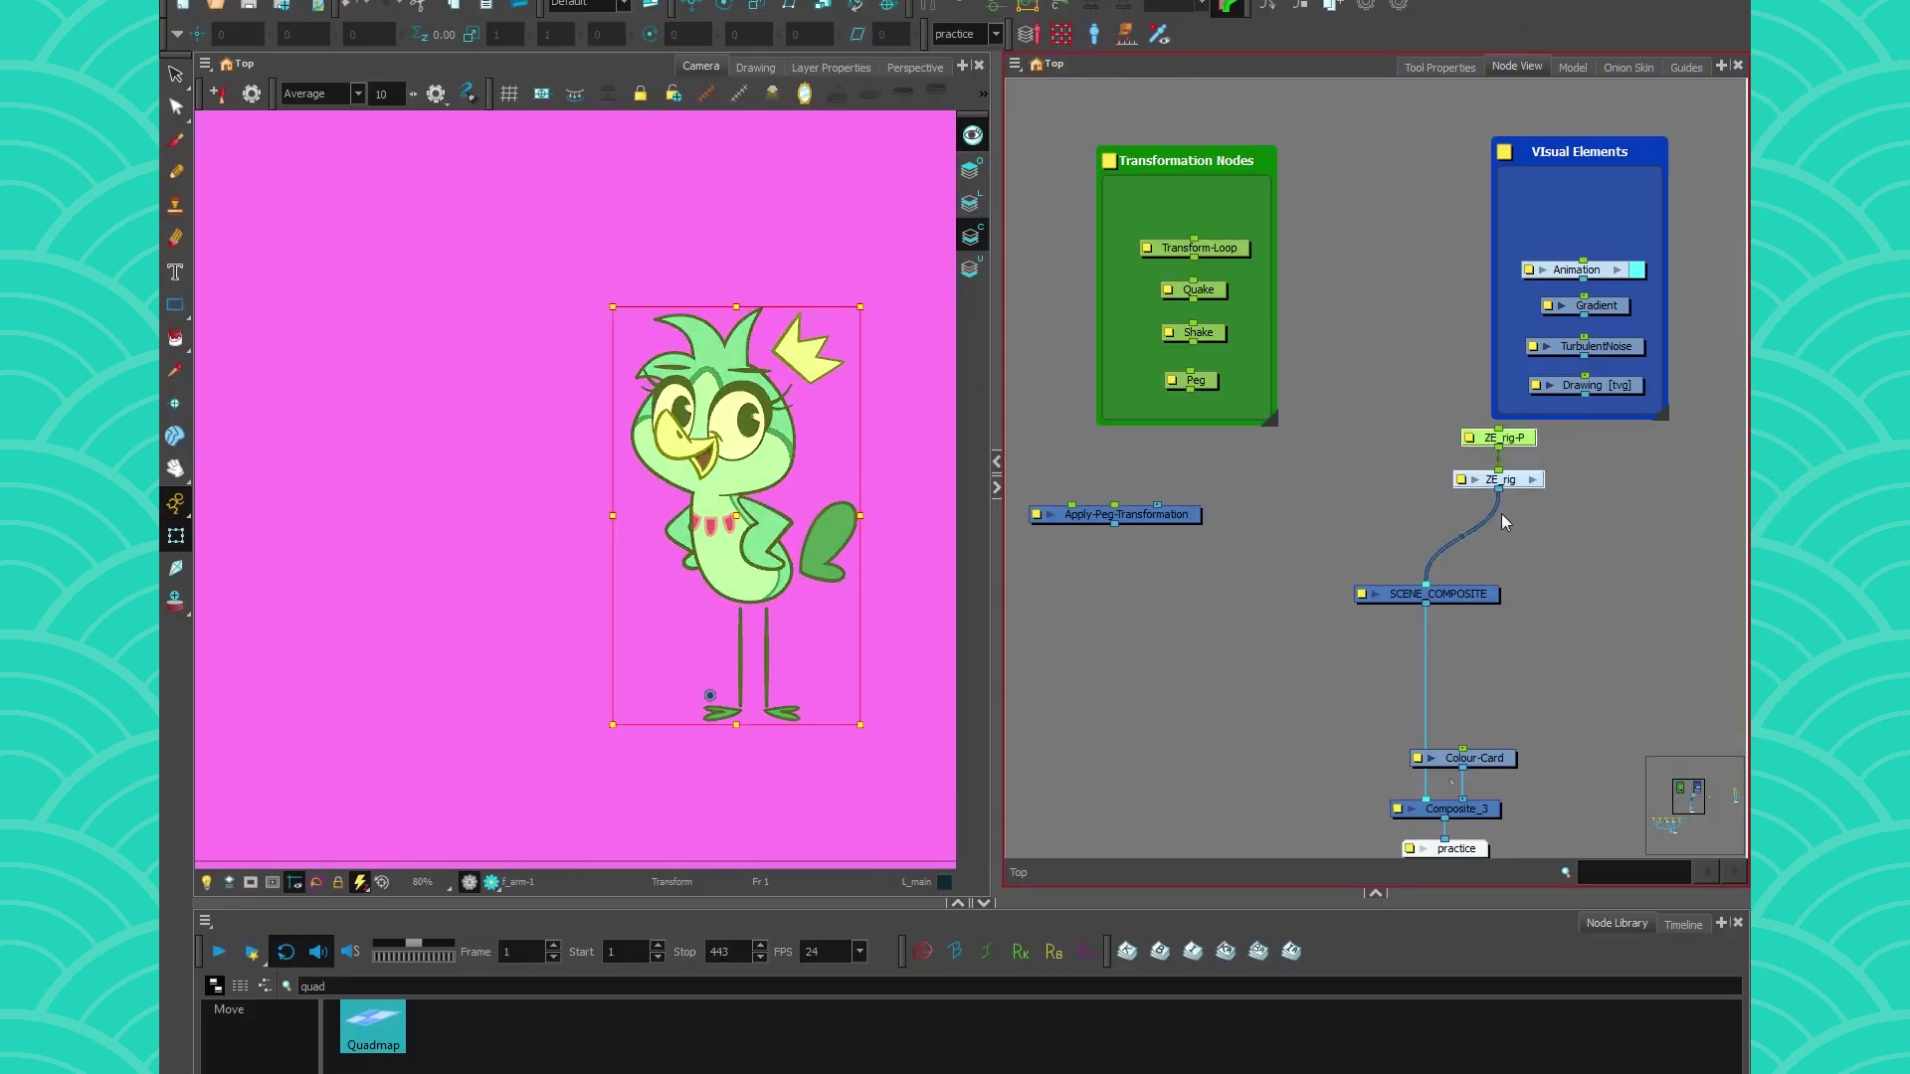
{"action": "left_click_drag", "start_coordinate": [1170, 514], "coordinate": [1433, 509]}
{"action": "scroll", "coordinate": [1387, 523], "scroll_direction": "up", "scroll_amount": 4}
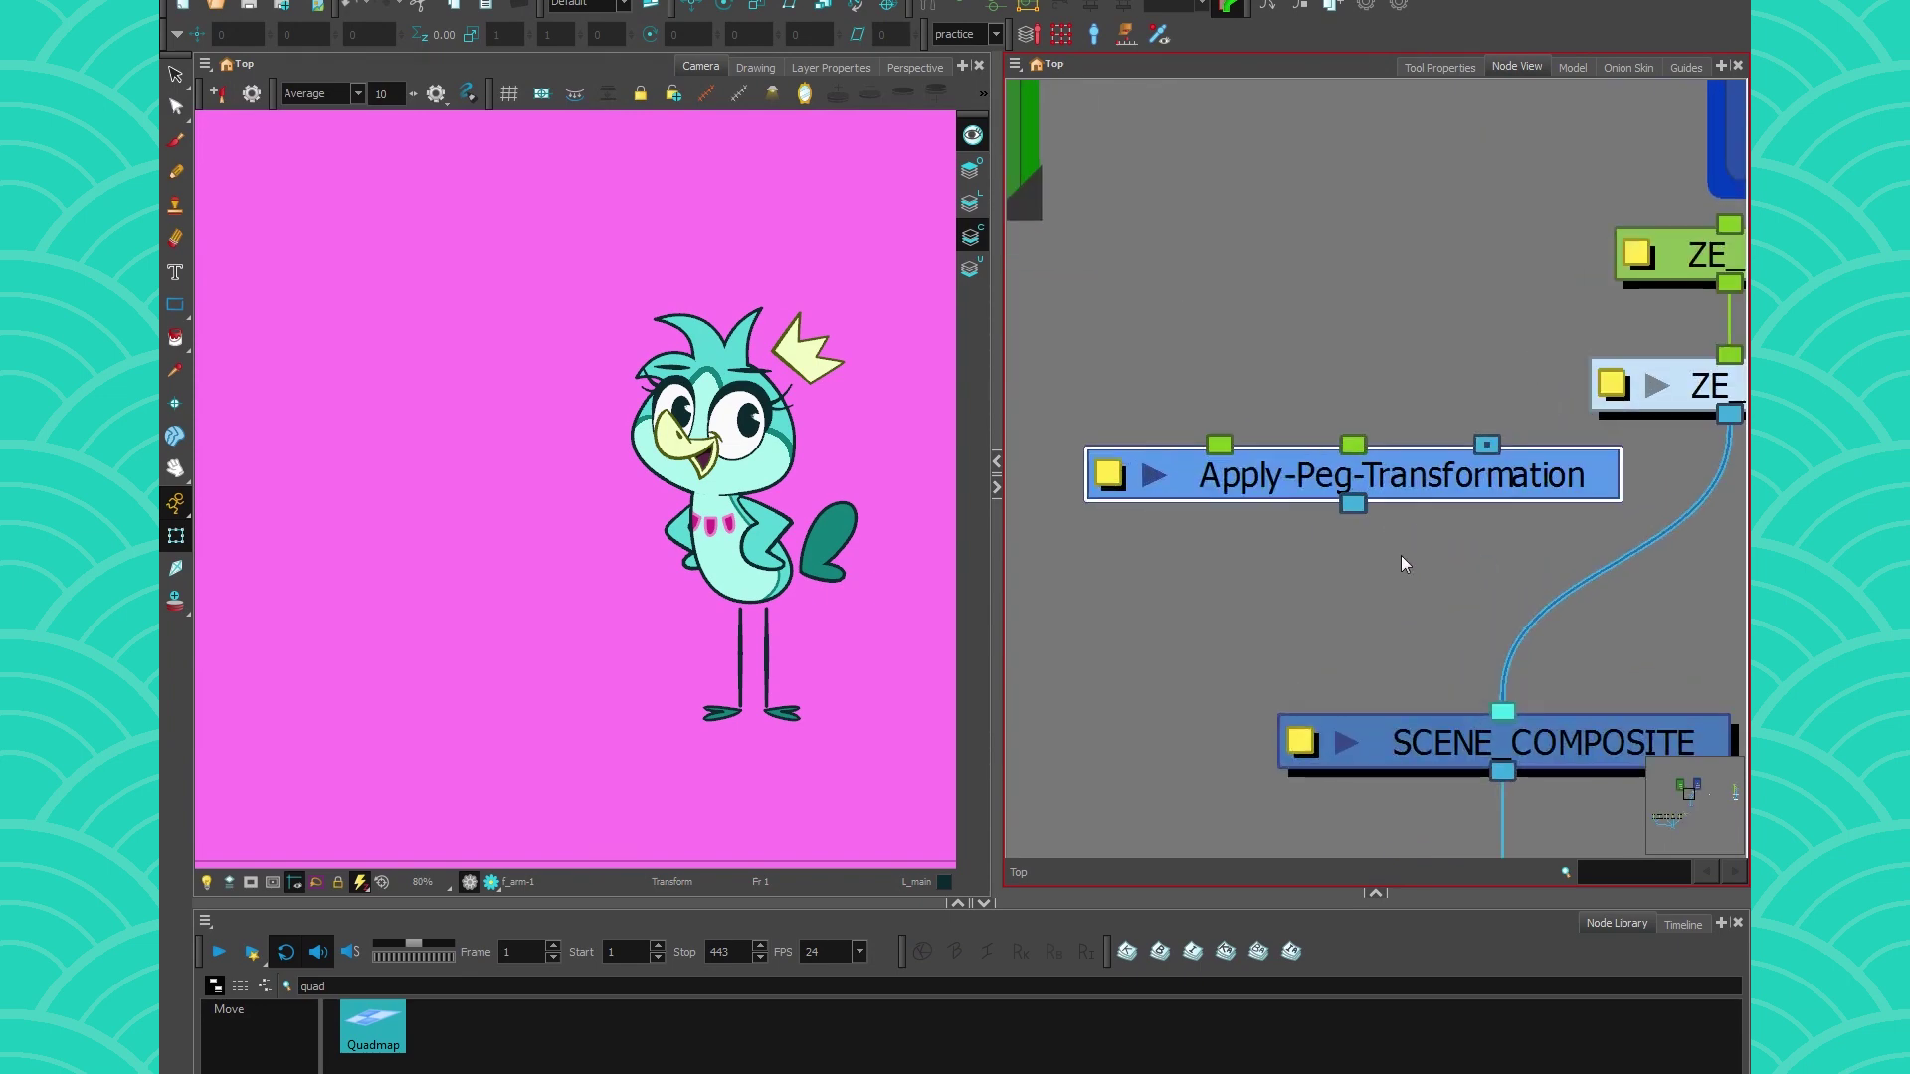
{"action": "scroll", "coordinate": [1393, 577], "scroll_direction": "down", "scroll_amount": 5}
{"action": "left_click_drag", "start_coordinate": [1369, 569], "coordinate": [1412, 660]}
{"action": "left_click_drag", "start_coordinate": [1570, 505], "coordinate": [1438, 538]}
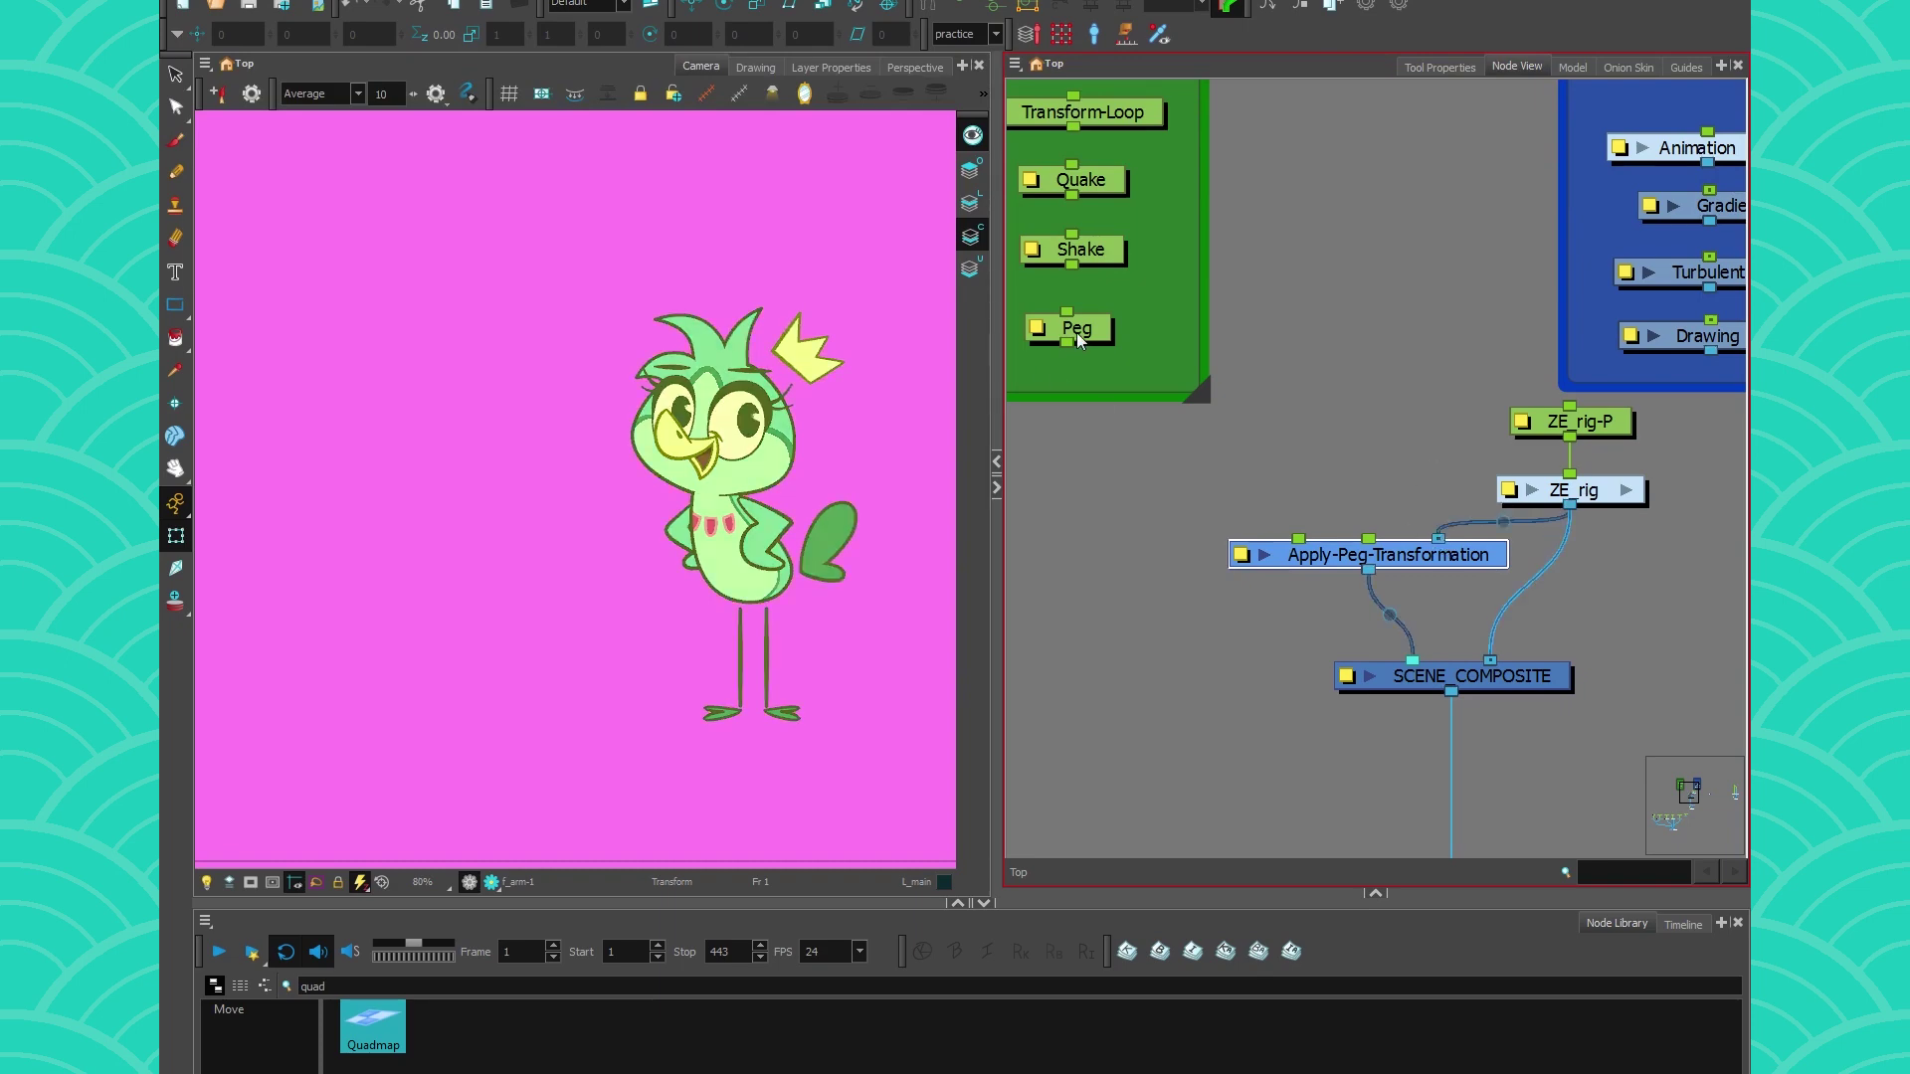
{"action": "left_click_drag", "start_coordinate": [1066, 343], "coordinate": [1298, 538]}
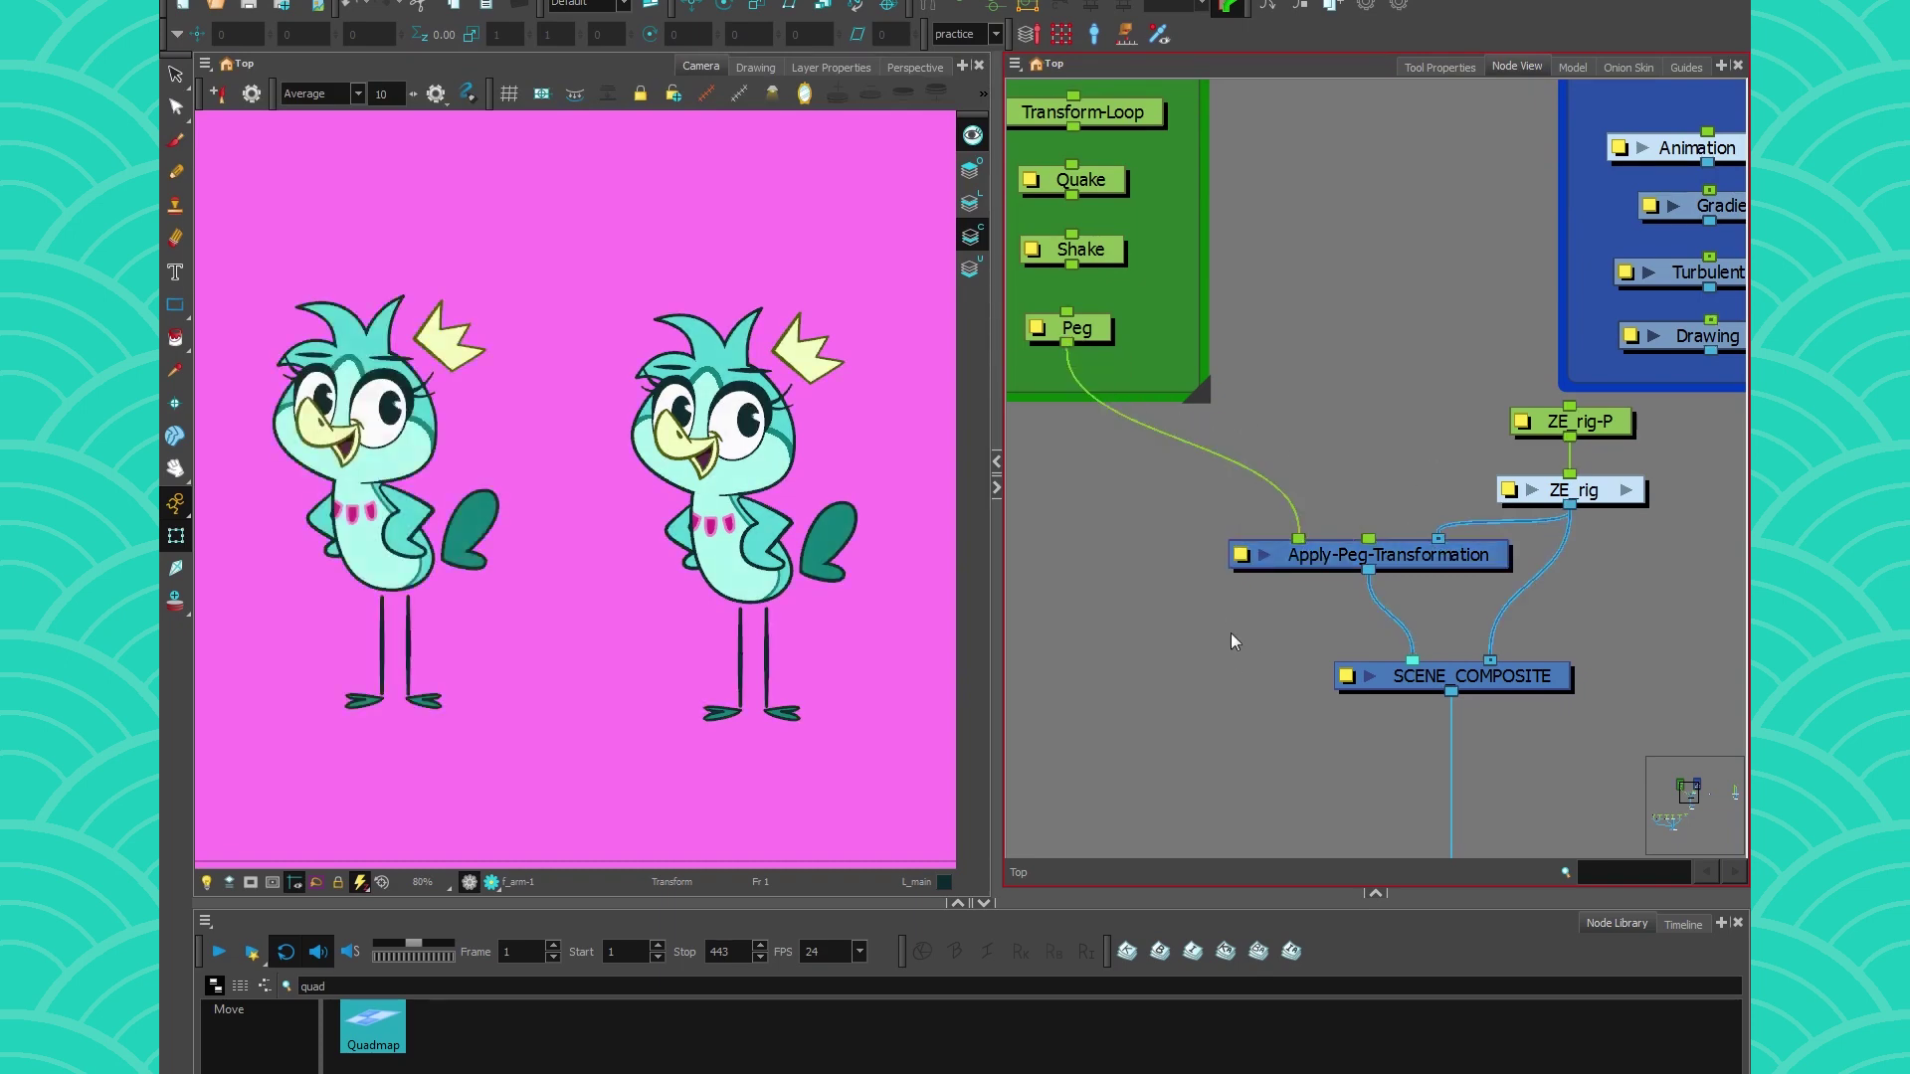
Inspect the node network inside the ZE_rig group, return to the top level and examine the Apply-Peg-Transformation connections
{"action": "left_click", "coordinate": [1626, 490]}
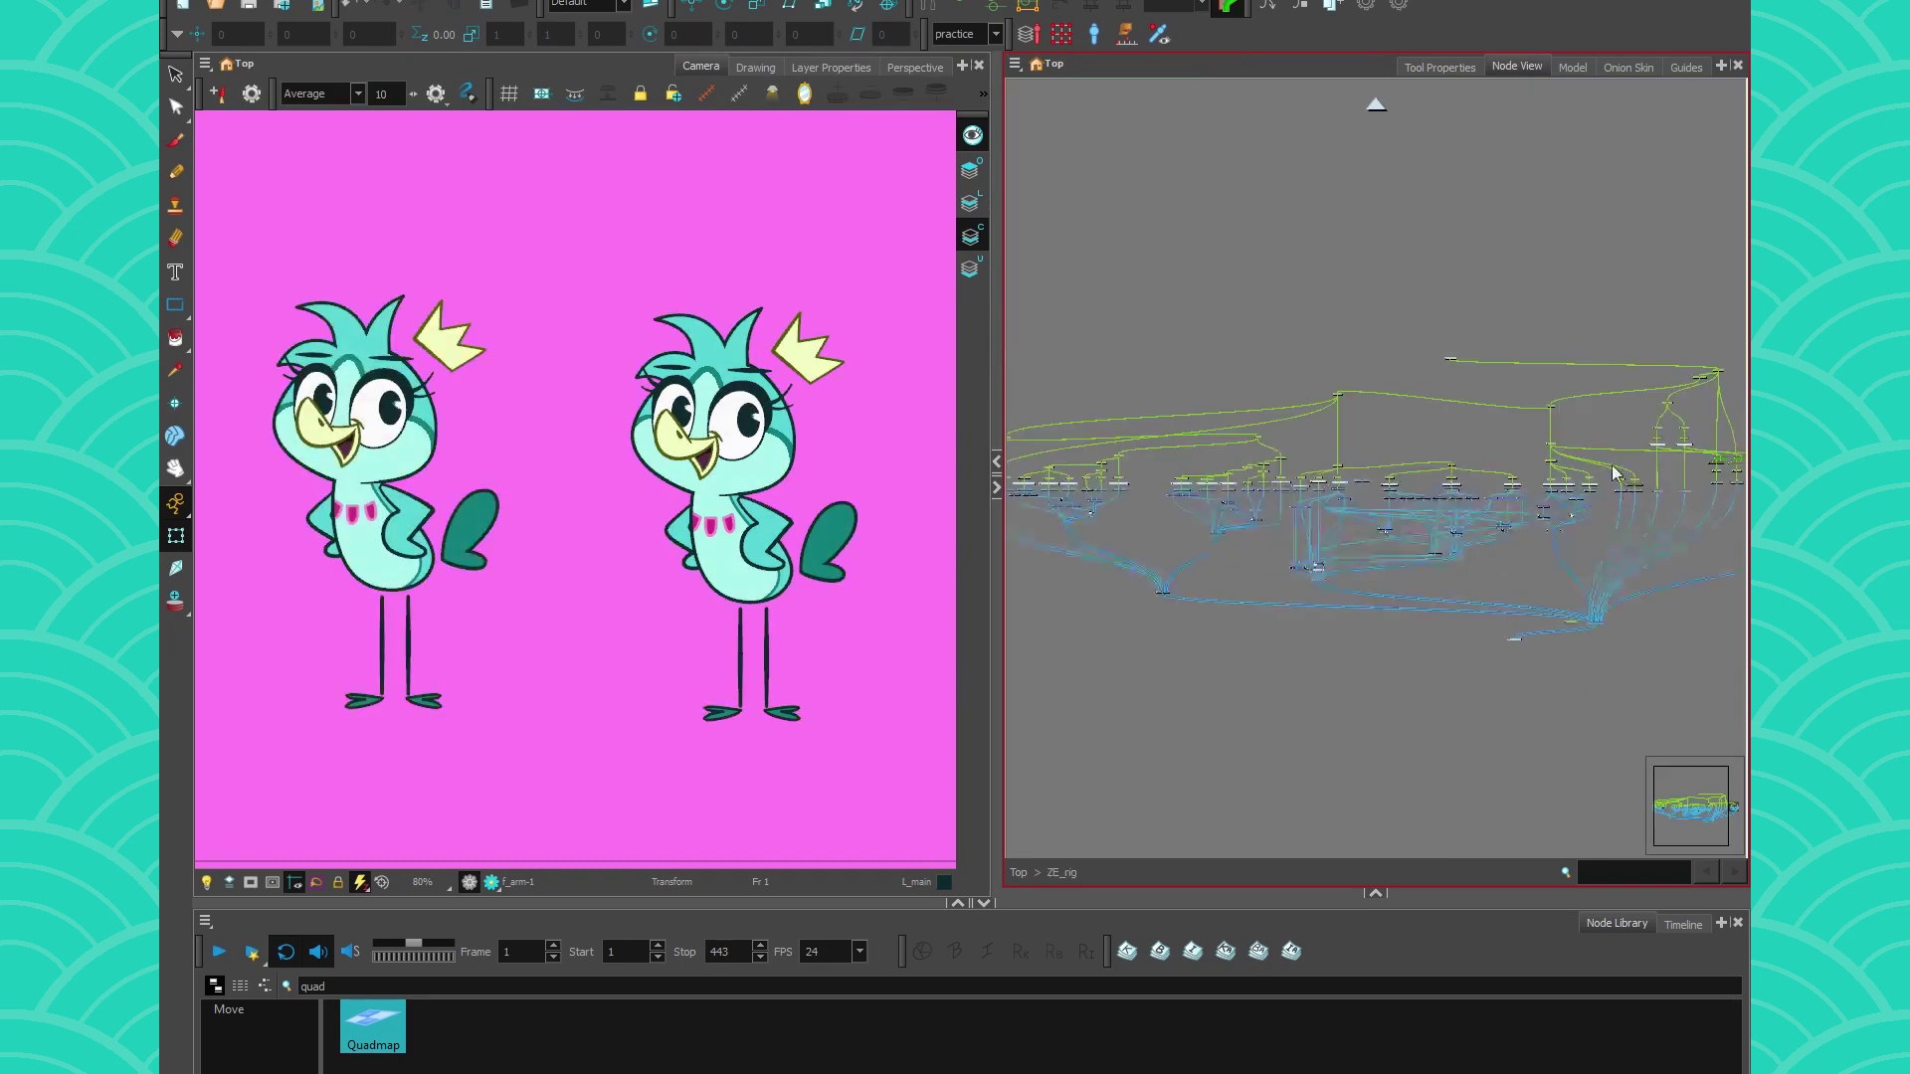
{"action": "left_click", "coordinate": [1018, 871]}
{"action": "left_click", "coordinate": [1246, 562]}
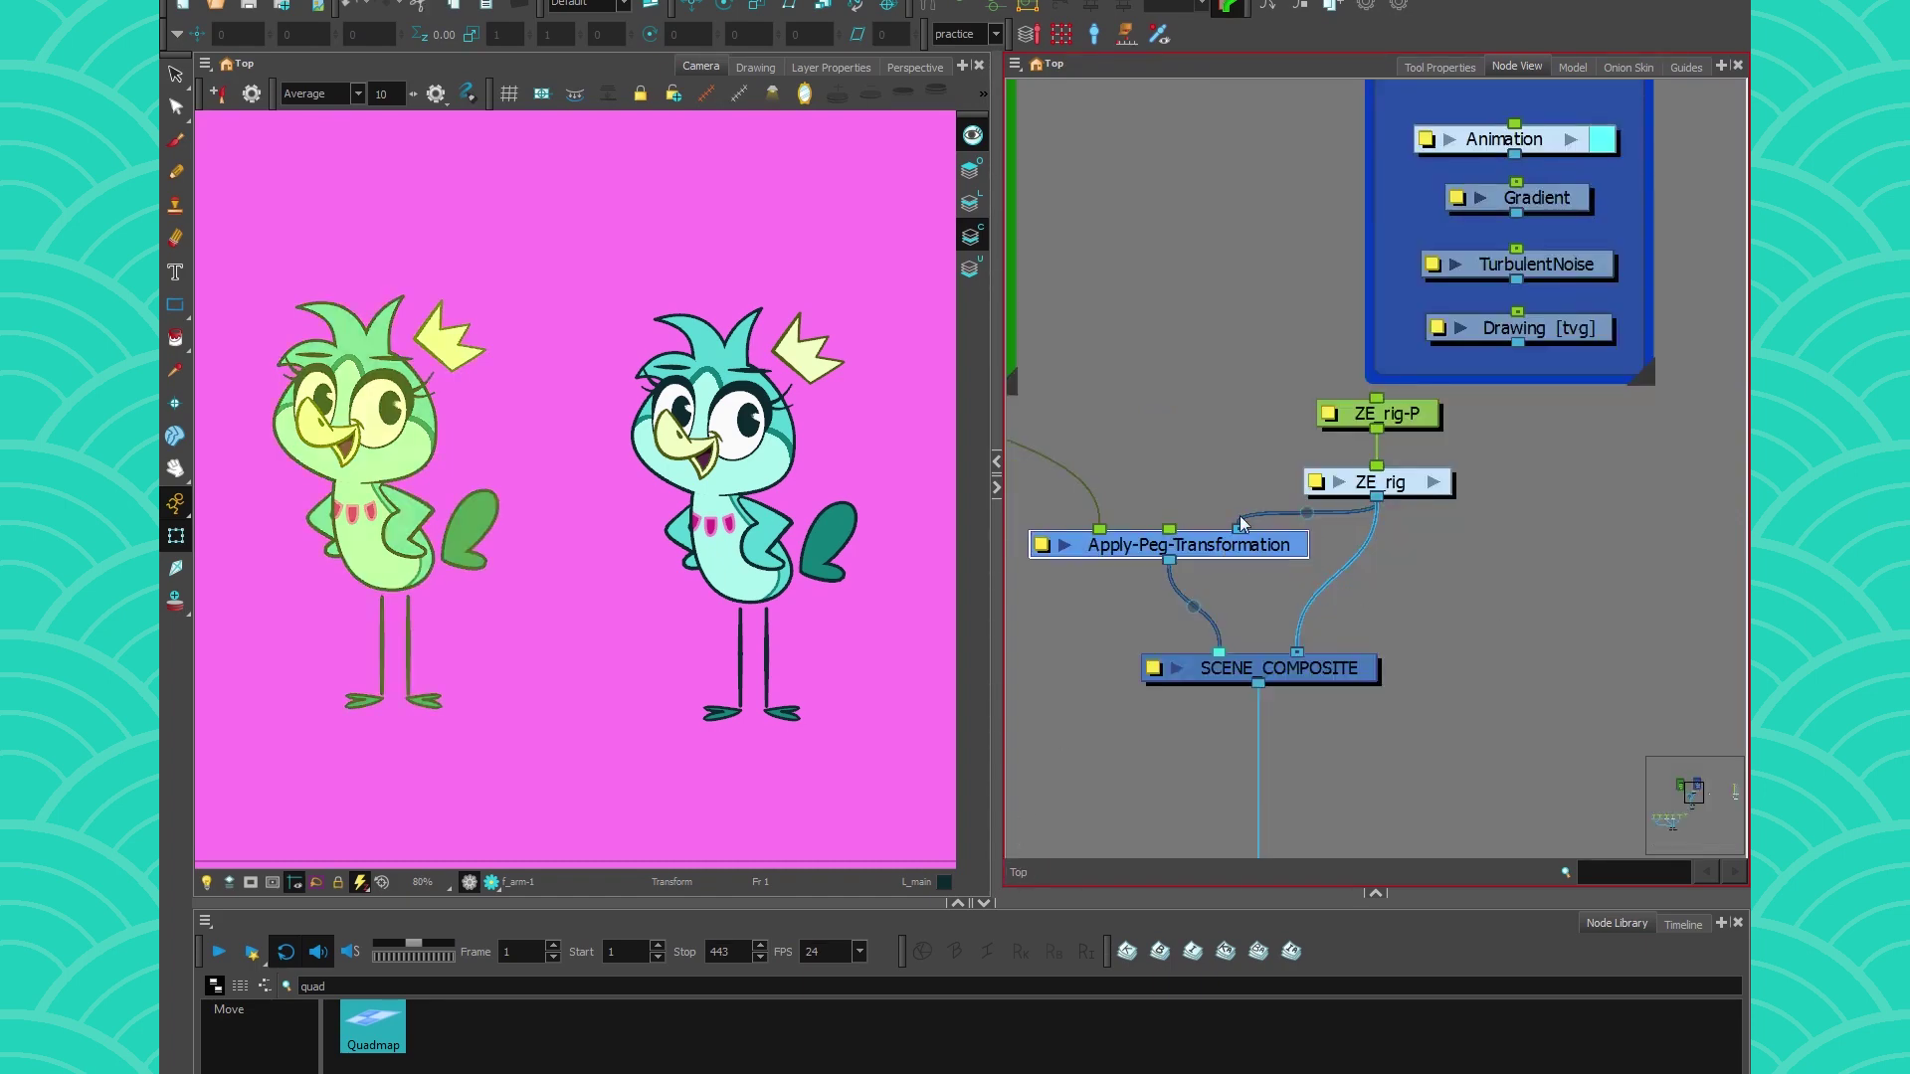
{"action": "scroll", "coordinate": [1245, 562], "scroll_direction": "up", "scroll_amount": 2}
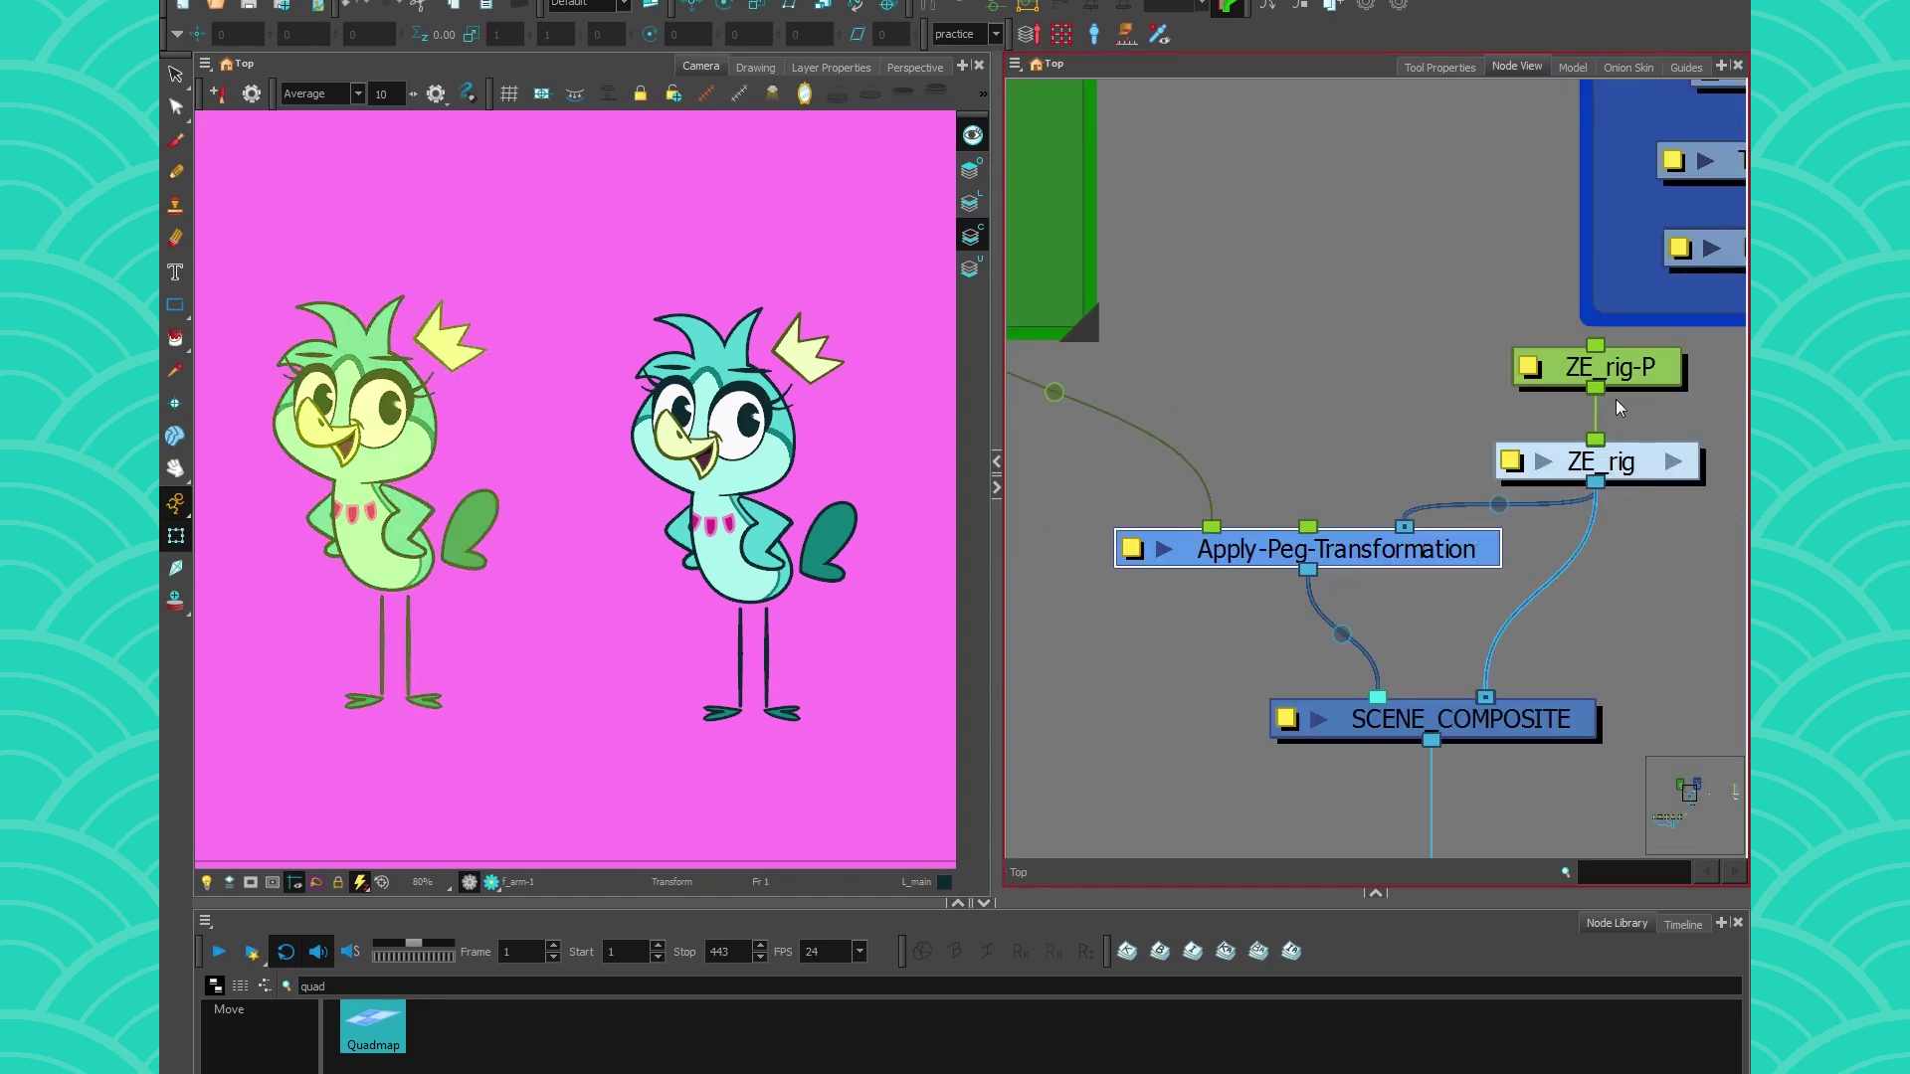
{"action": "scroll", "coordinate": [1336, 483], "scroll_direction": "down", "scroll_amount": 2}
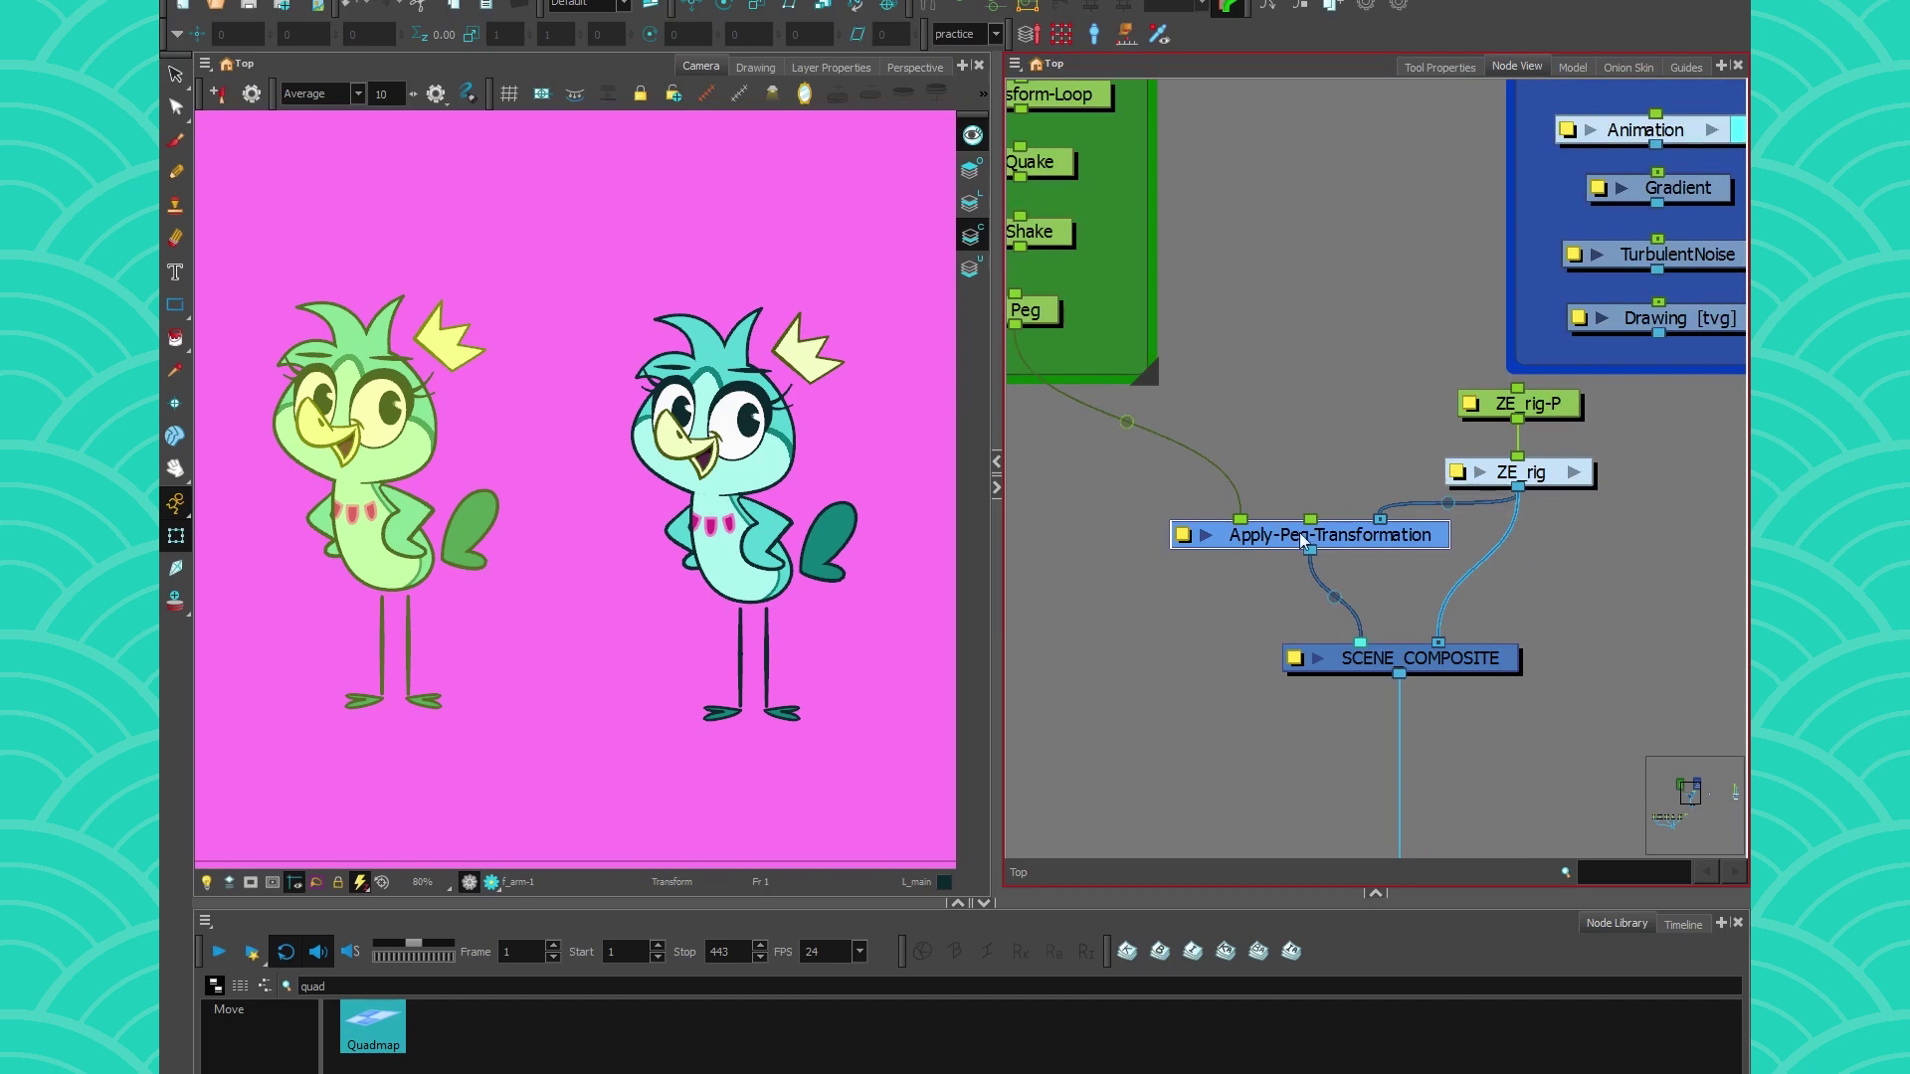
Try changing the pose of the original bird's front arm, and undo the change
{"action": "left_click", "coordinate": [764, 550]}
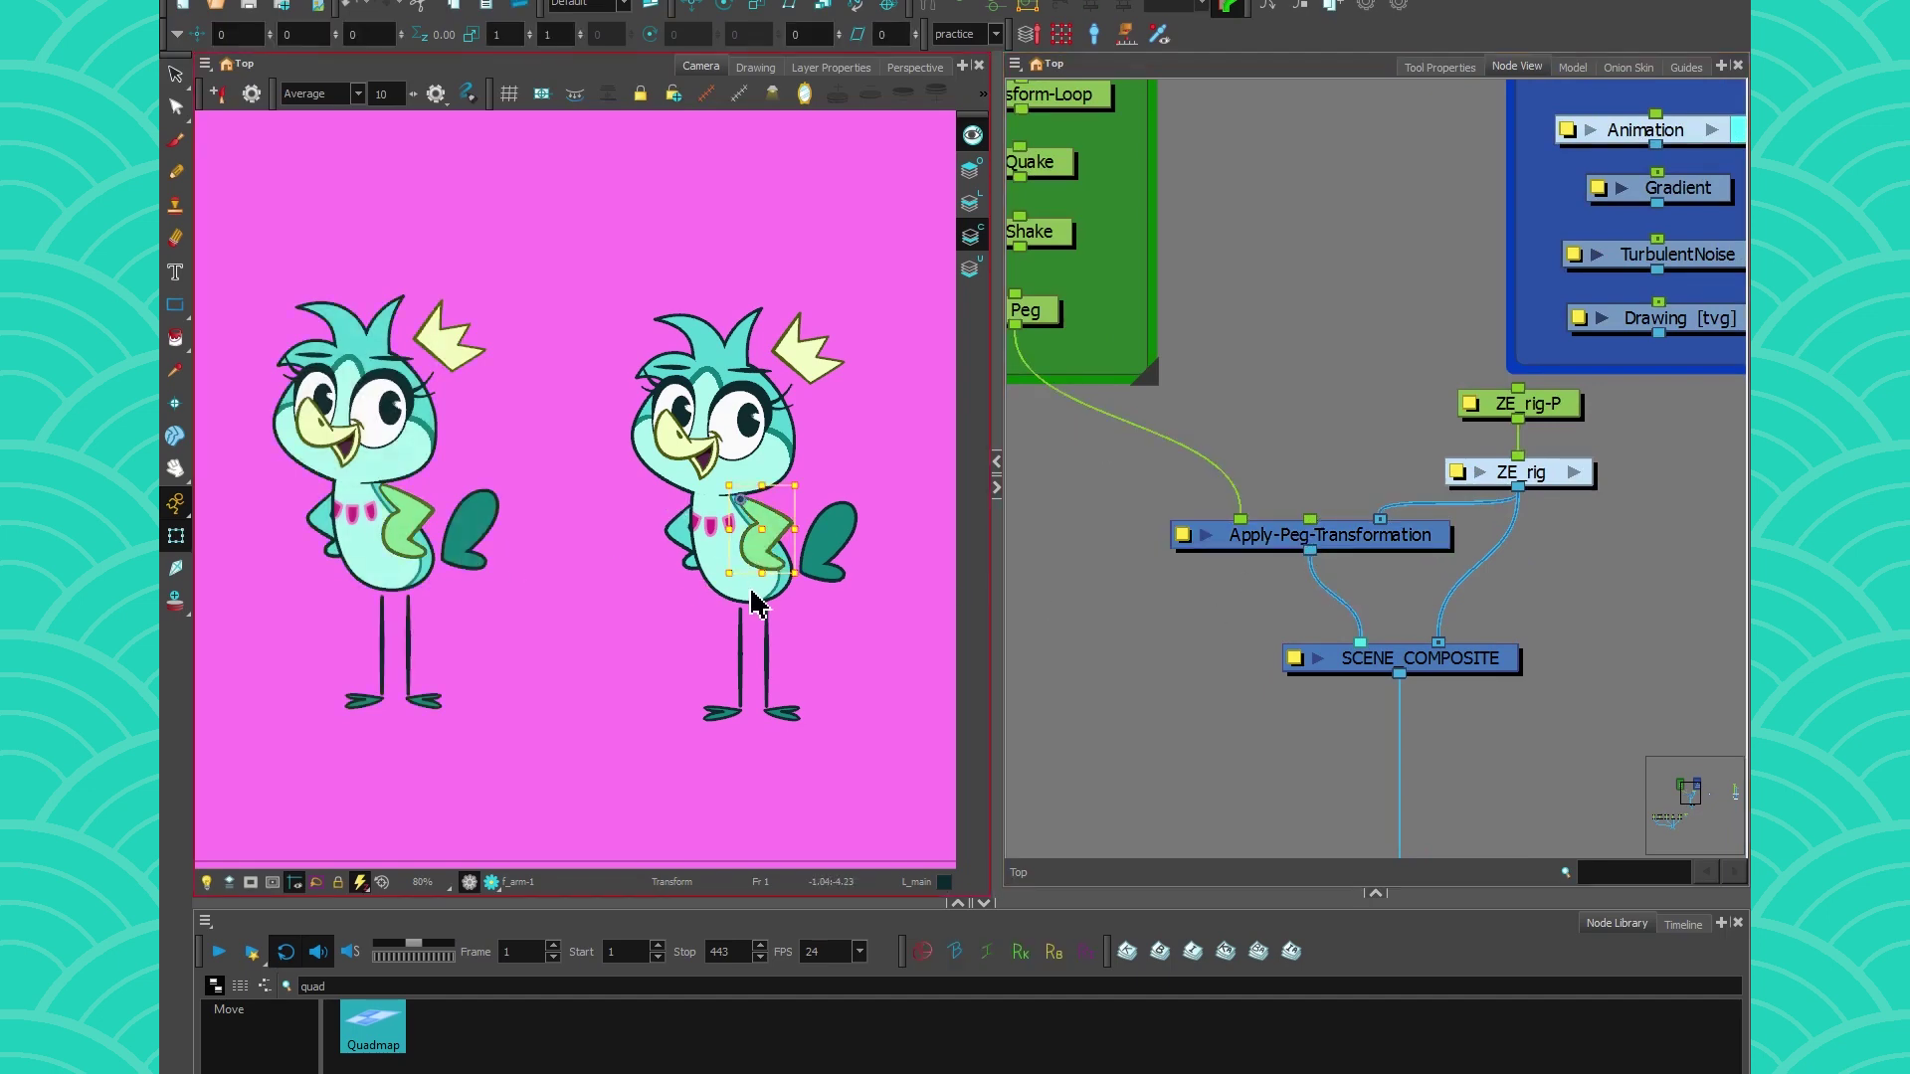
{"action": "left_click_drag", "start_coordinate": [723, 587], "coordinate": [801, 643]}
{"action": "key", "text": "ctrl+z"}
{"action": "left_click", "coordinate": [1201, 600]}
Move the transformed bird copy with the Peg until it nearly overlaps the original bird, offset slightly to its left
{"action": "scroll", "coordinate": [1152, 696], "scroll_direction": "down", "scroll_amount": 3}
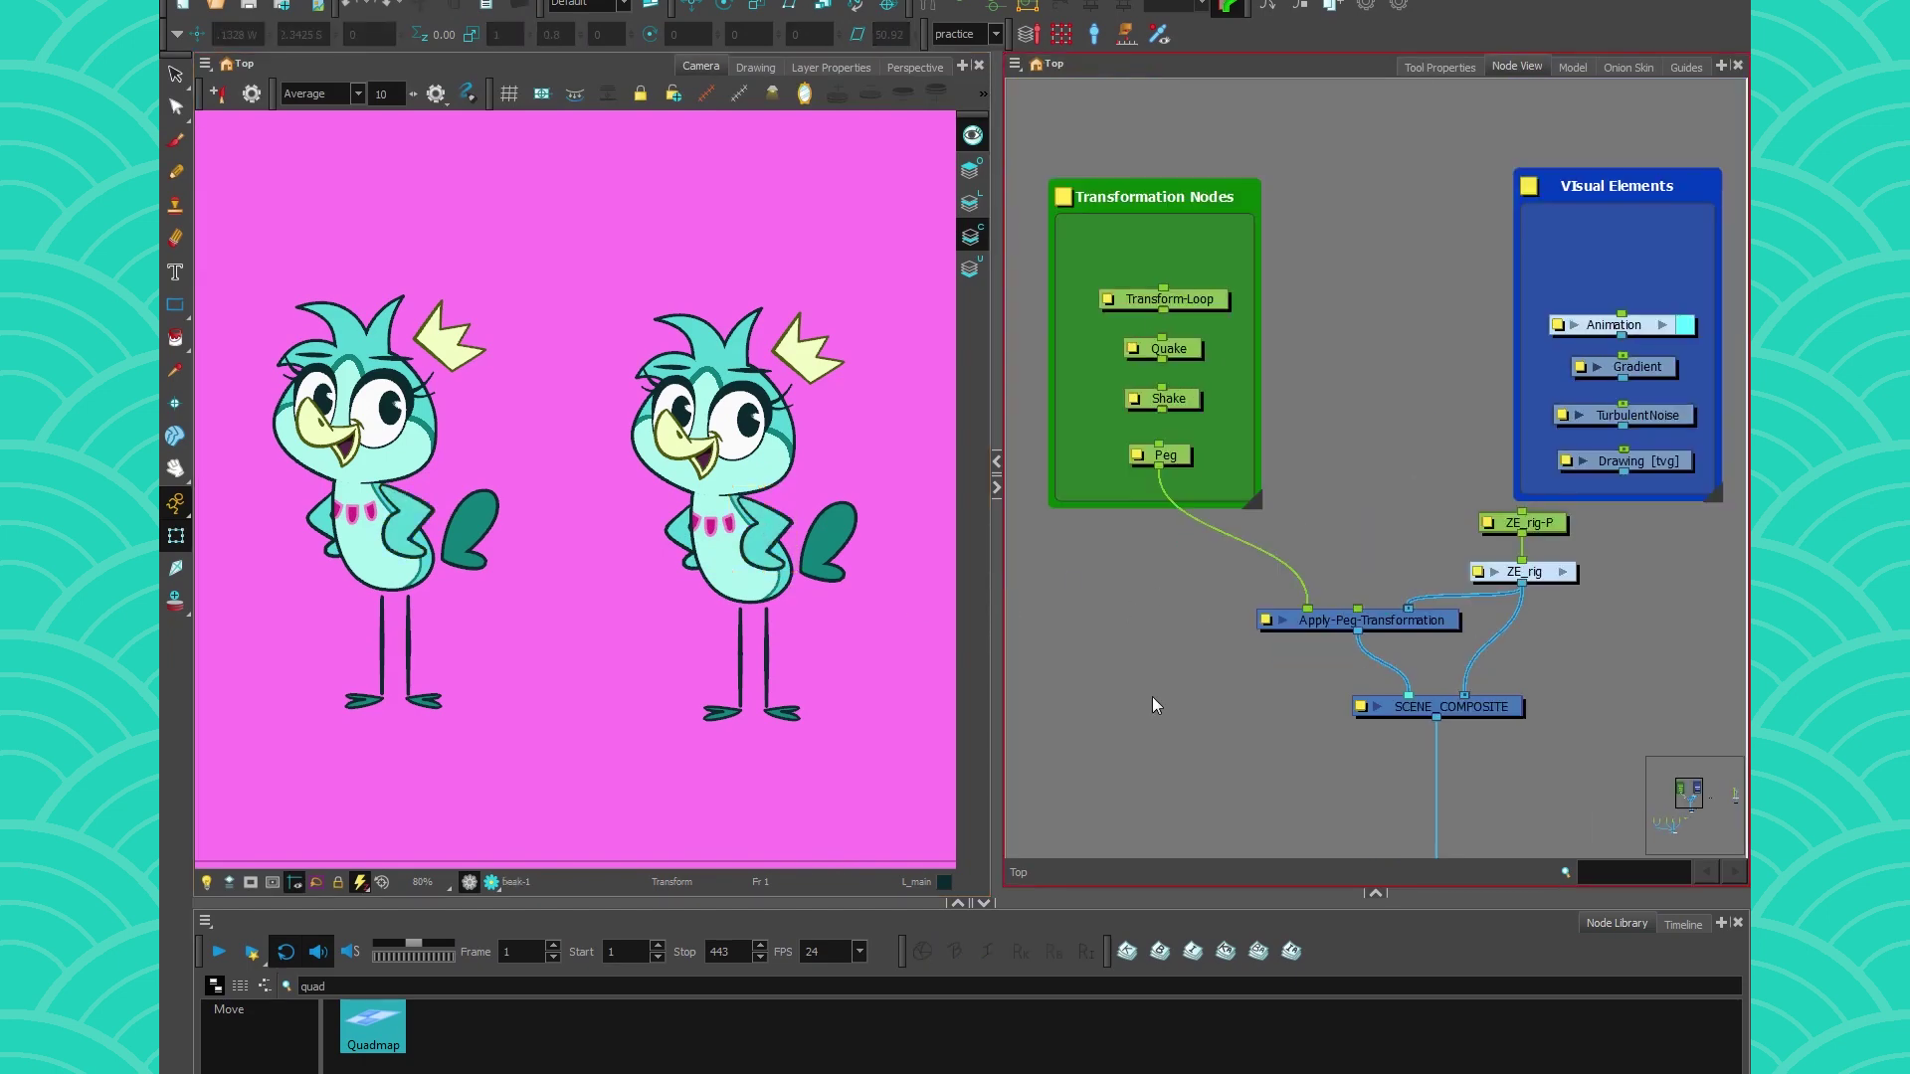
{"action": "left_click", "coordinate": [1164, 454]}
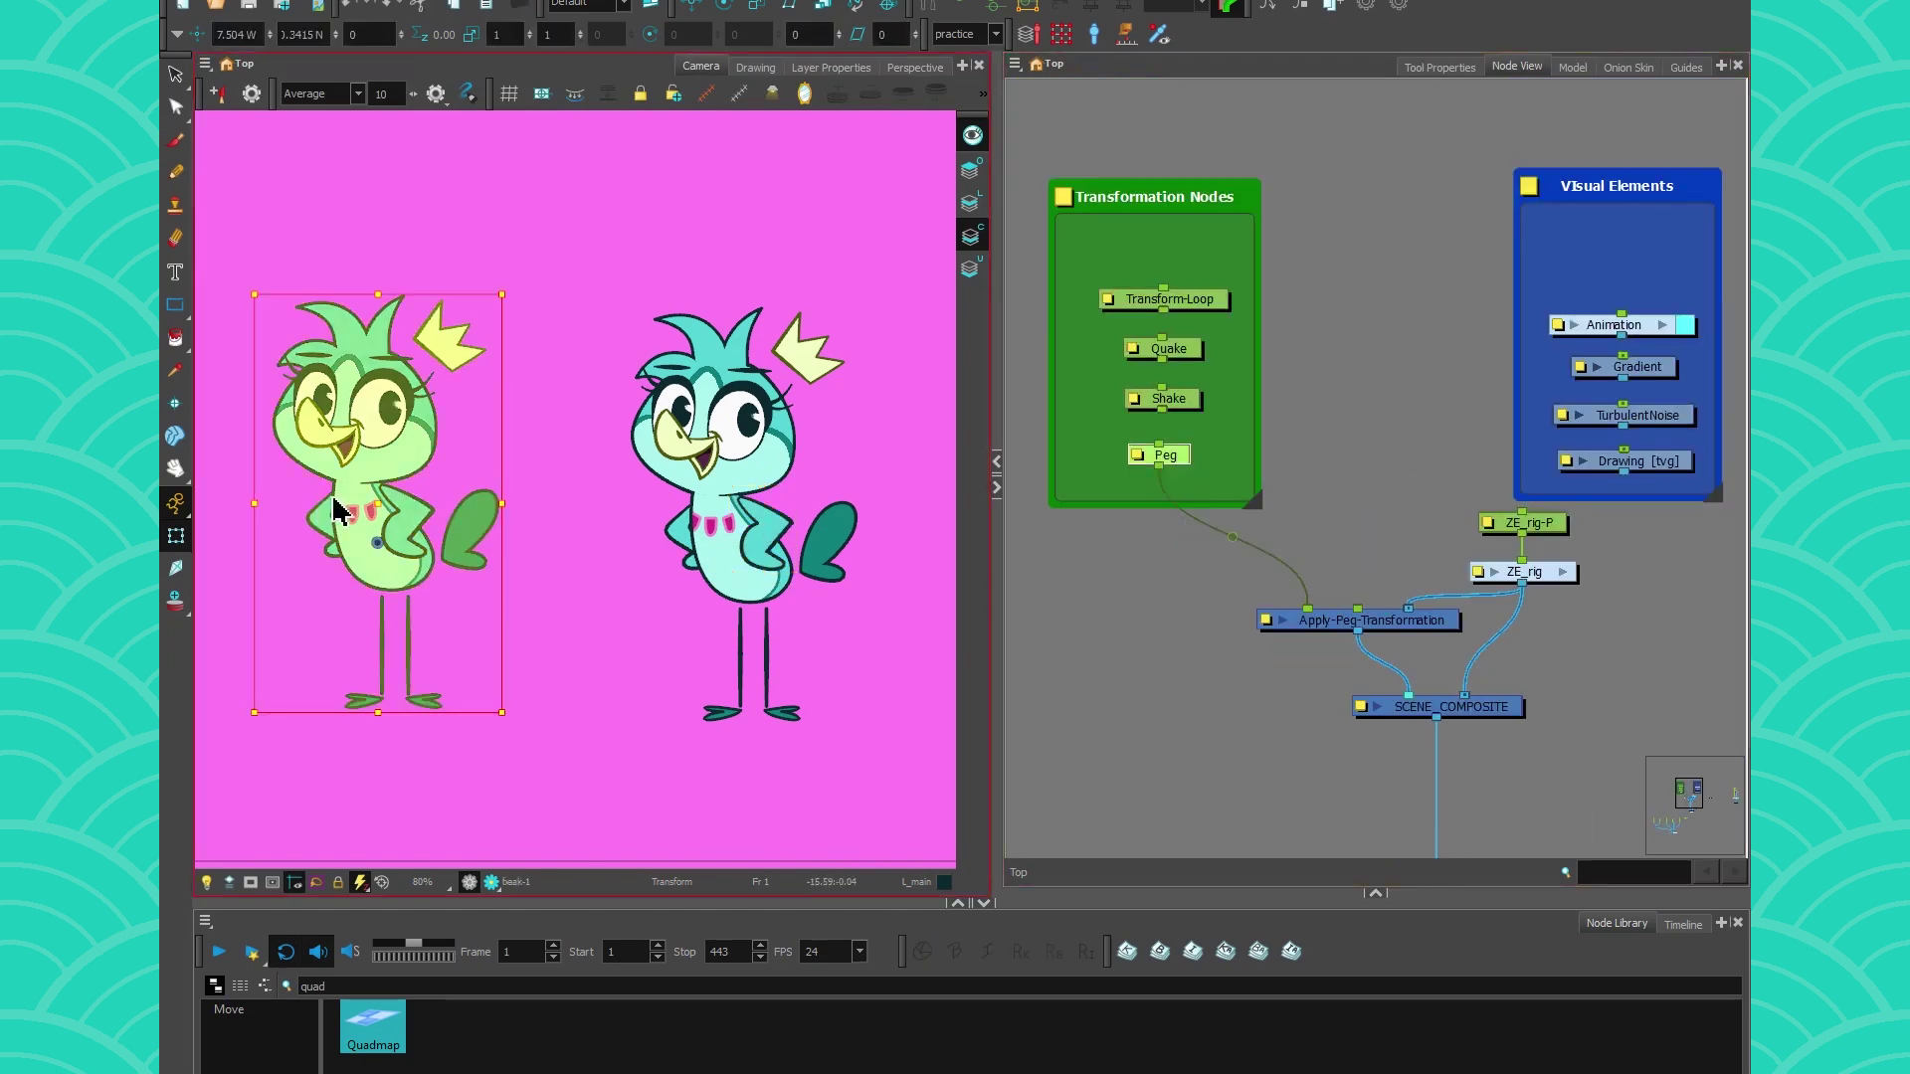
{"action": "left_click_drag", "start_coordinate": [386, 516], "coordinate": [738, 524]}
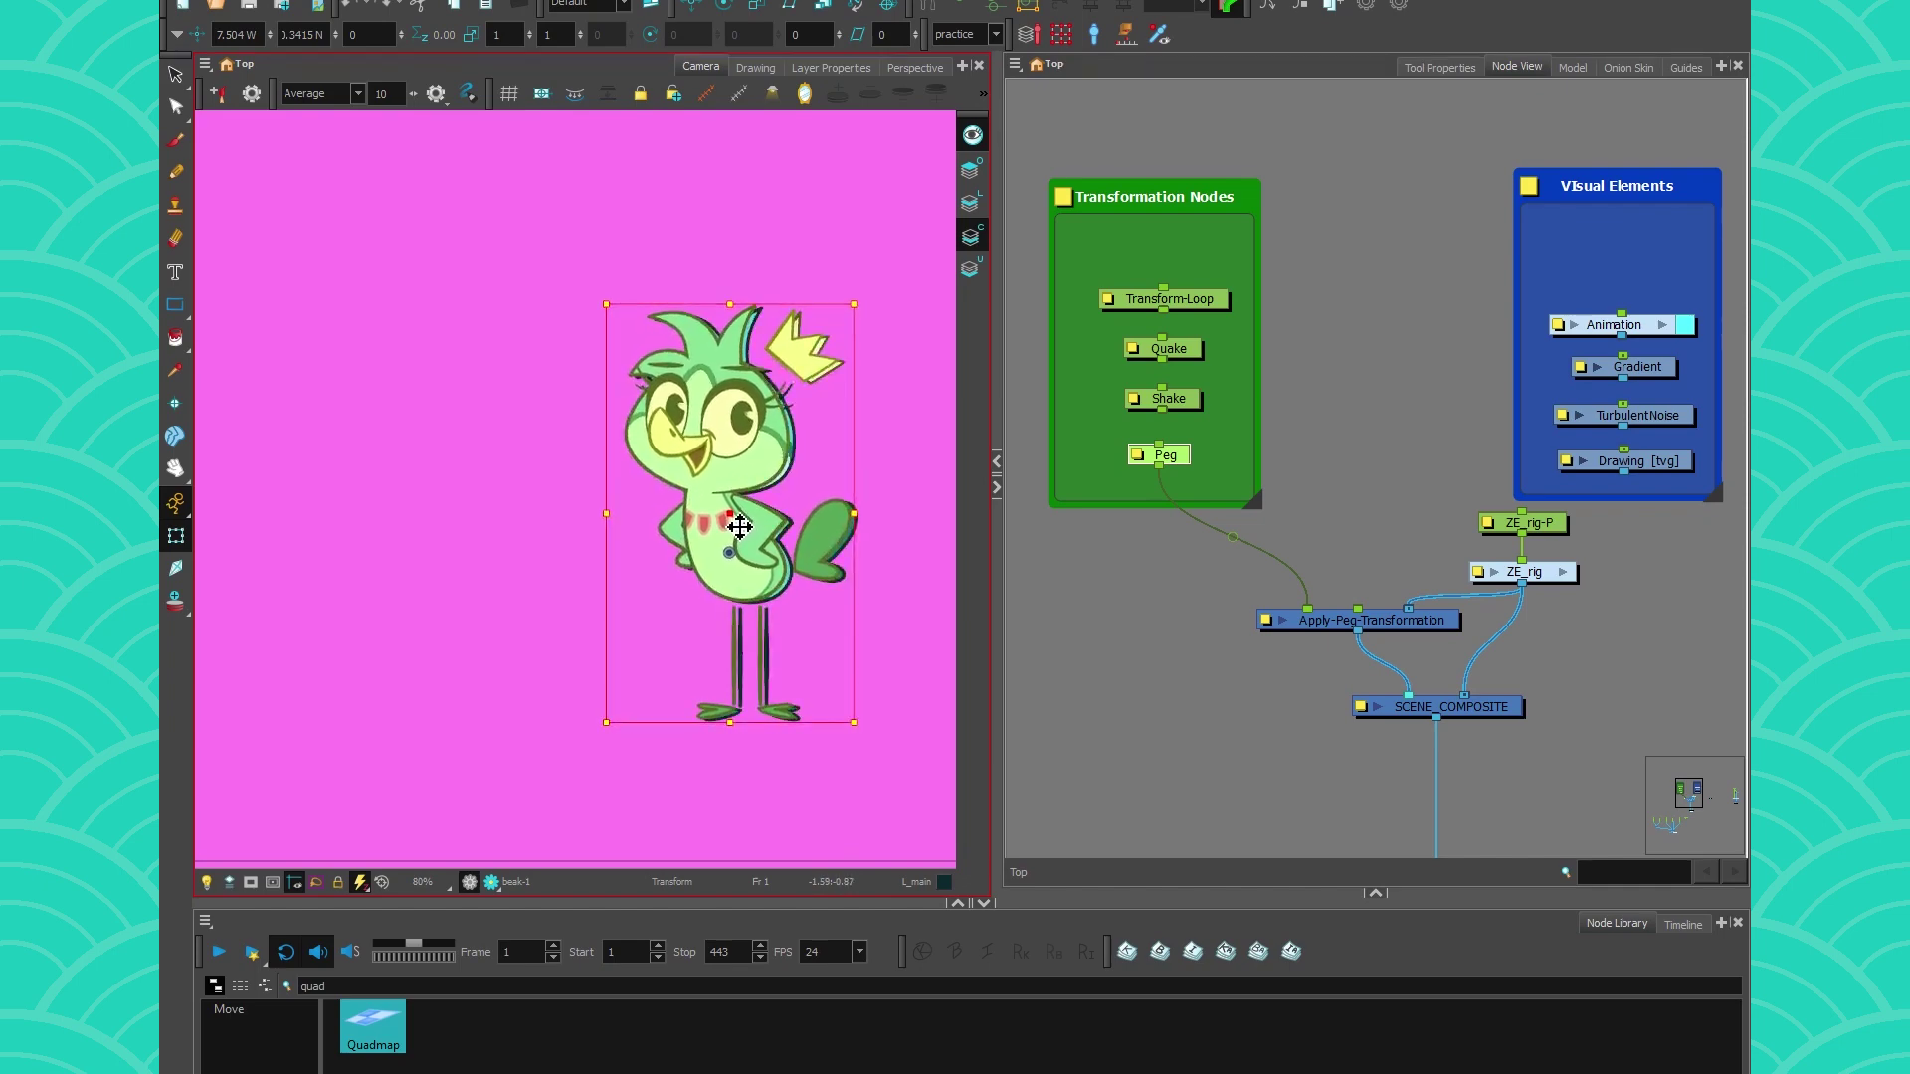
Insert a Tone node between ZE_rig and SCENE_COMPOSITE with Apply-Peg-Transformation as its matte, and preview the render
{"action": "left_click_drag", "start_coordinate": [1246, 702], "coordinate": [896, 622]}
{"action": "left_click_drag", "start_coordinate": [1622, 533], "coordinate": [1348, 580]}
{"action": "left_click_drag", "start_coordinate": [1348, 580], "coordinate": [1568, 660]}
{"action": "left_click_drag", "start_coordinate": [1515, 661], "coordinate": [1311, 656]}
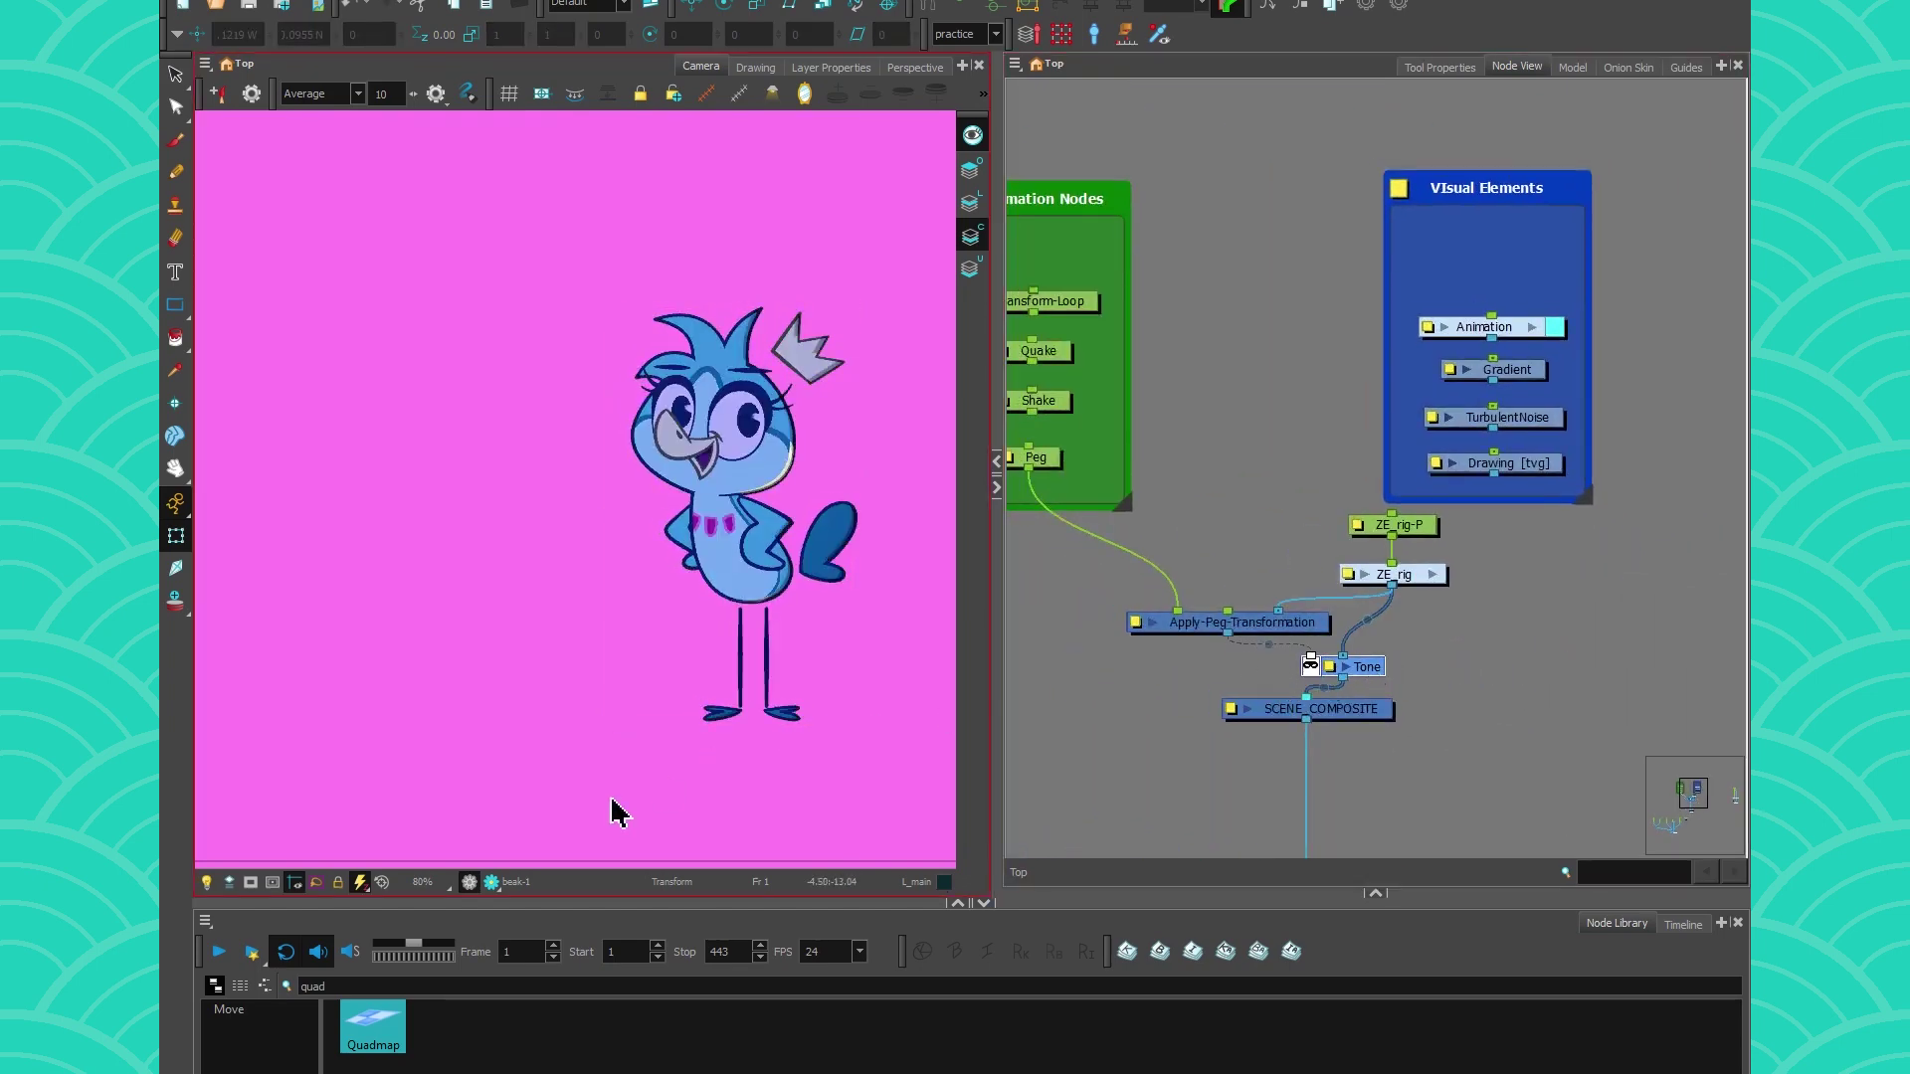
{"action": "left_click", "coordinate": [491, 882]}
{"action": "scroll", "coordinate": [756, 582], "scroll_direction": "up", "scroll_amount": 2}
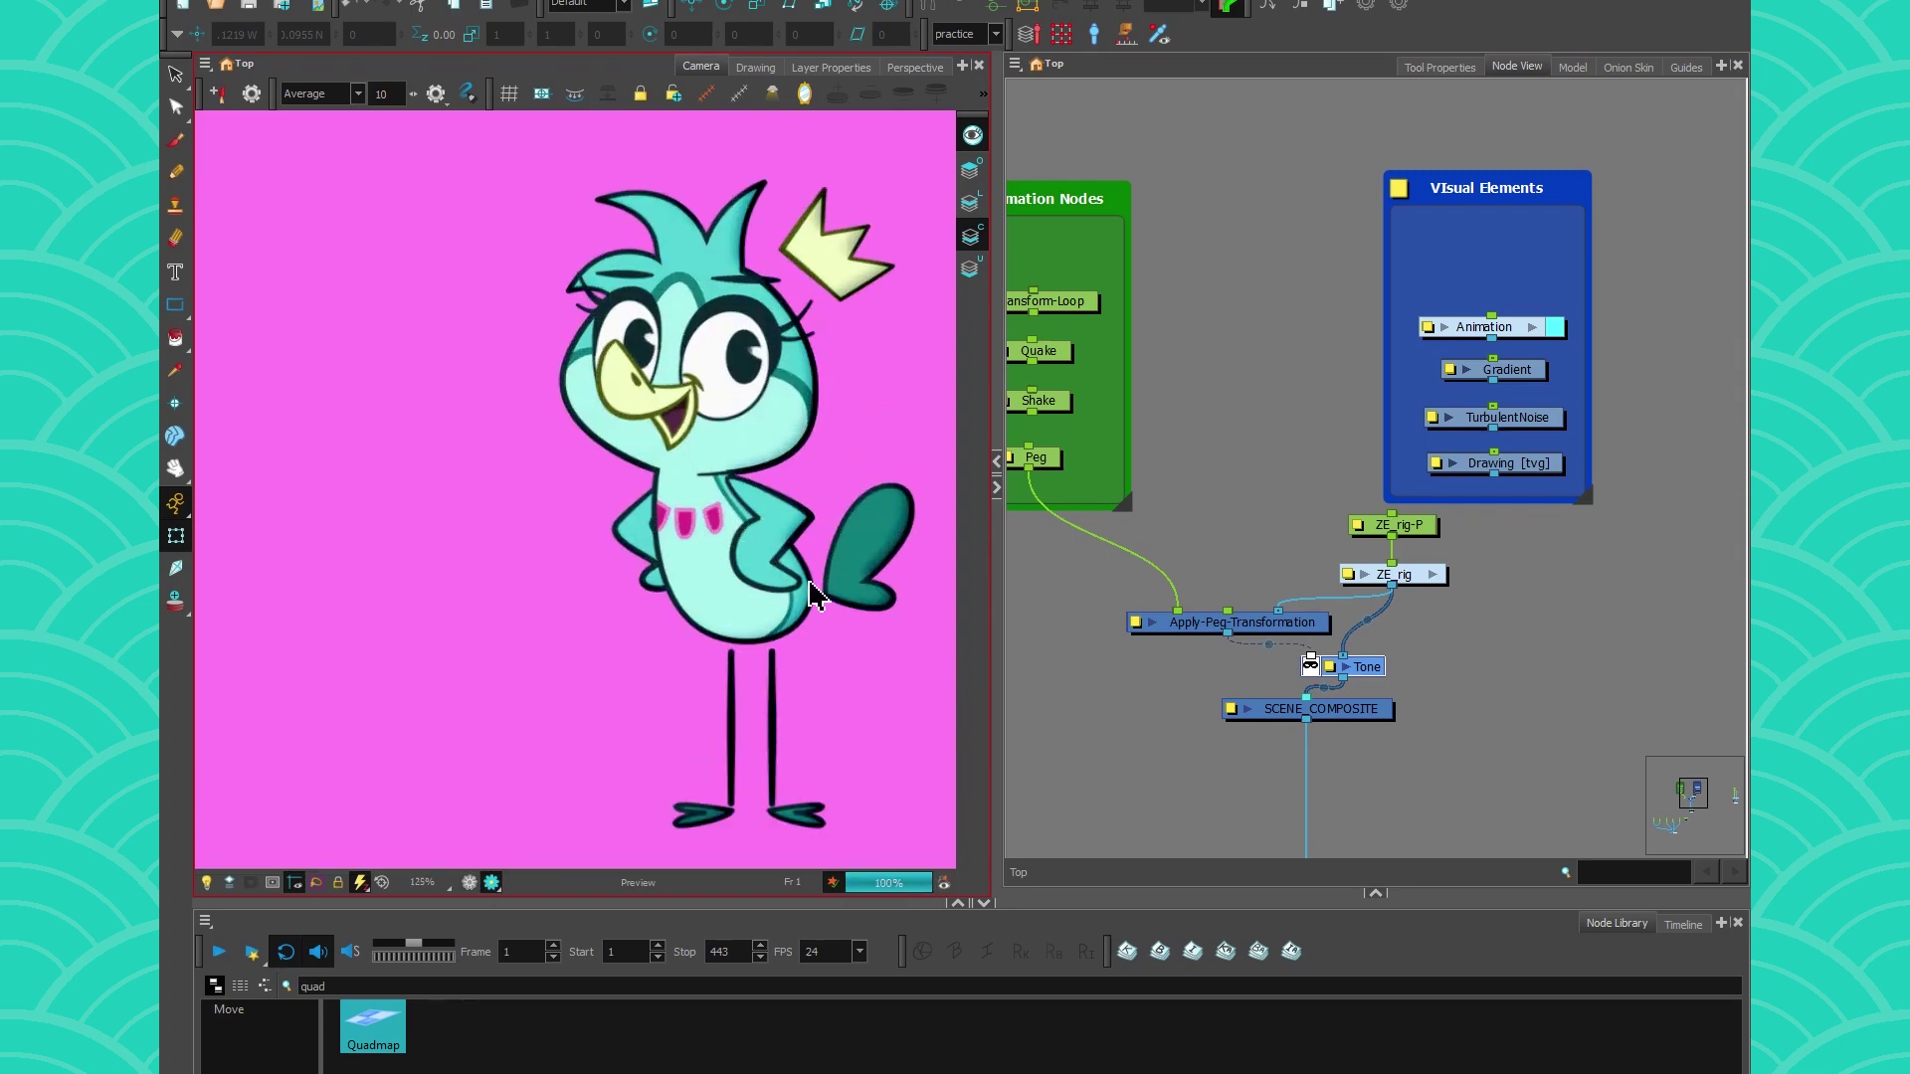
{"action": "scroll", "coordinate": [1221, 624], "scroll_direction": "up", "scroll_amount": 5}
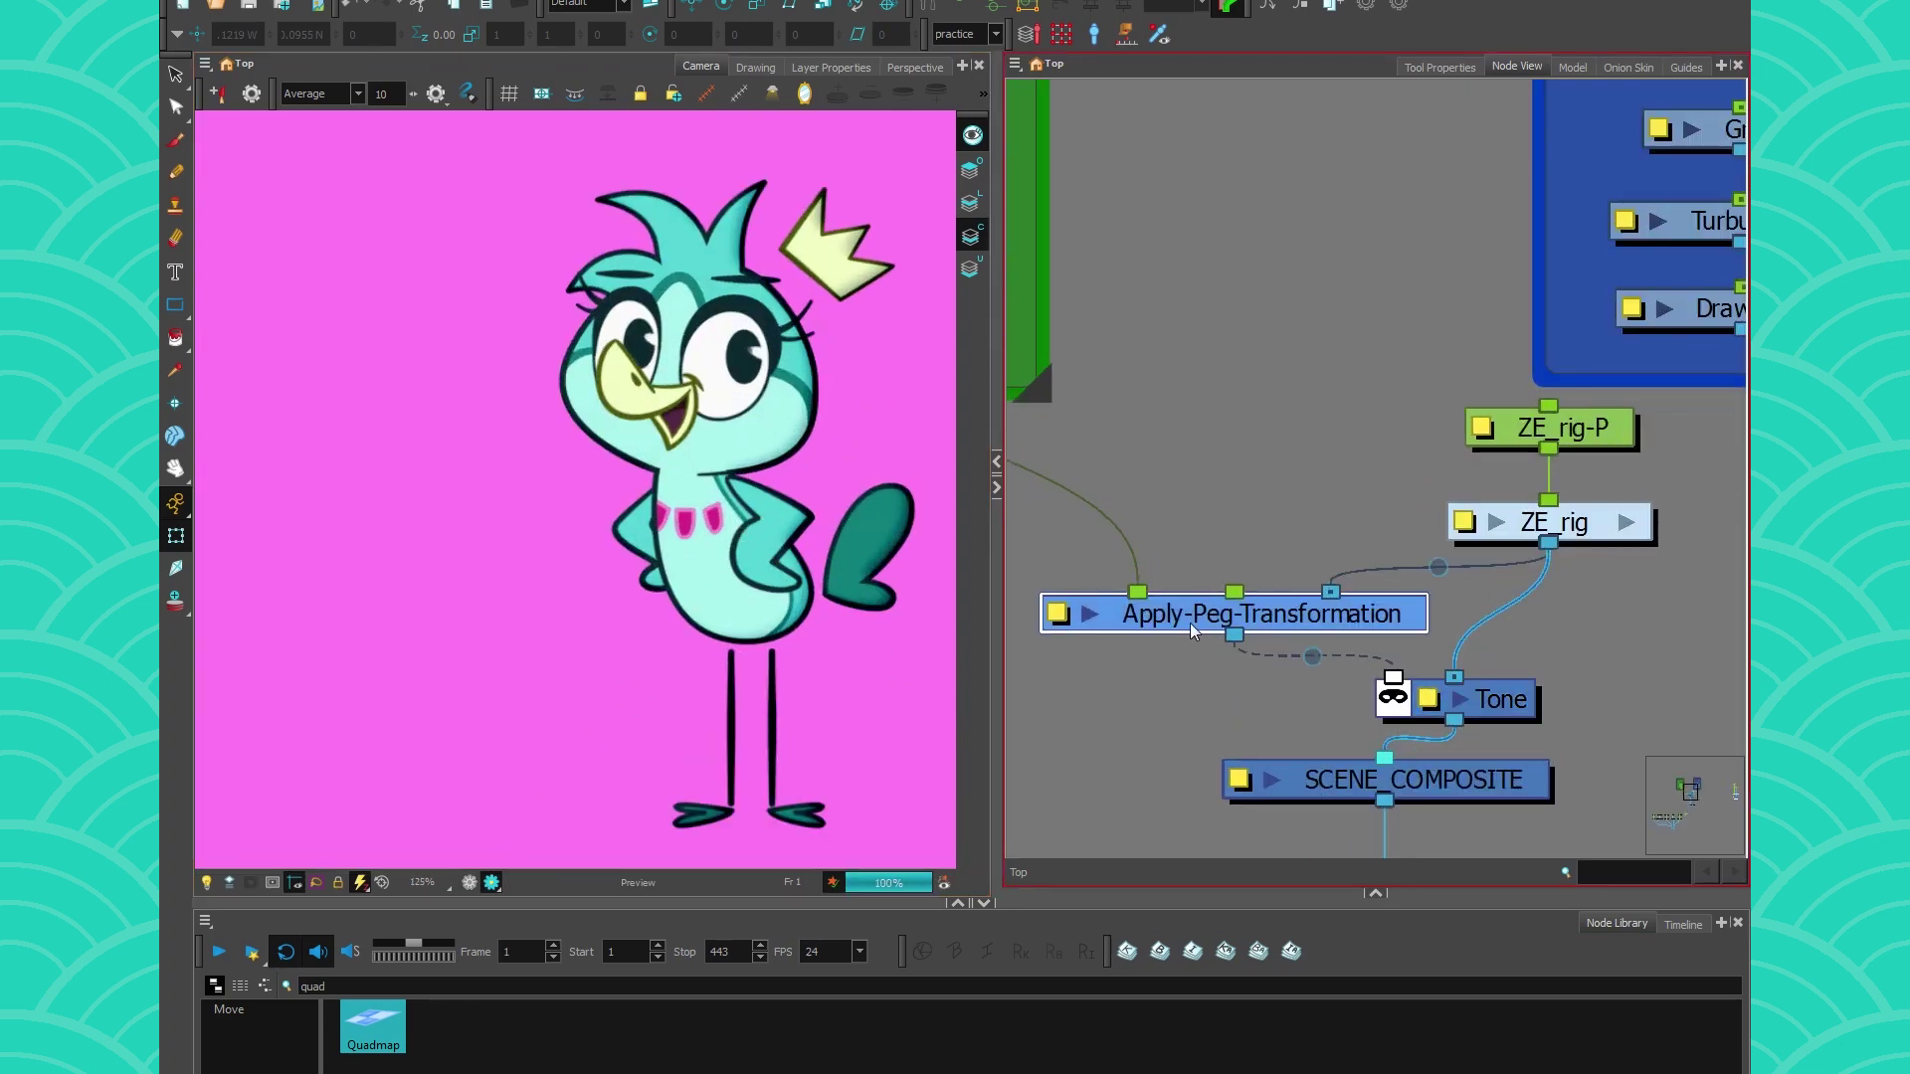
Rotate the bird's tail downward to -77.72 degrees
{"action": "key", "text": "Escape"}
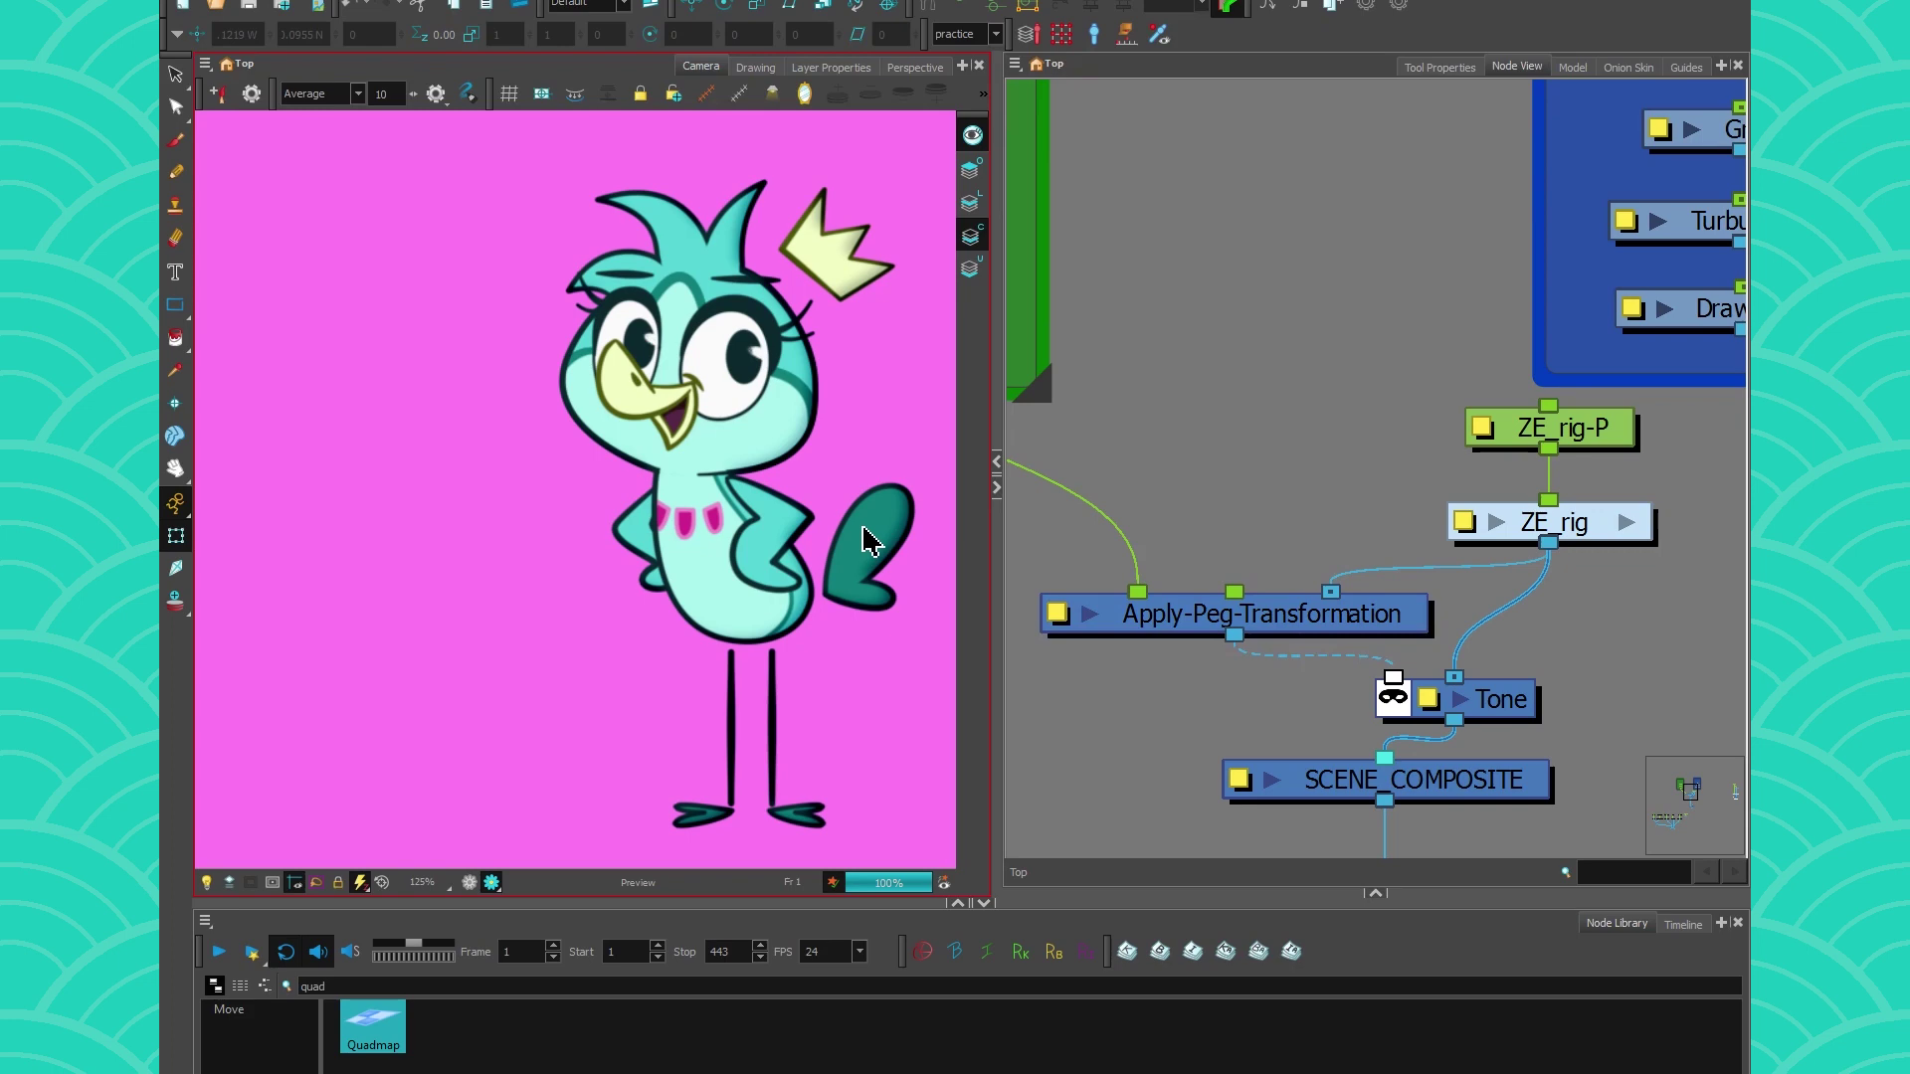
{"action": "left_click", "coordinate": [857, 581]}
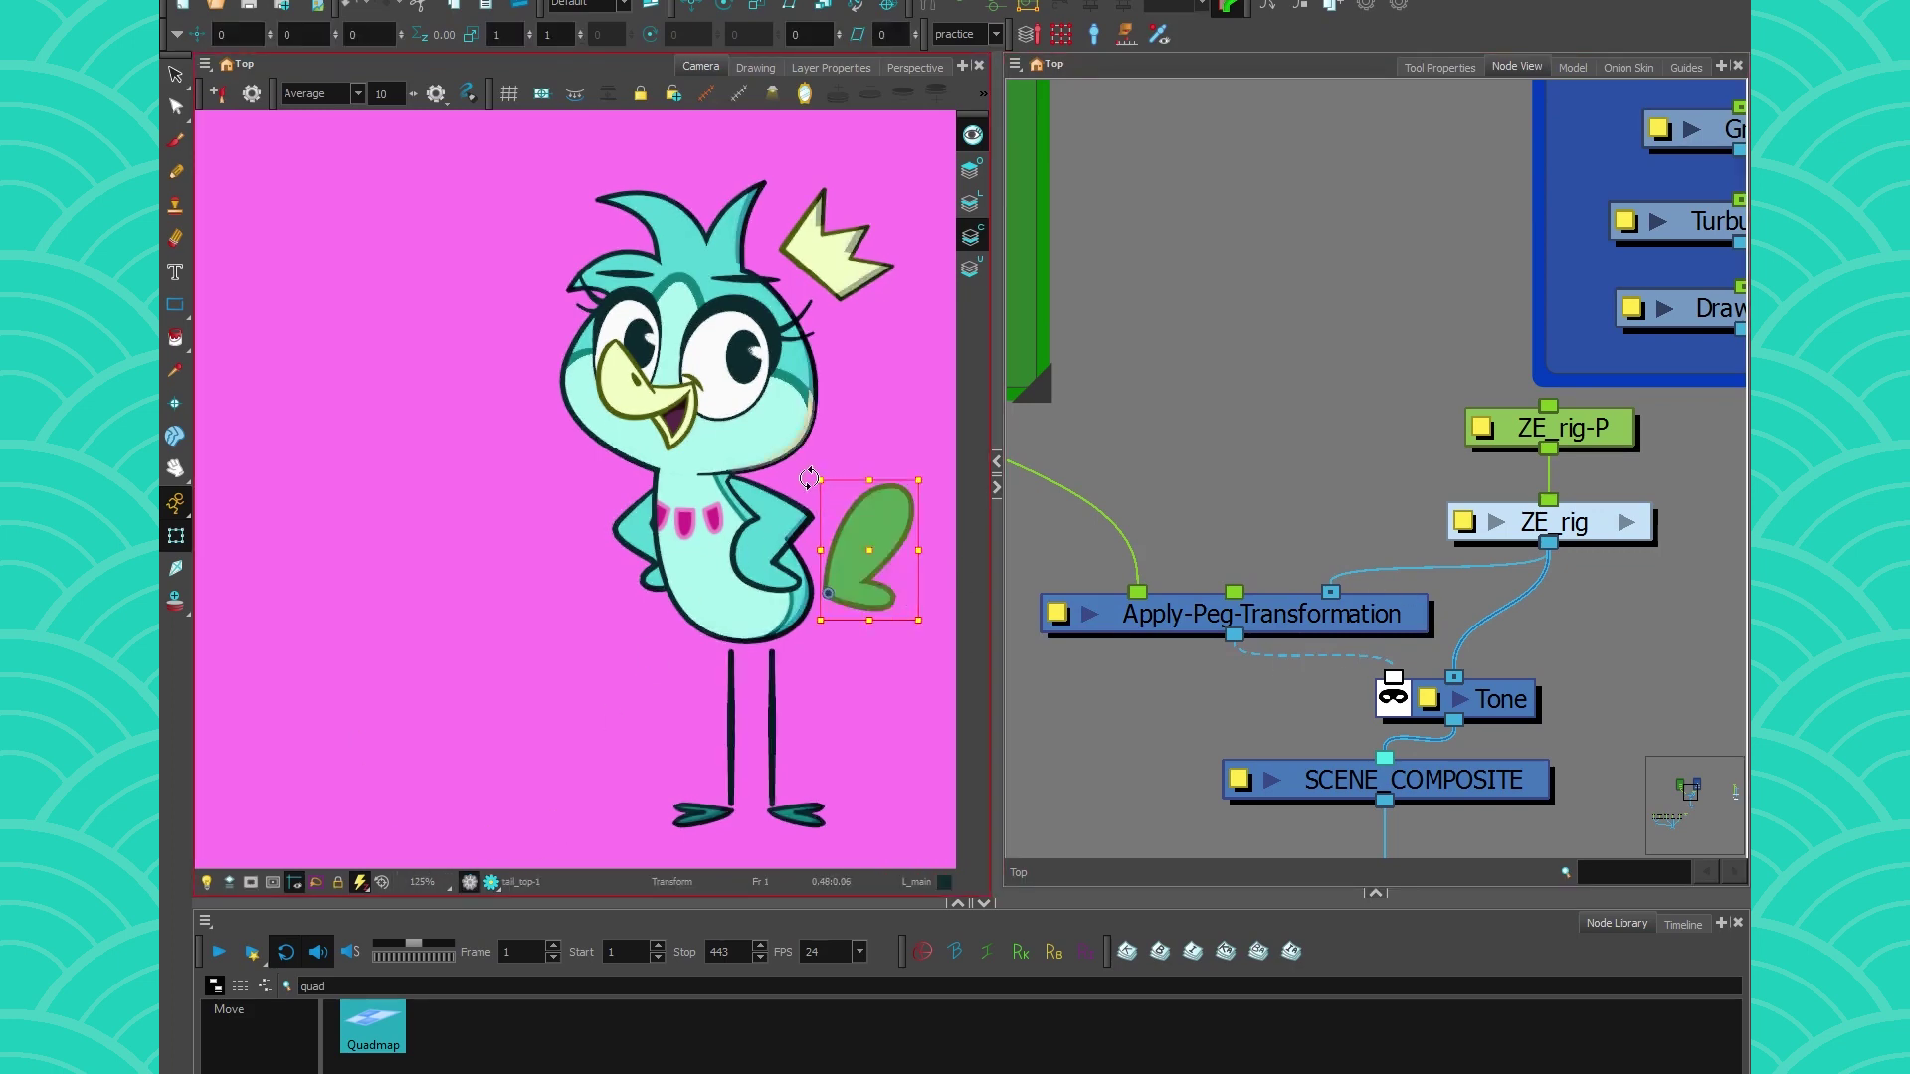
{"action": "left_click_drag", "start_coordinate": [819, 479], "coordinate": [938, 562]}
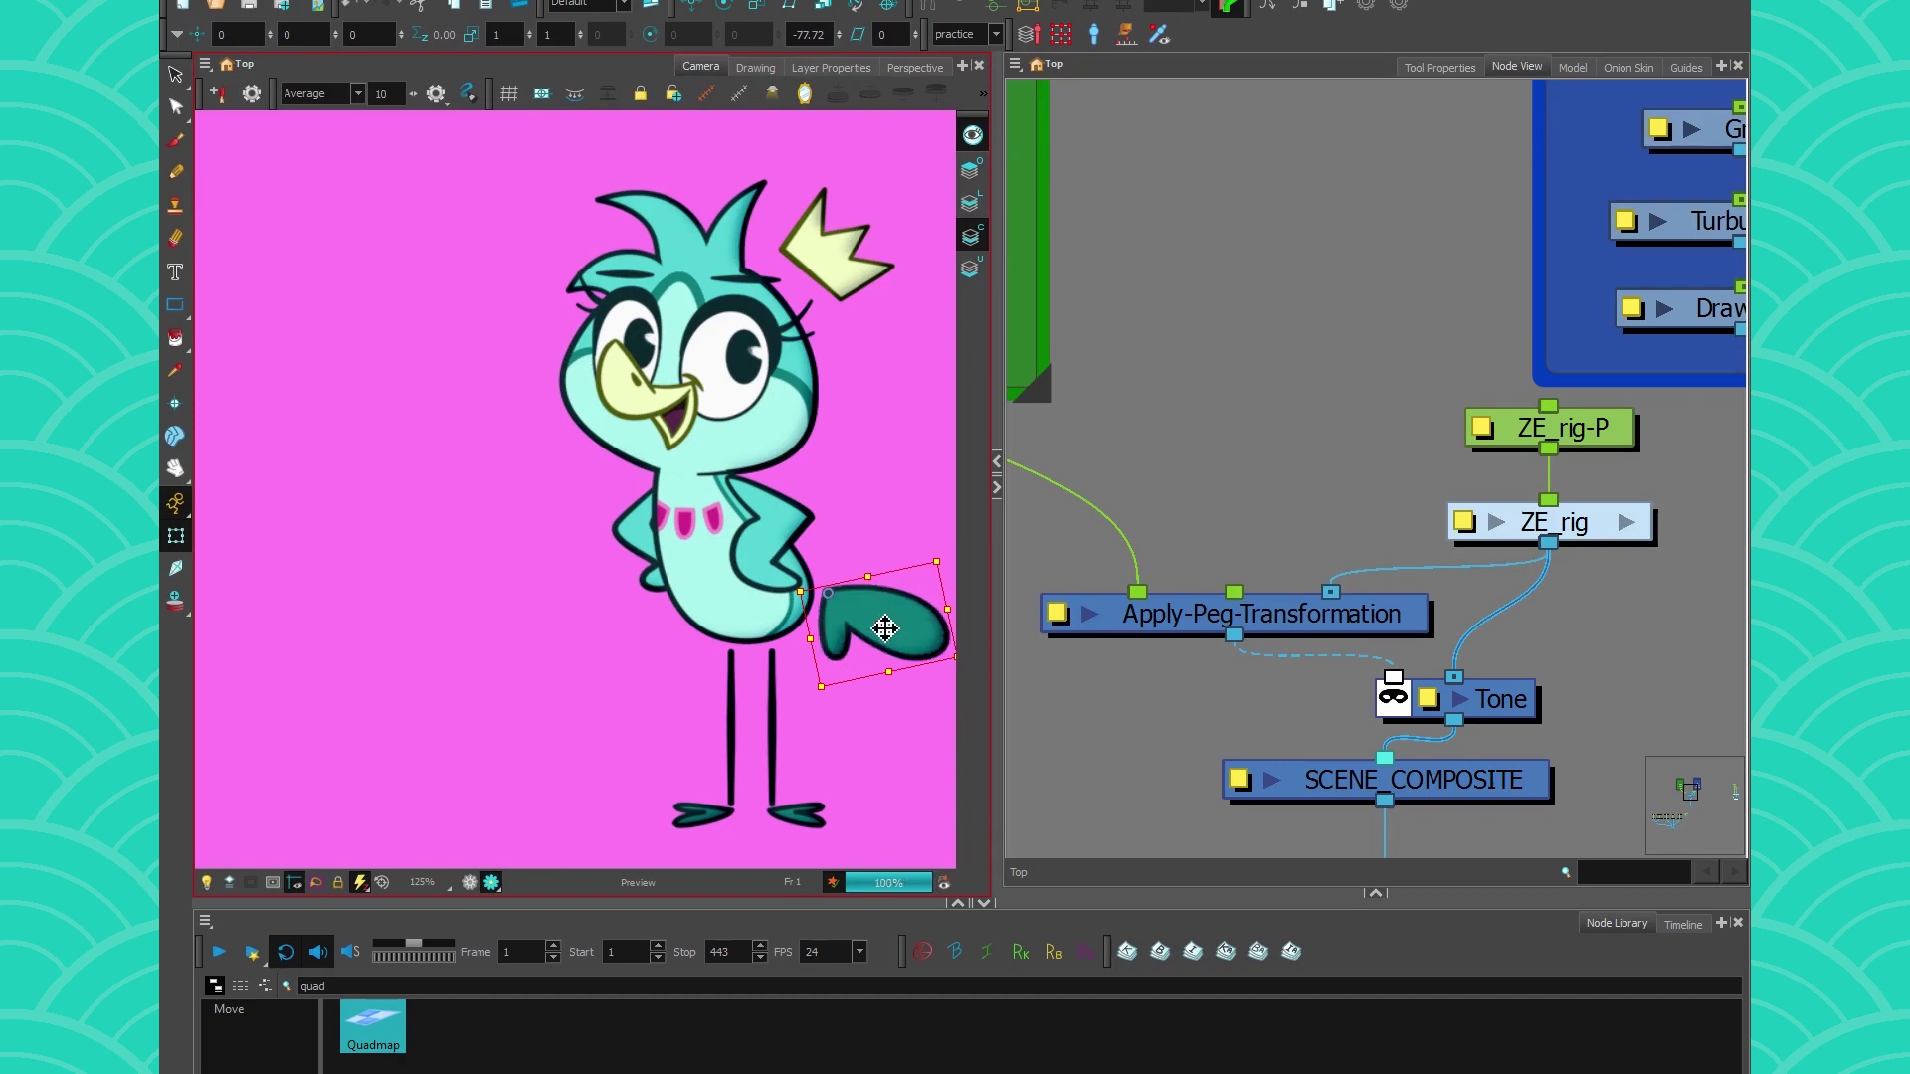
Remove the Tone node, detach the Peg and connect Apply-Peg-Transformation directly to SCENE_COMPOSITE alongside ZE_rig
{"action": "left_click", "coordinate": [1185, 692]}
{"action": "scroll", "coordinate": [1186, 656], "scroll_direction": "down", "scroll_amount": 5}
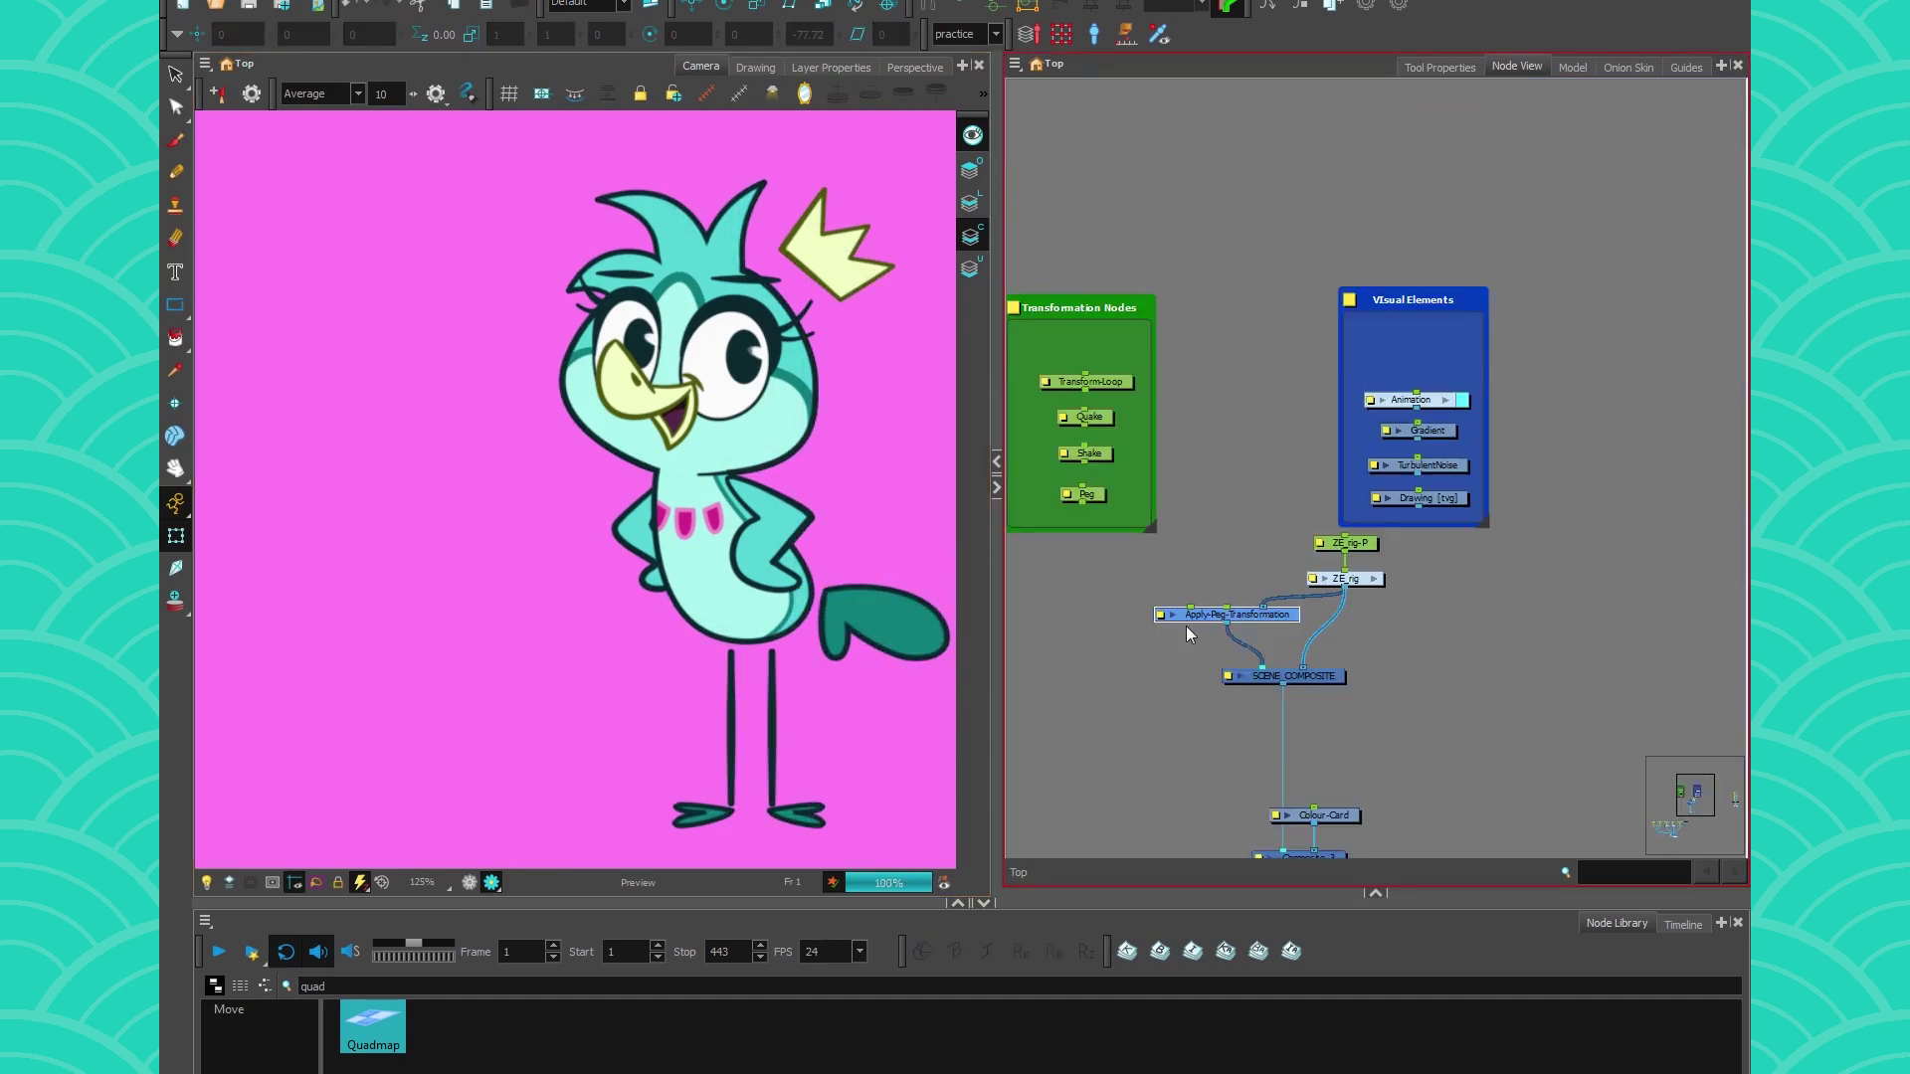
{"action": "left_click", "coordinate": [1097, 624]}
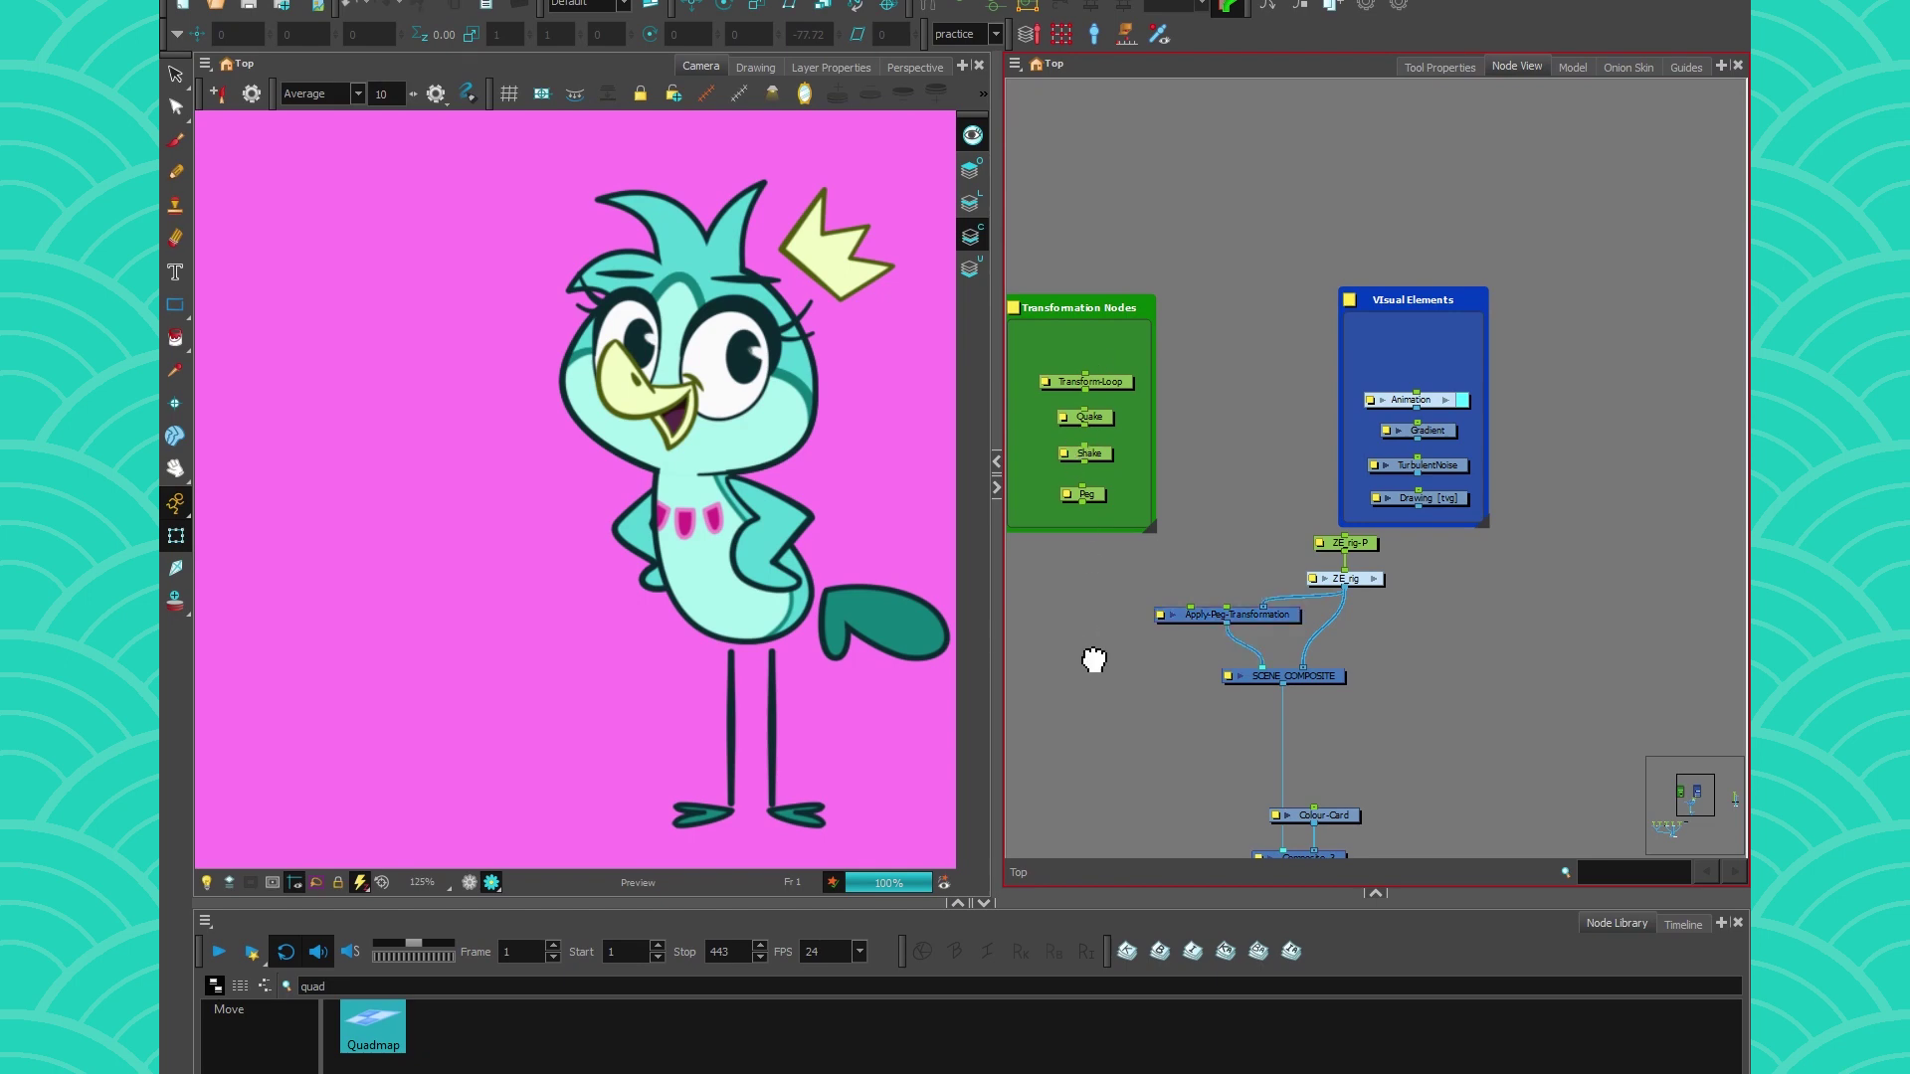
Add a Quadmap node above Apply-Peg-Transformation, connect it to the first peg input and display its control points on the camera view
{"action": "left_click_drag", "start_coordinate": [1091, 661], "coordinate": [1162, 619]}
{"action": "left_click_drag", "start_coordinate": [373, 1019], "coordinate": [1262, 535]}
{"action": "left_click", "coordinate": [701, 97]}
{"action": "left_click", "coordinate": [1281, 539]}
{"action": "scroll", "coordinate": [511, 667], "scroll_direction": "down", "scroll_amount": 6}
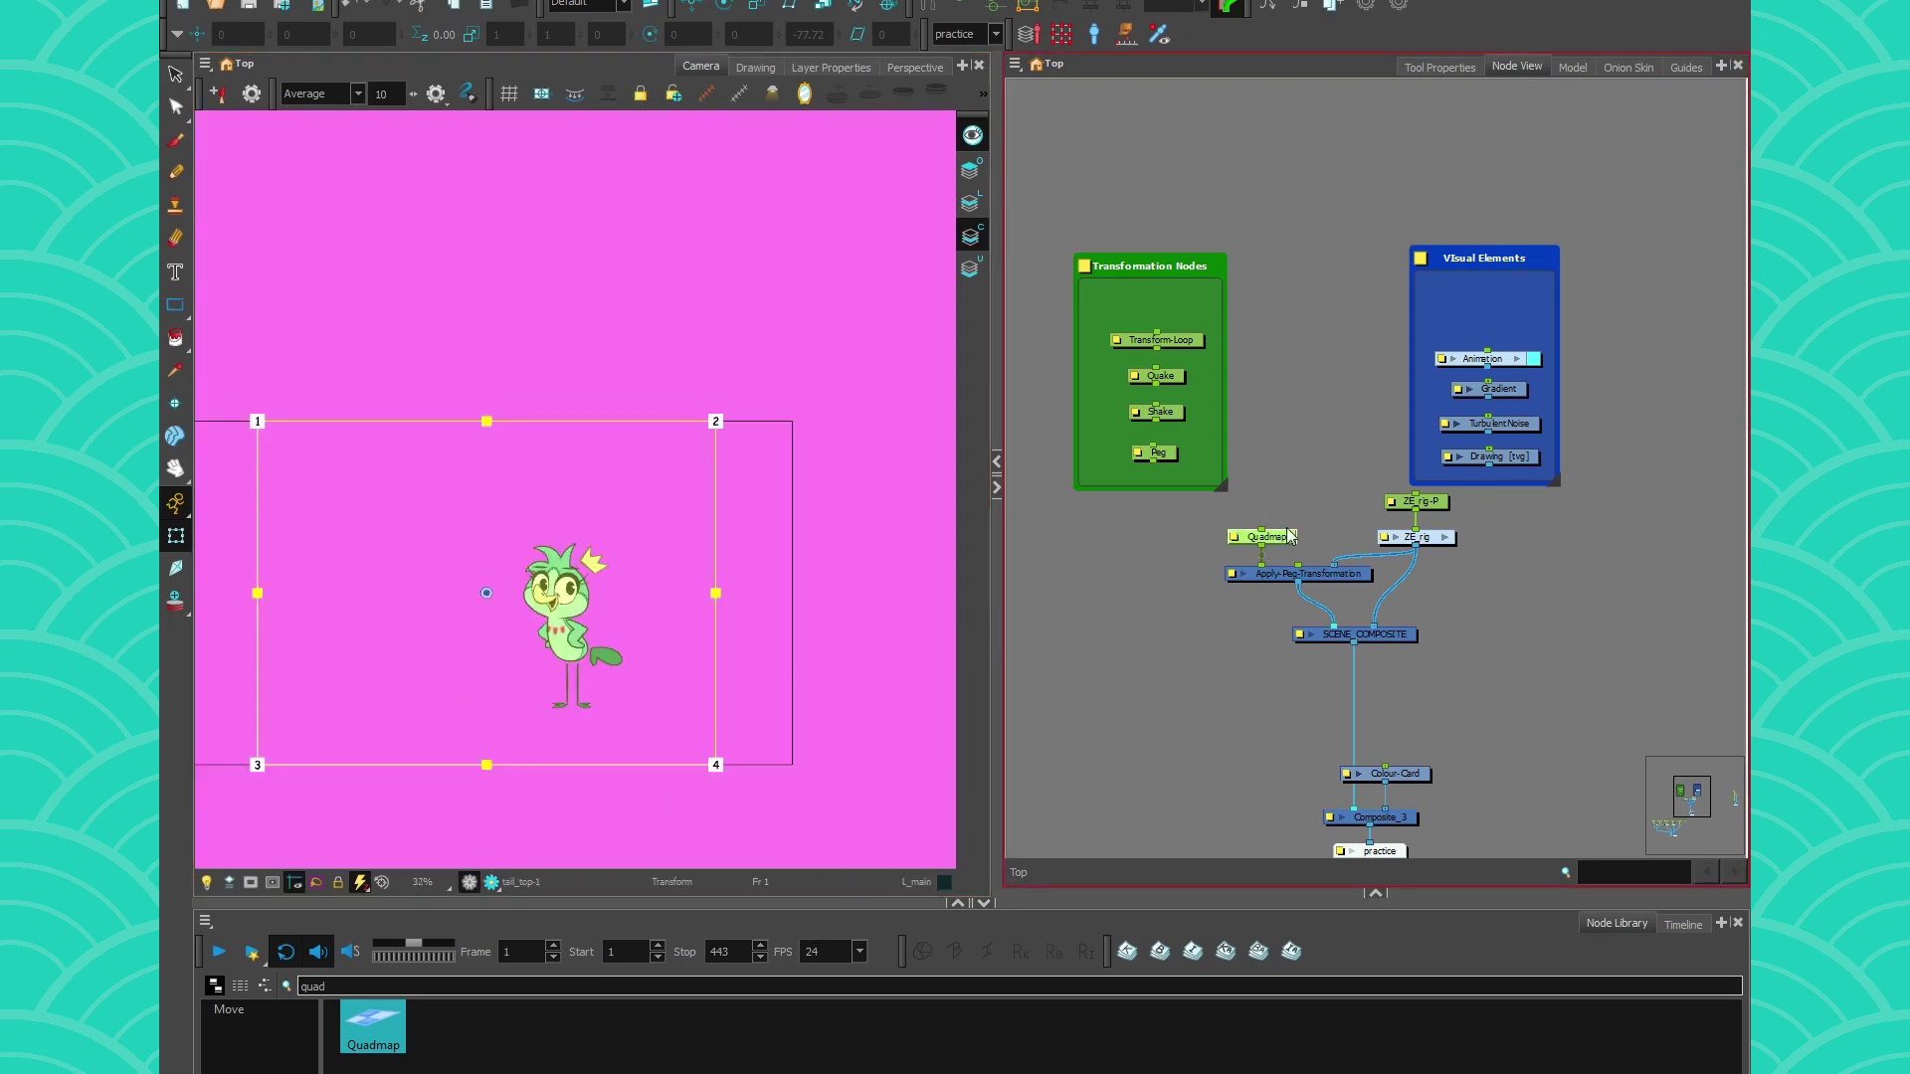
Flatten and skew the Quadmap so the bird copy lies on the ground, stretching left from the original's feet
{"action": "left_click_drag", "start_coordinate": [486, 420], "coordinate": [356, 600]}
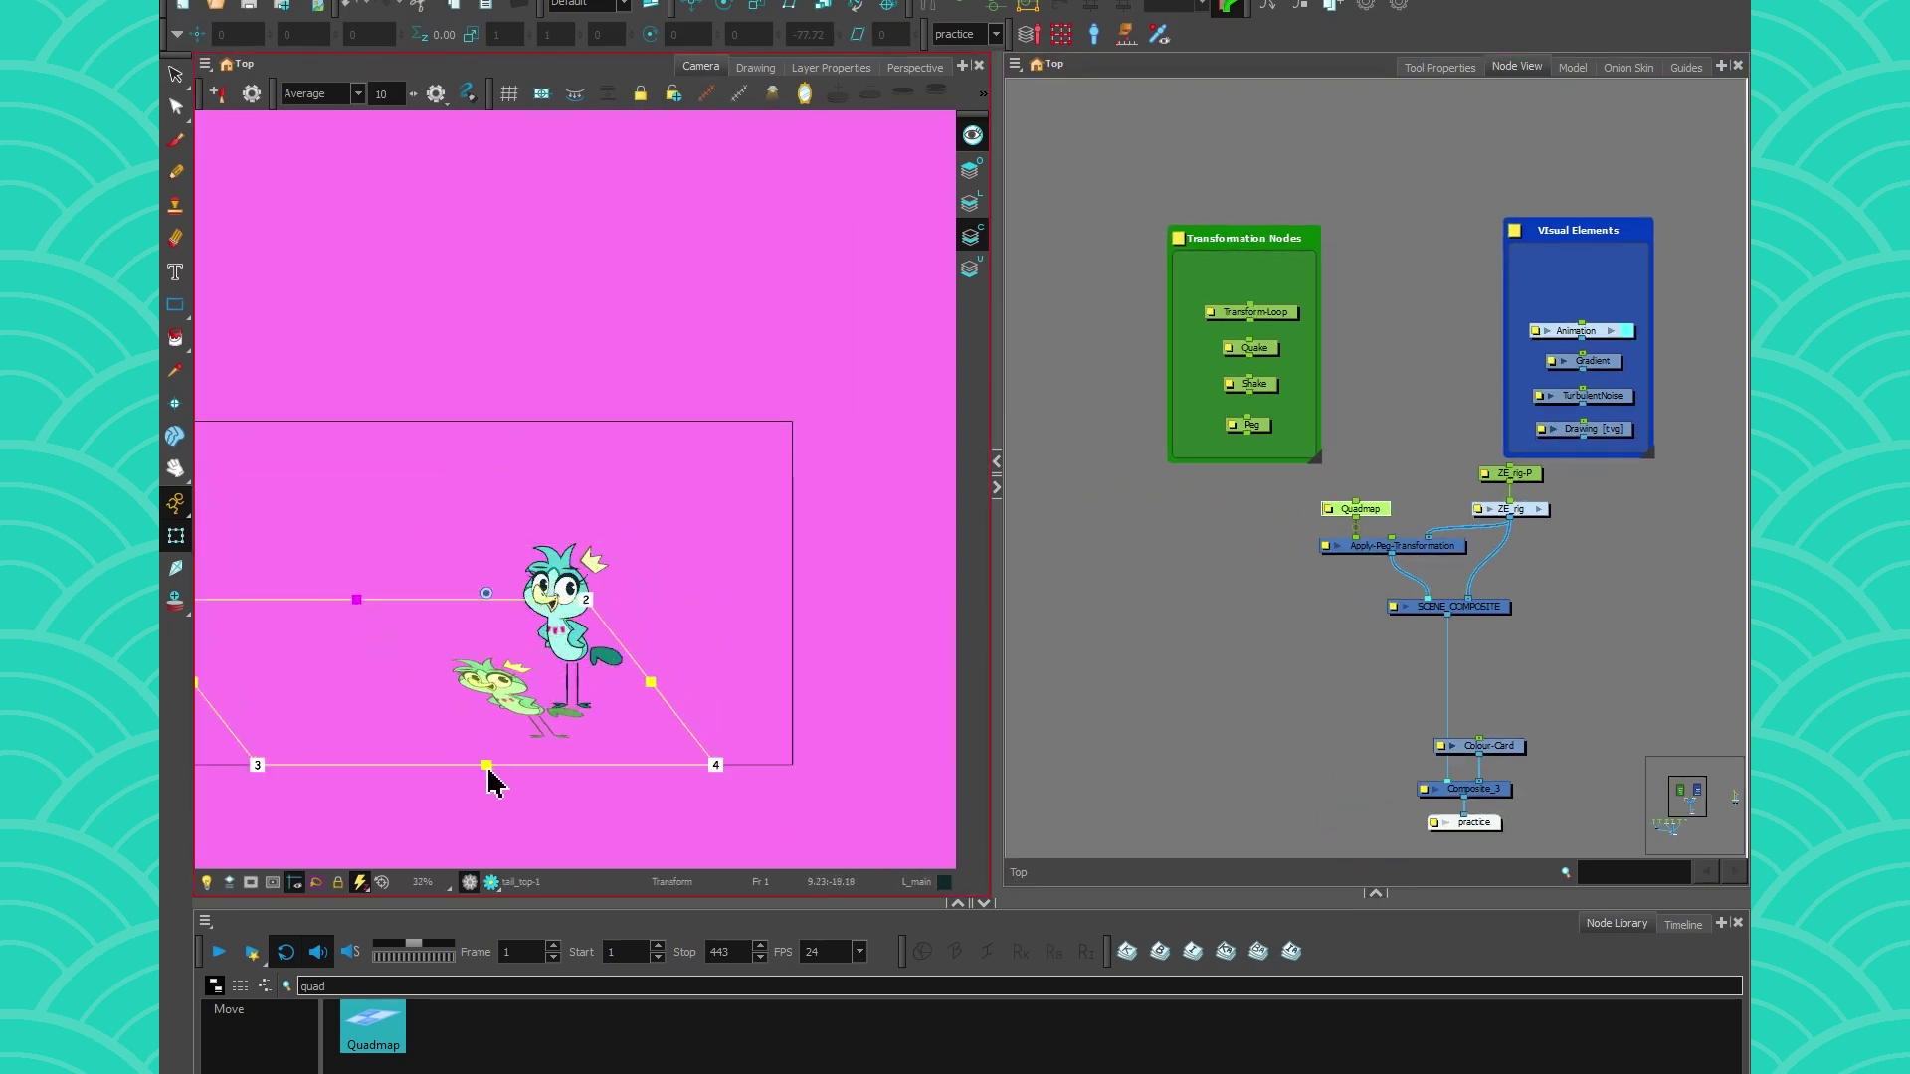
{"action": "left_click_drag", "start_coordinate": [495, 781], "coordinate": [511, 737]}
{"action": "left_click_drag", "start_coordinate": [358, 601], "coordinate": [332, 654]}
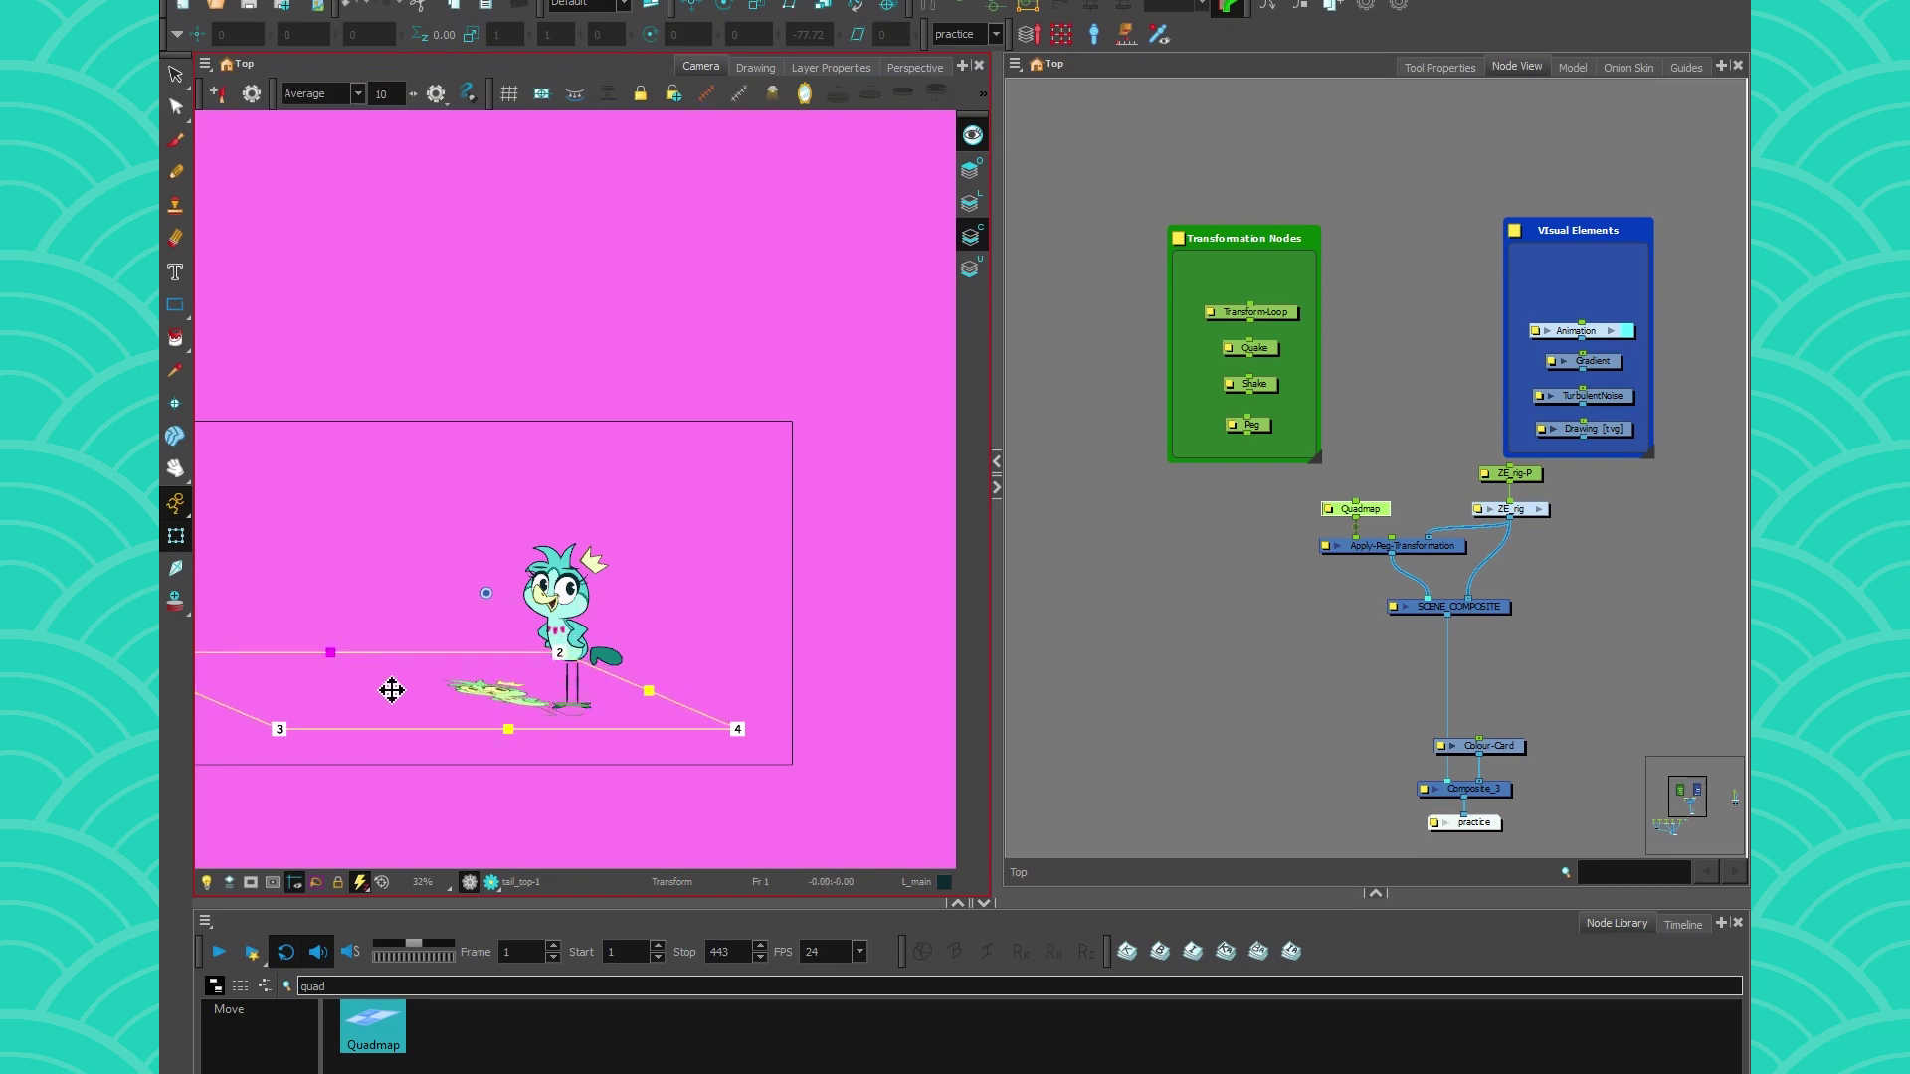
{"action": "left_click_drag", "start_coordinate": [513, 729], "coordinate": [510, 718]}
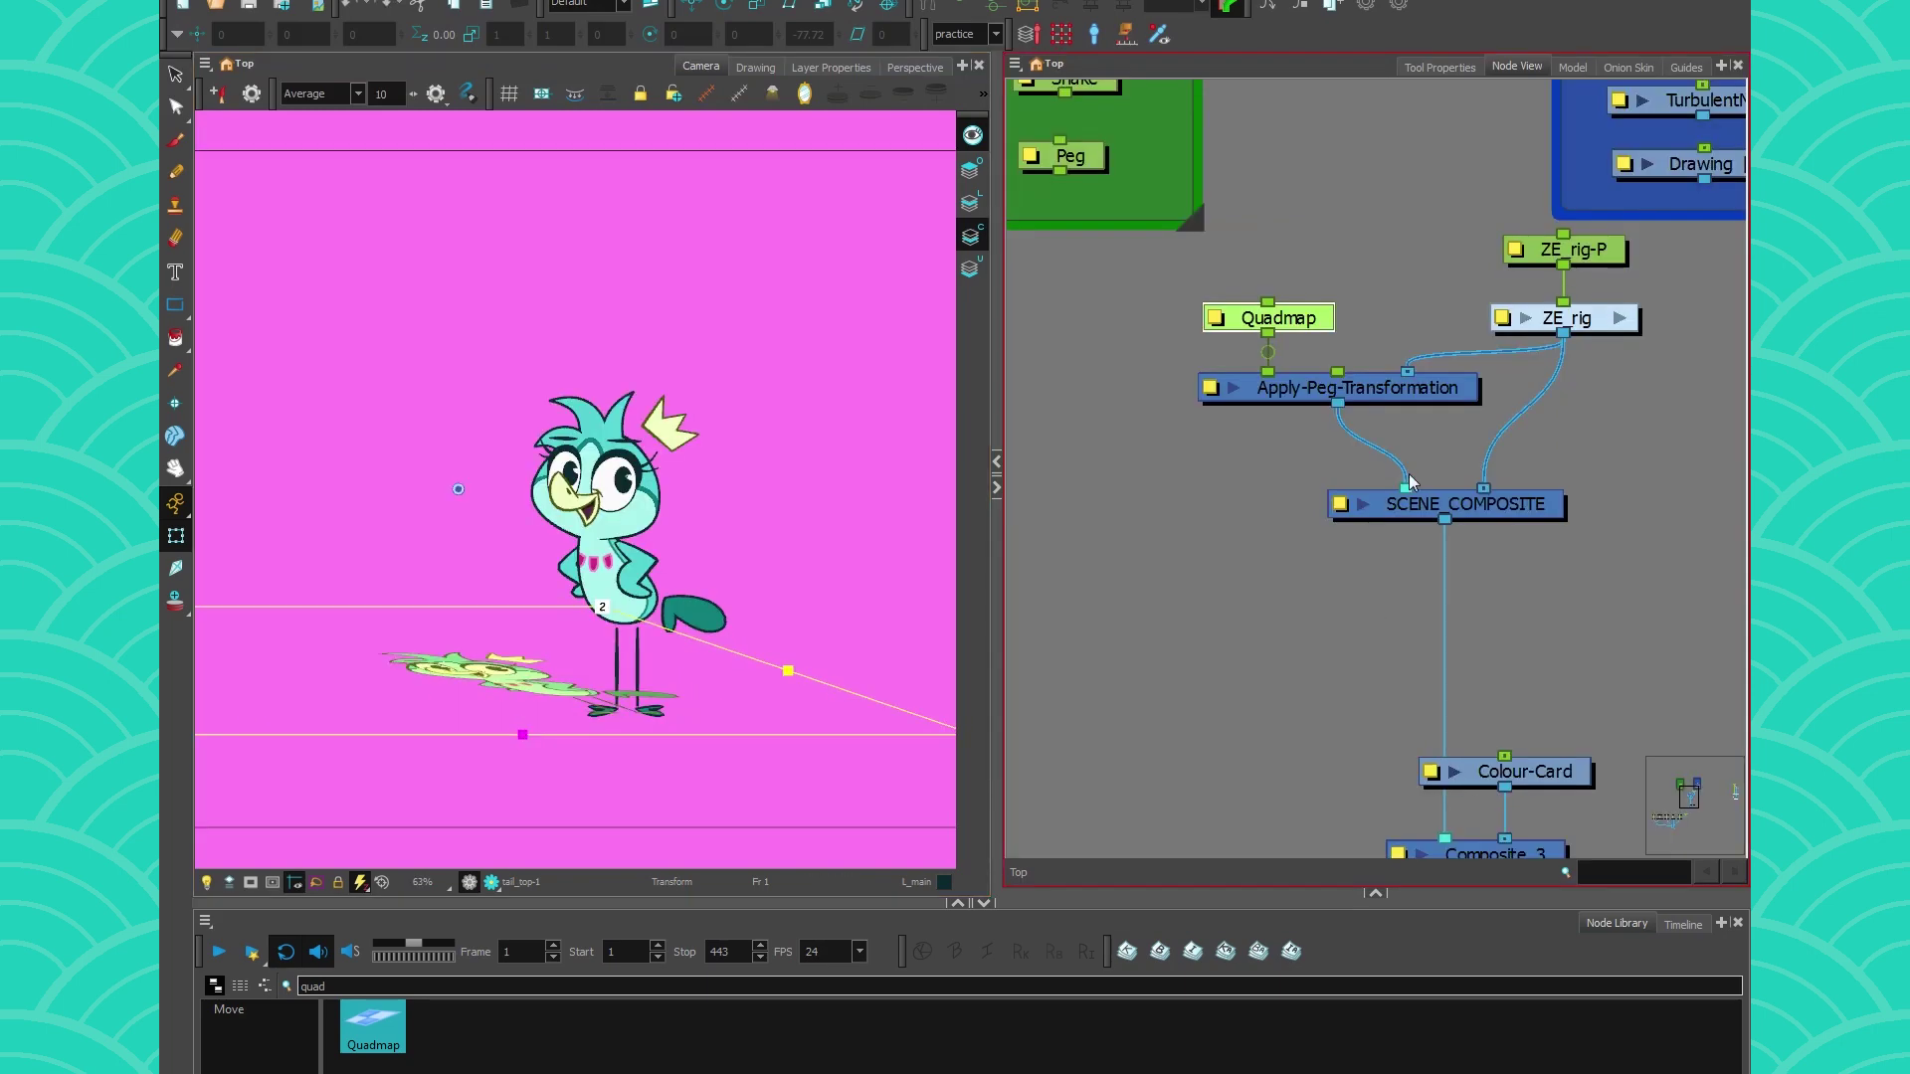
Reorder the SCENE_COMPOSITE inputs to put the flattened copy behind the rig, and move Quadmap and Apply-Peg-Transformation right of ZE_rig
{"action": "left_click_drag", "start_coordinate": [1411, 482], "coordinate": [1515, 487]}
{"action": "left_click_drag", "start_coordinate": [1244, 285], "coordinate": [1367, 396]}
{"action": "left_click_drag", "start_coordinate": [1367, 391], "coordinate": [1741, 425]}
{"action": "left_click_drag", "start_coordinate": [1741, 425], "coordinate": [1630, 431]}
Search the node library for "sha" and insert a Shadow node between Apply-Peg-Transformation and SCENE_COMPOSITE
{"action": "left_click", "coordinate": [1447, 986]}
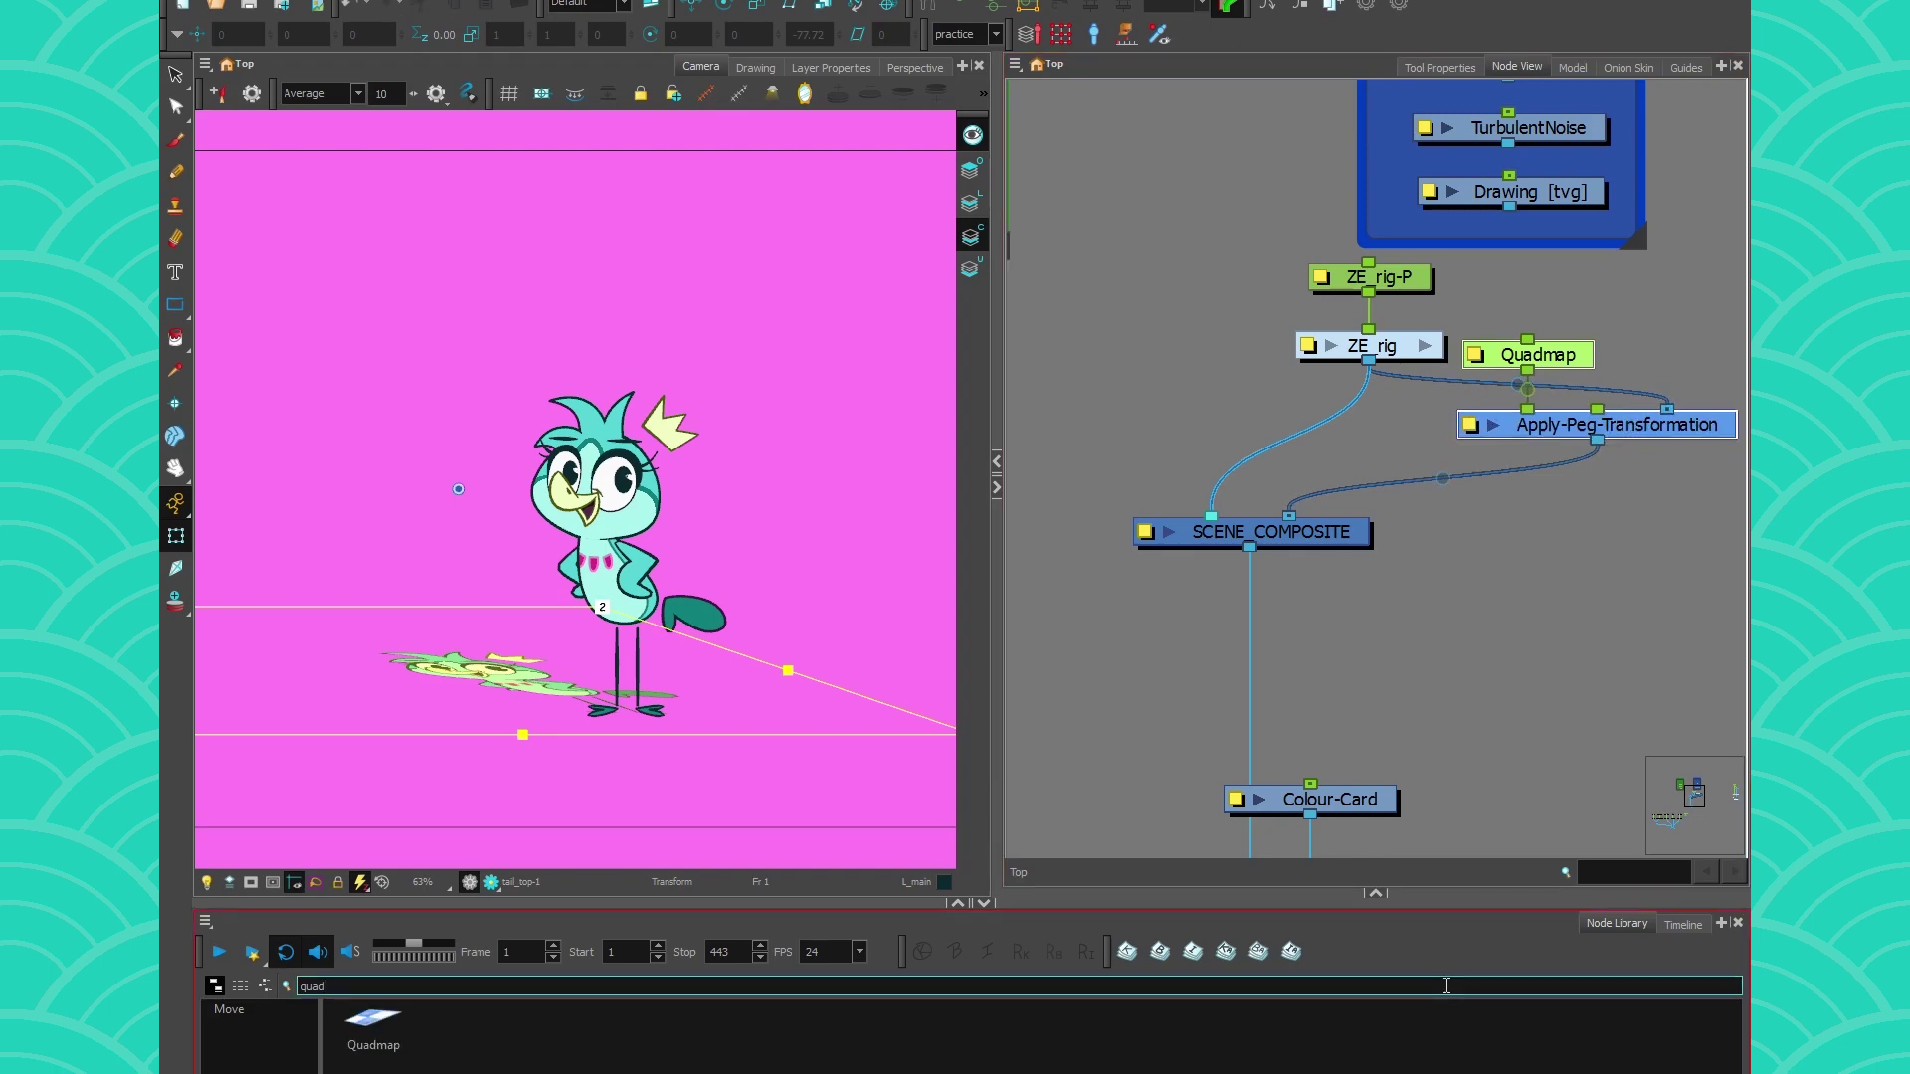
{"action": "key", "text": "BackSpace"}
{"action": "key", "text": "BackSpace"}
{"action": "key", "text": "BackSpace"}
{"action": "key", "text": "BackSpace"}
{"action": "type", "text": "sha"}
{"action": "left_click_drag", "start_coordinate": [572, 1020], "coordinate": [1432, 502]}
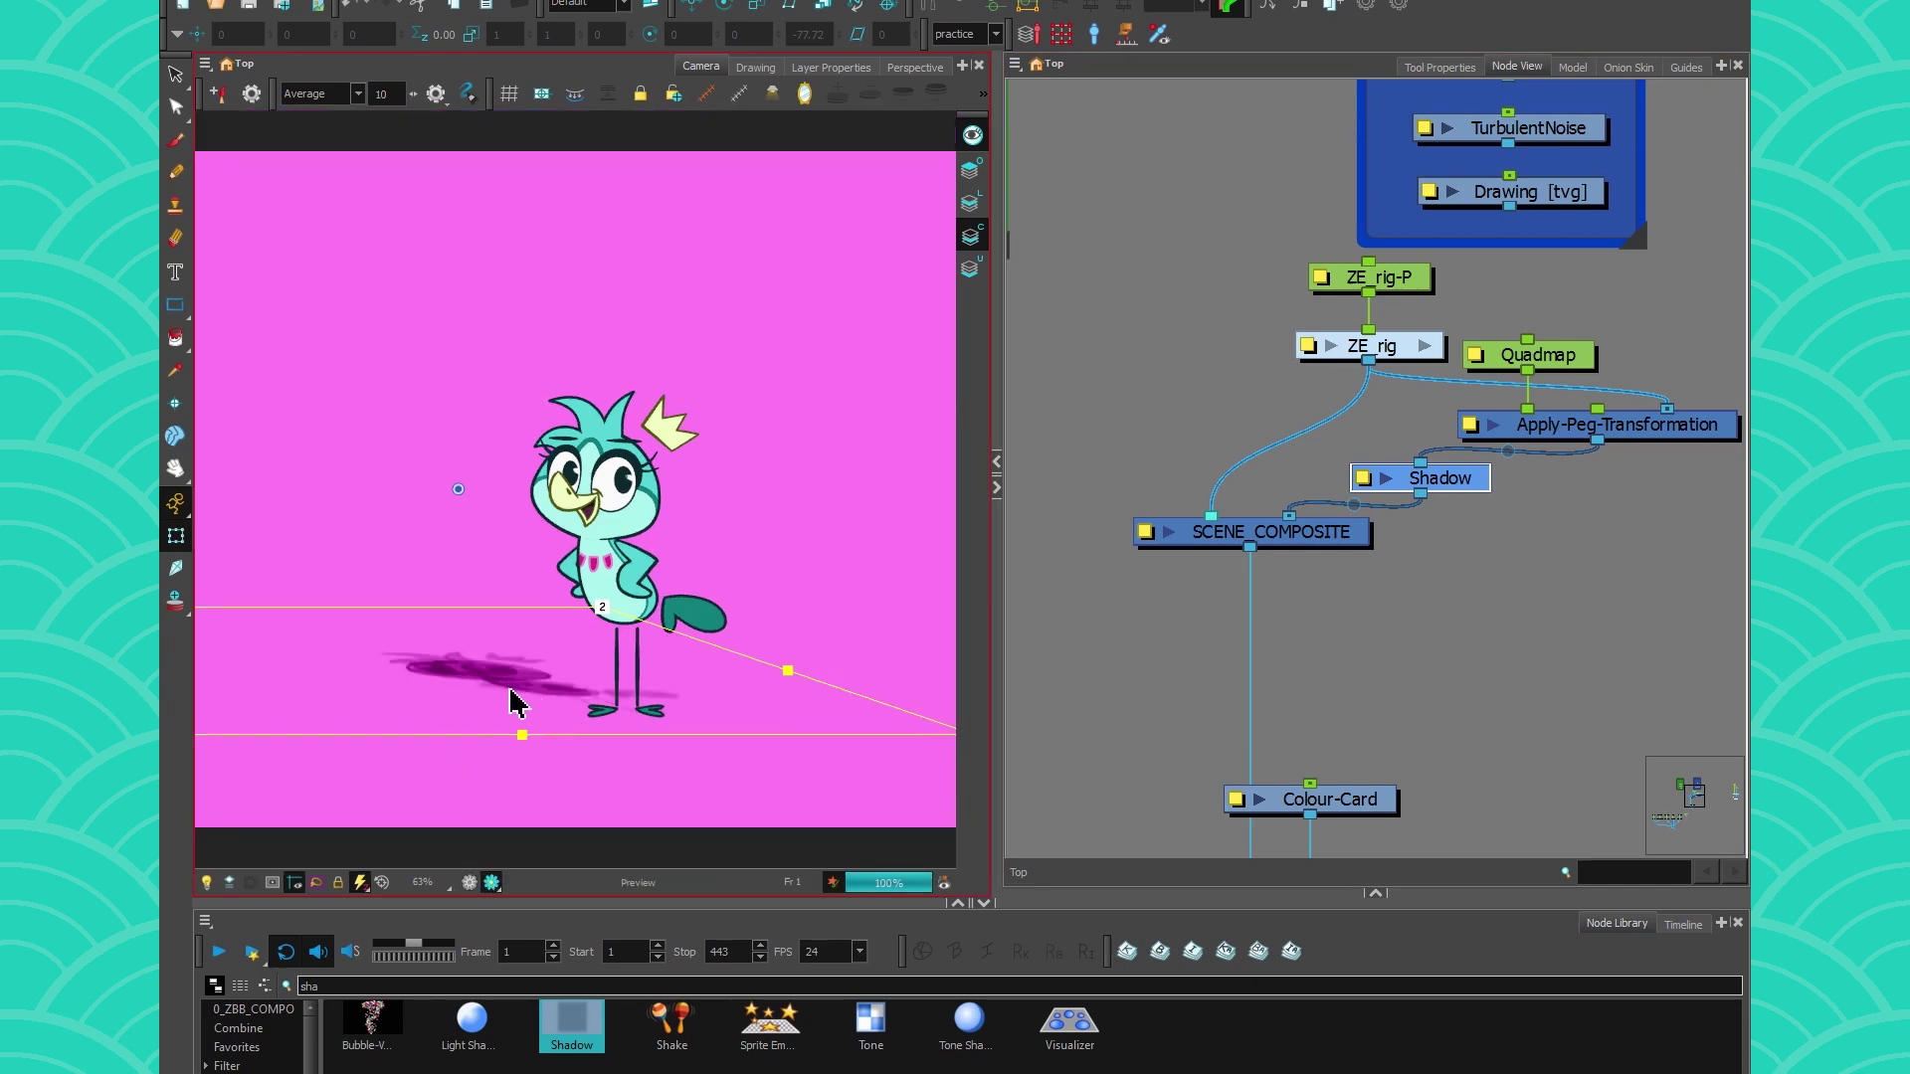
Move ZE_rig with its peg up and to the left, and raise the Quadmap node to space out the network
{"action": "key", "text": "2"}
{"action": "left_click_drag", "start_coordinate": [1396, 352], "coordinate": [1250, 296]}
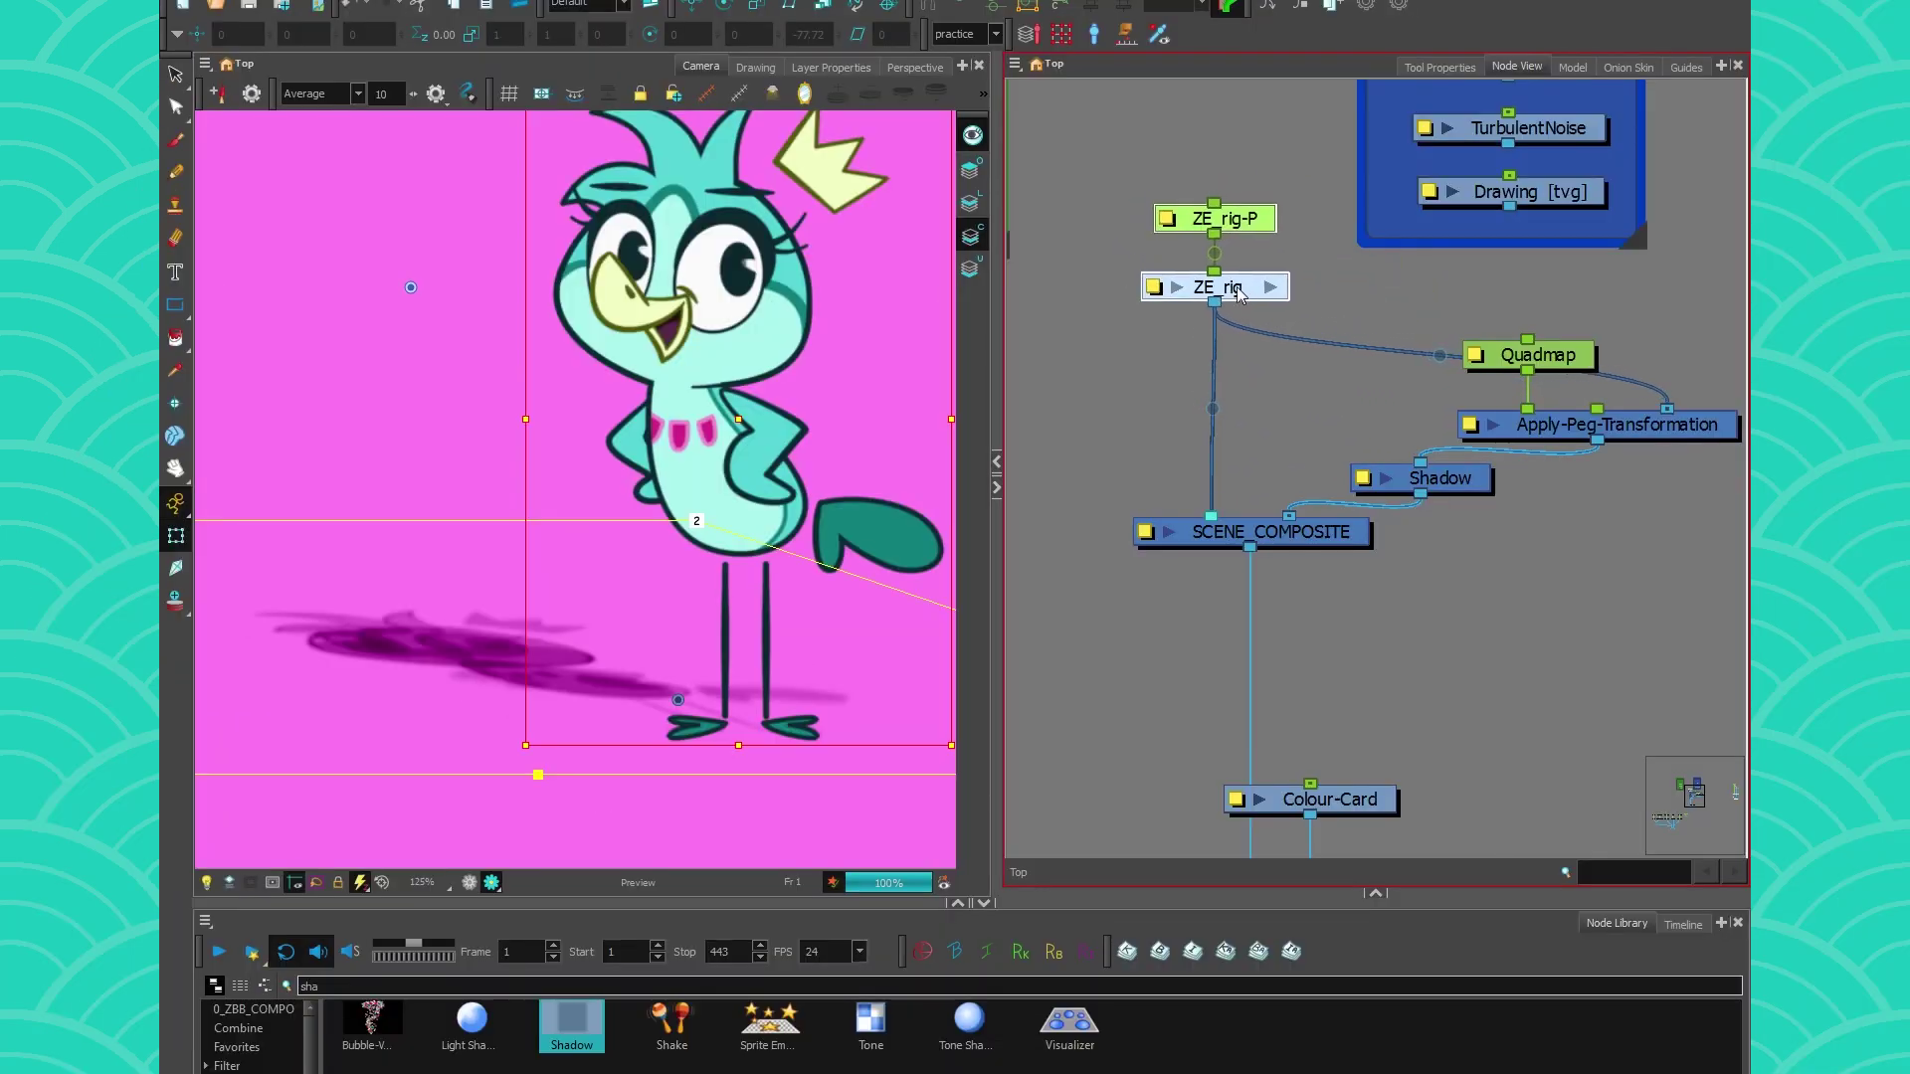
{"action": "left_click_drag", "start_coordinate": [1560, 355], "coordinate": [1557, 316]}
{"action": "left_click", "coordinate": [1353, 401]}
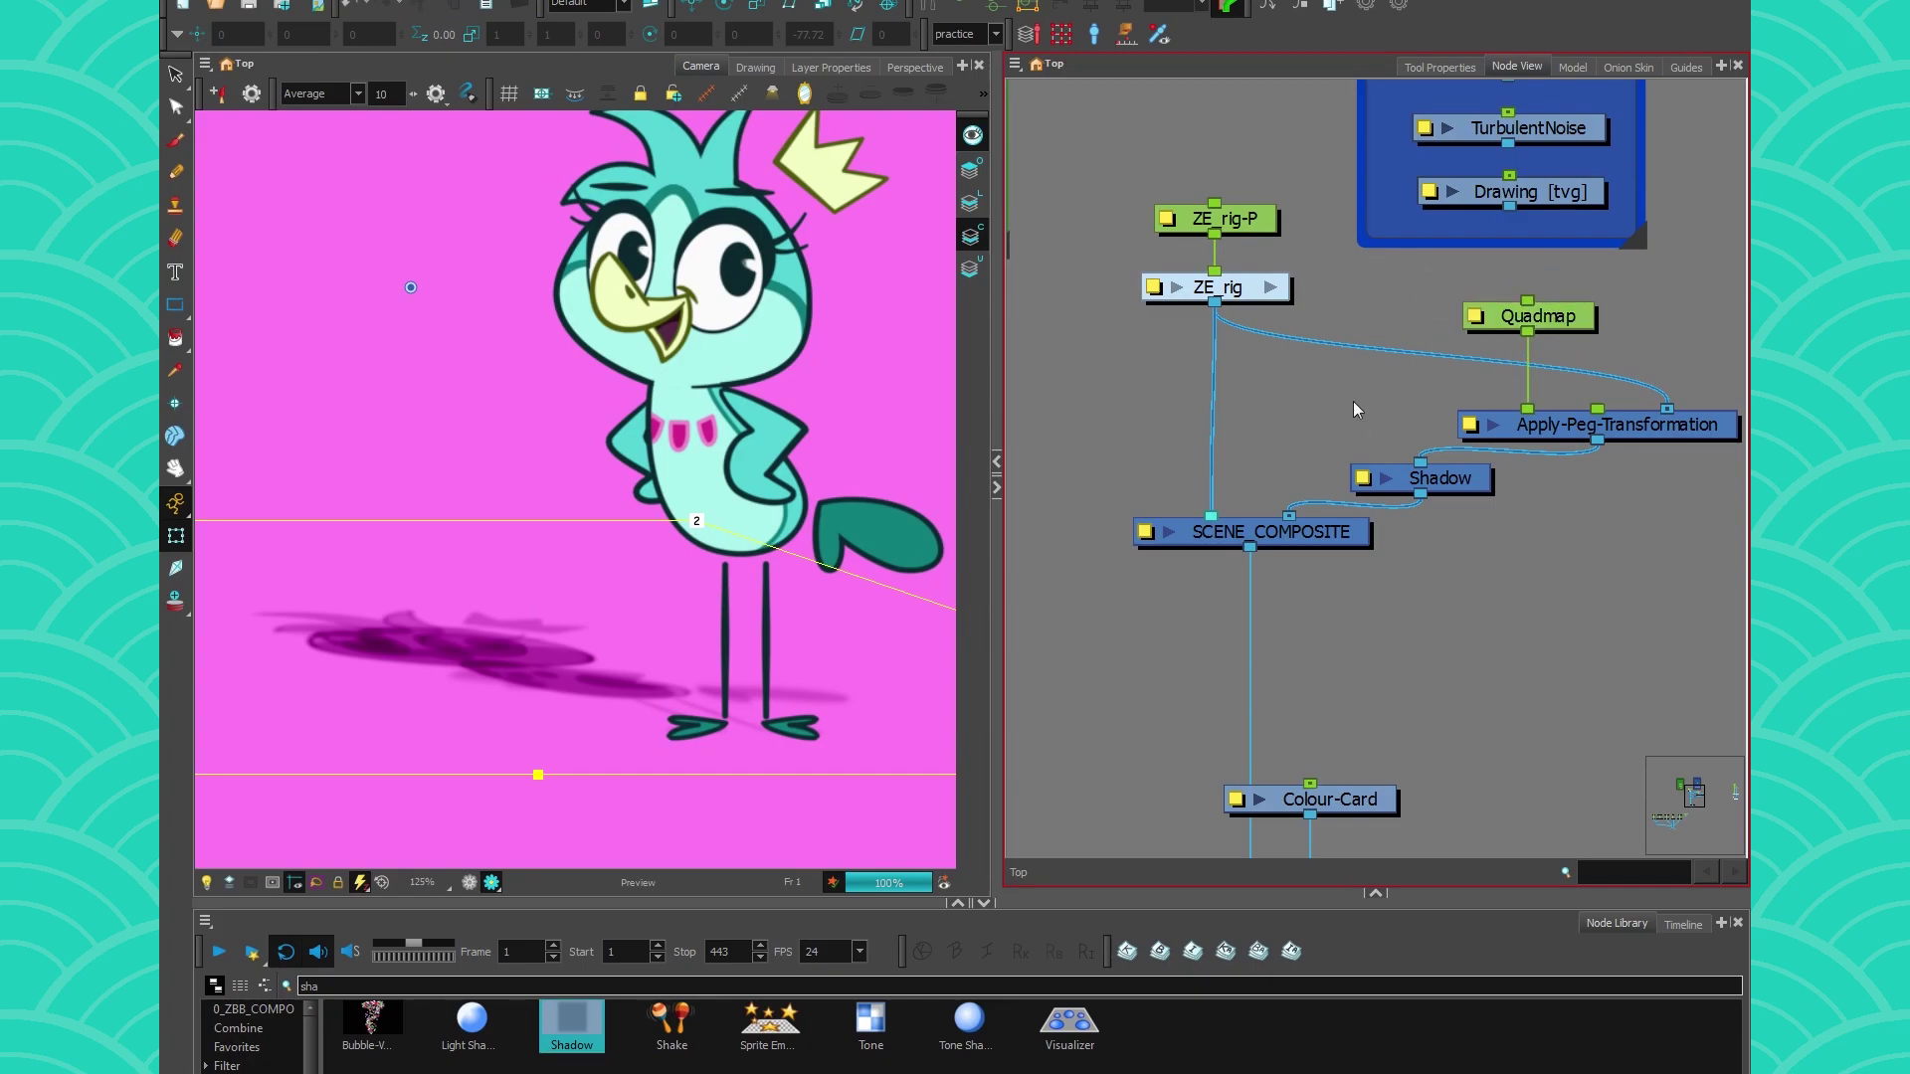
Create a Composite node and insert it between ZE_rig and the image input of Apply-Peg-Transformation
{"action": "left_click_drag", "start_coordinate": [1346, 431], "coordinate": [1299, 452]}
{"action": "key", "text": "ctrl+h"}
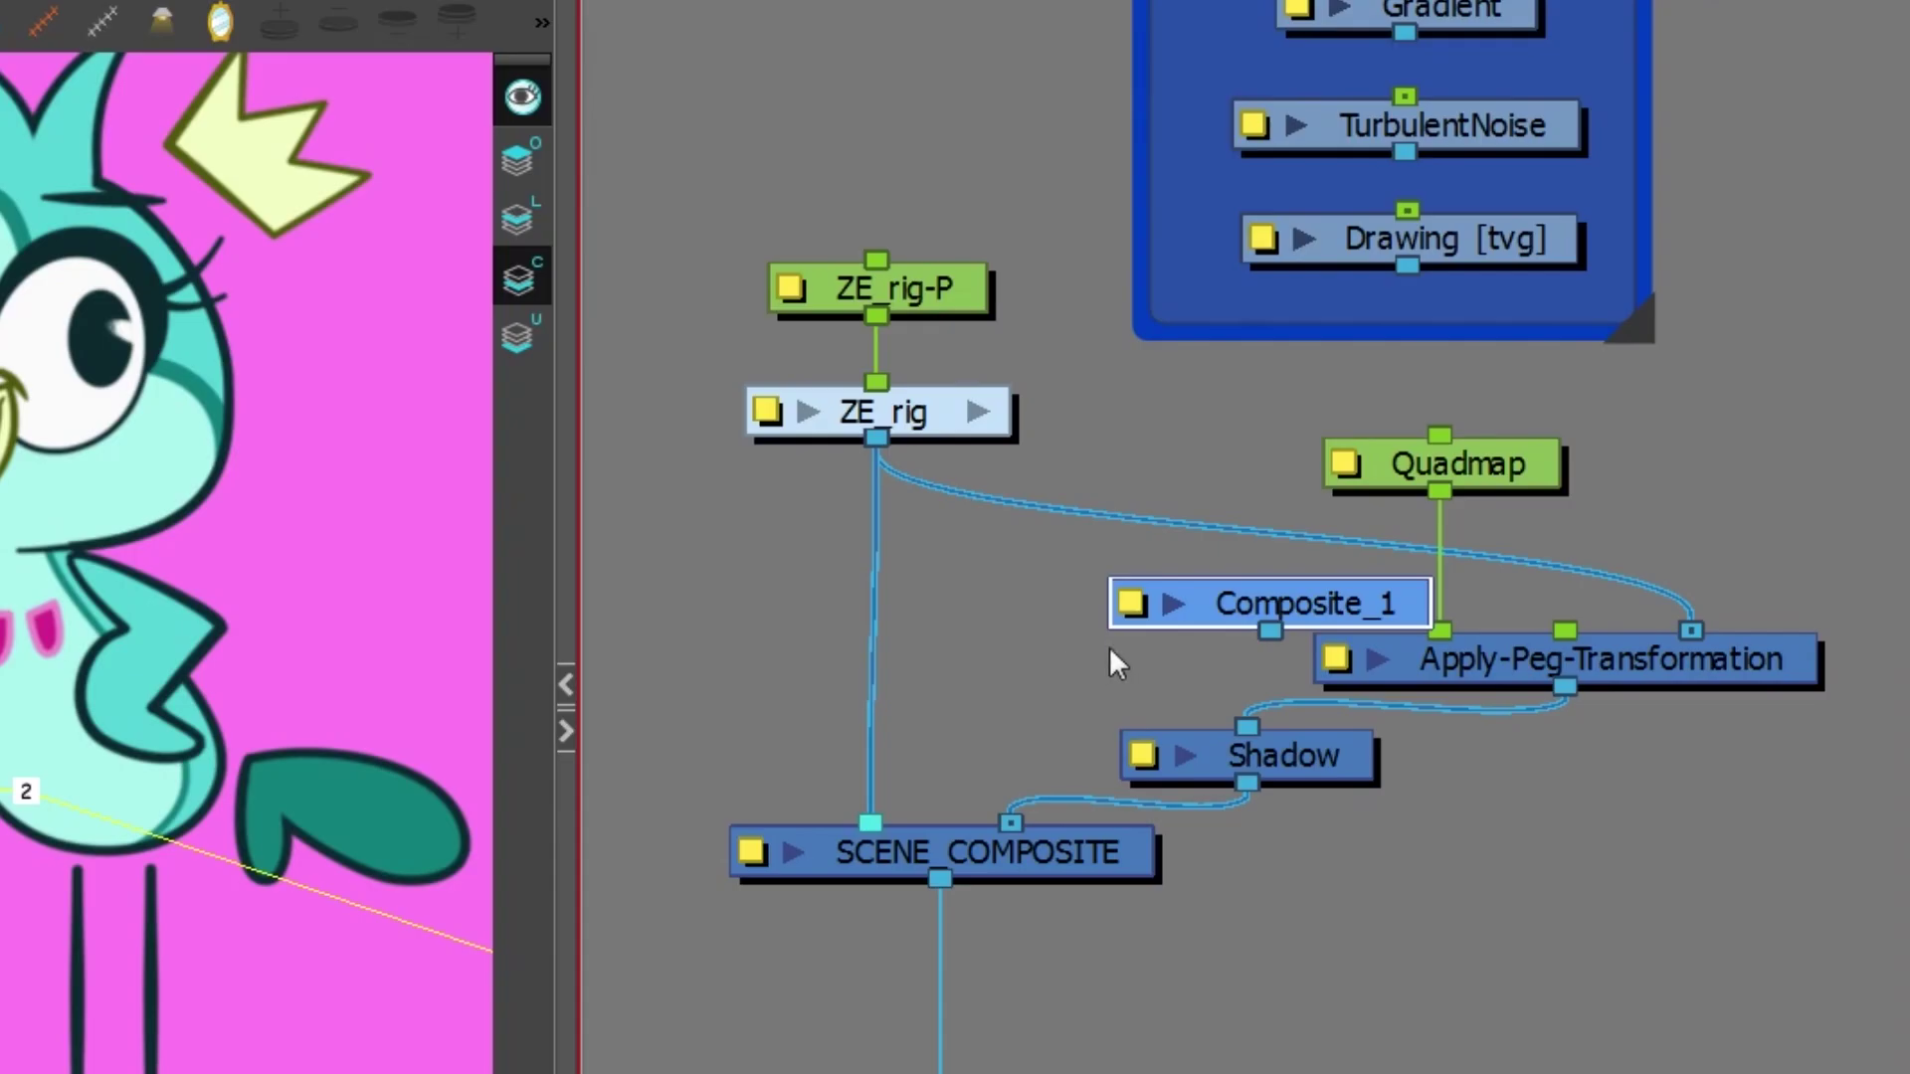
{"action": "left_click_drag", "start_coordinate": [1308, 589], "coordinate": [1718, 527]}
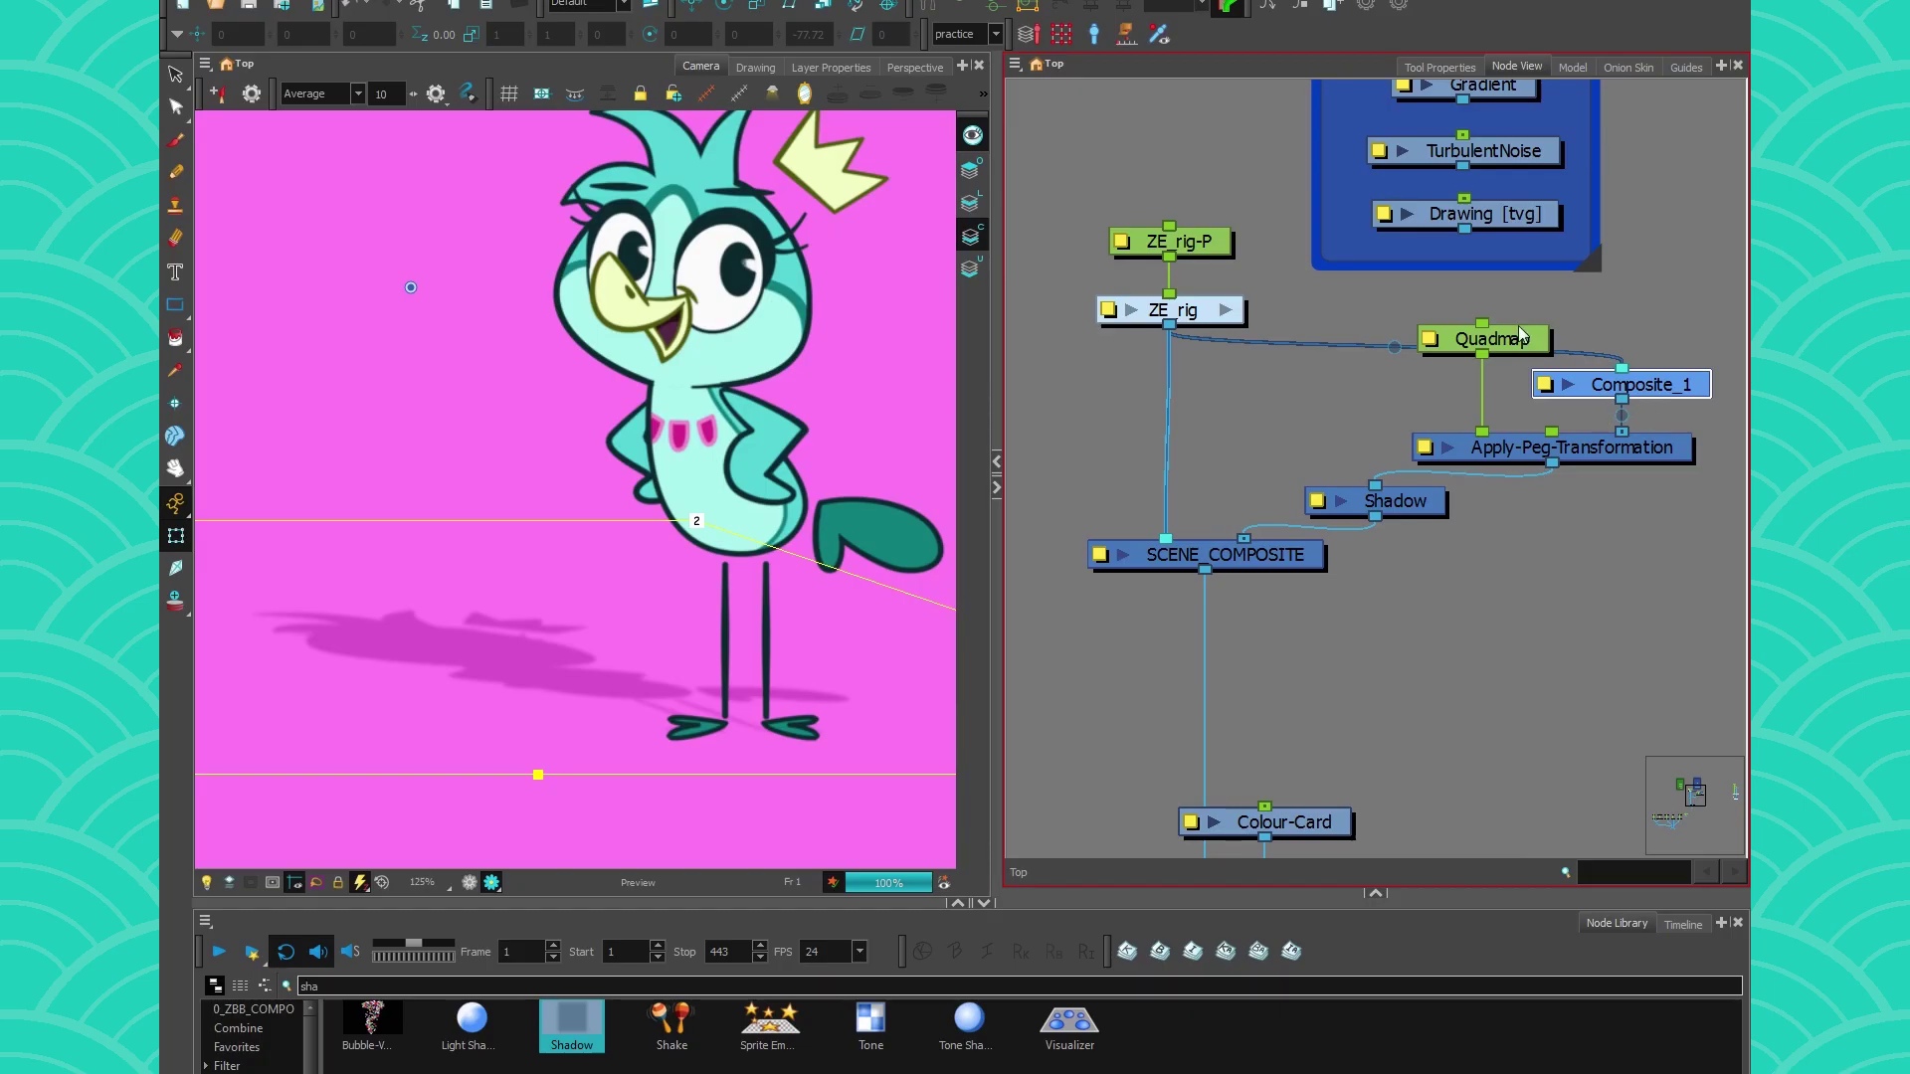
Tidy the network by raising Quadmap, lowering SCENE_COMPOSITE and placing Shadow directly beneath Apply-Peg-Transformation
{"action": "left_click_drag", "start_coordinate": [1506, 455], "coordinate": [1507, 401]}
{"action": "left_click", "coordinate": [1197, 577]}
{"action": "left_click_drag", "start_coordinate": [1293, 555], "coordinate": [1297, 637]}
{"action": "left_click_drag", "start_coordinate": [1433, 512], "coordinate": [1611, 560]}
{"action": "left_click", "coordinate": [1448, 487]}
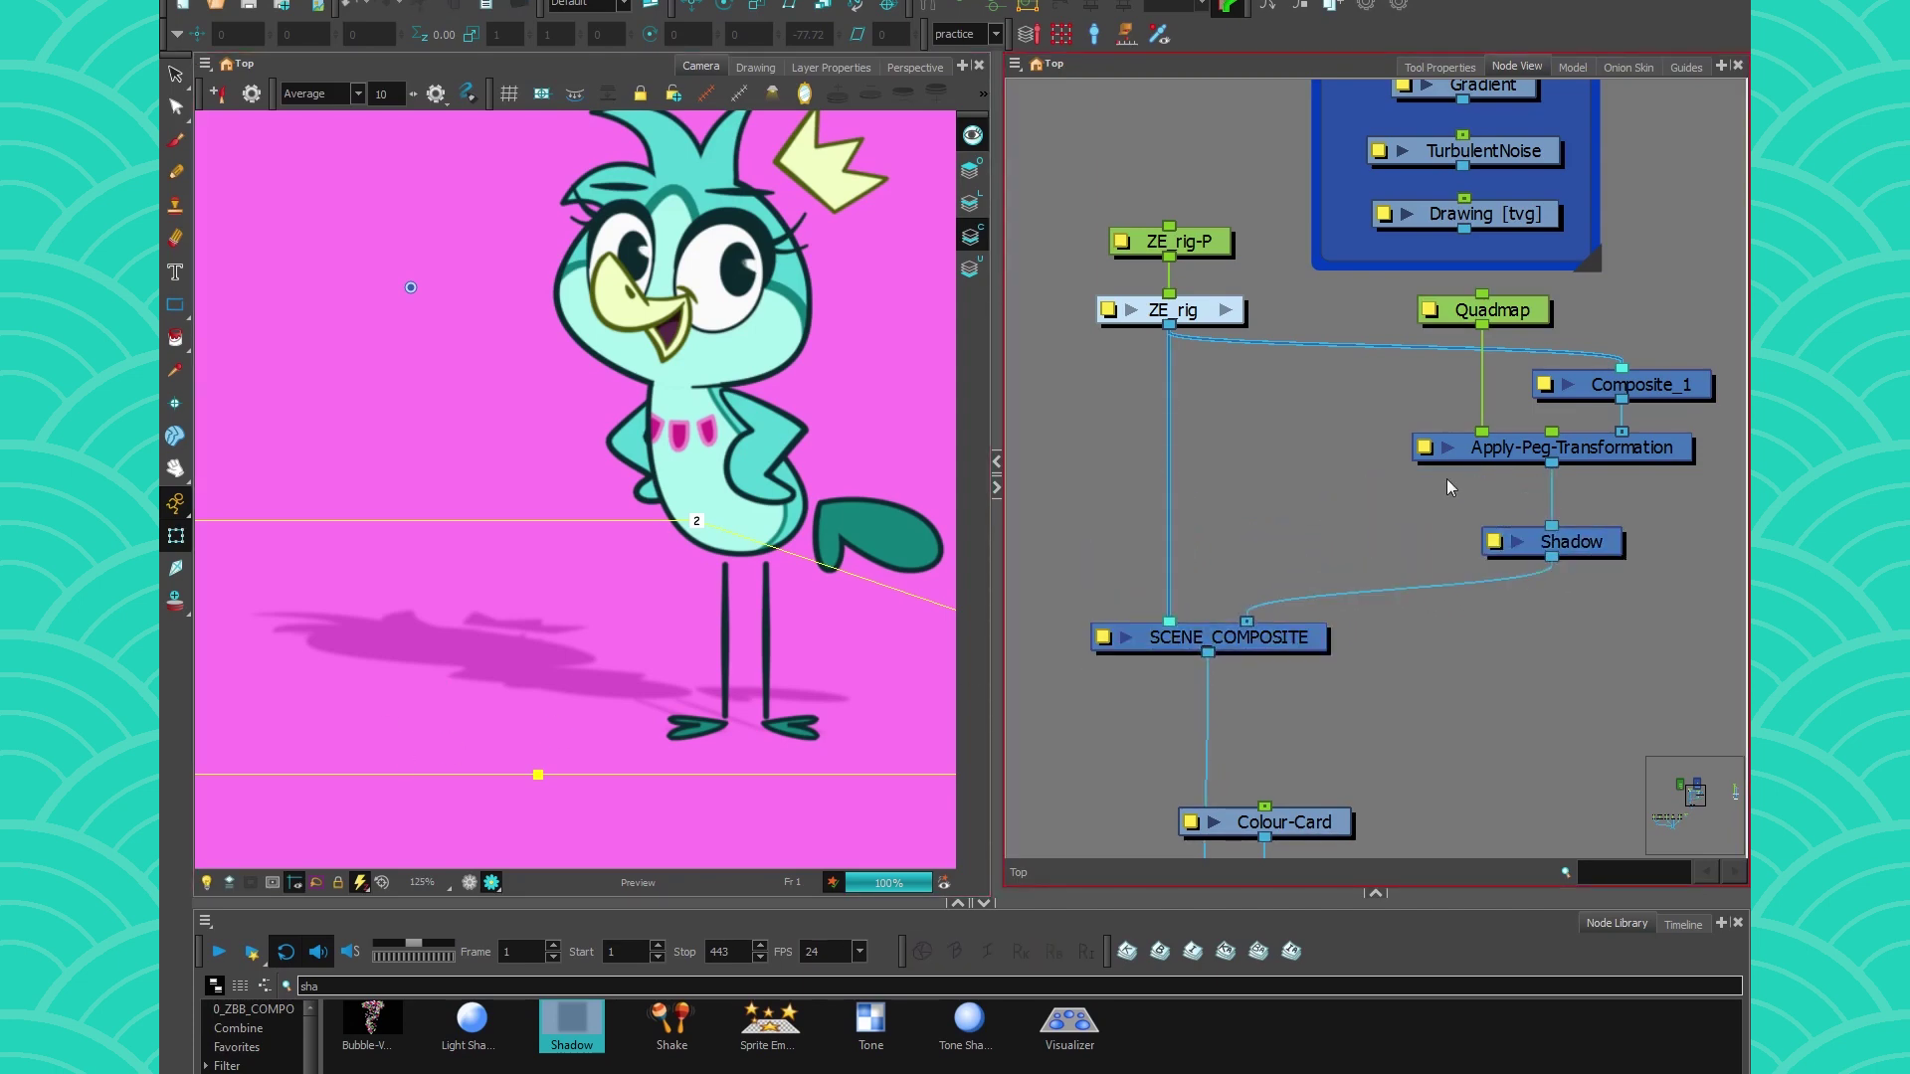
Replace the rig by moving the Drawing node out of the Visual Elements group and connecting it to SCENE_COMPOSITE and Composite_1
{"action": "scroll", "coordinate": [508, 709], "scroll_direction": "down", "scroll_amount": 2}
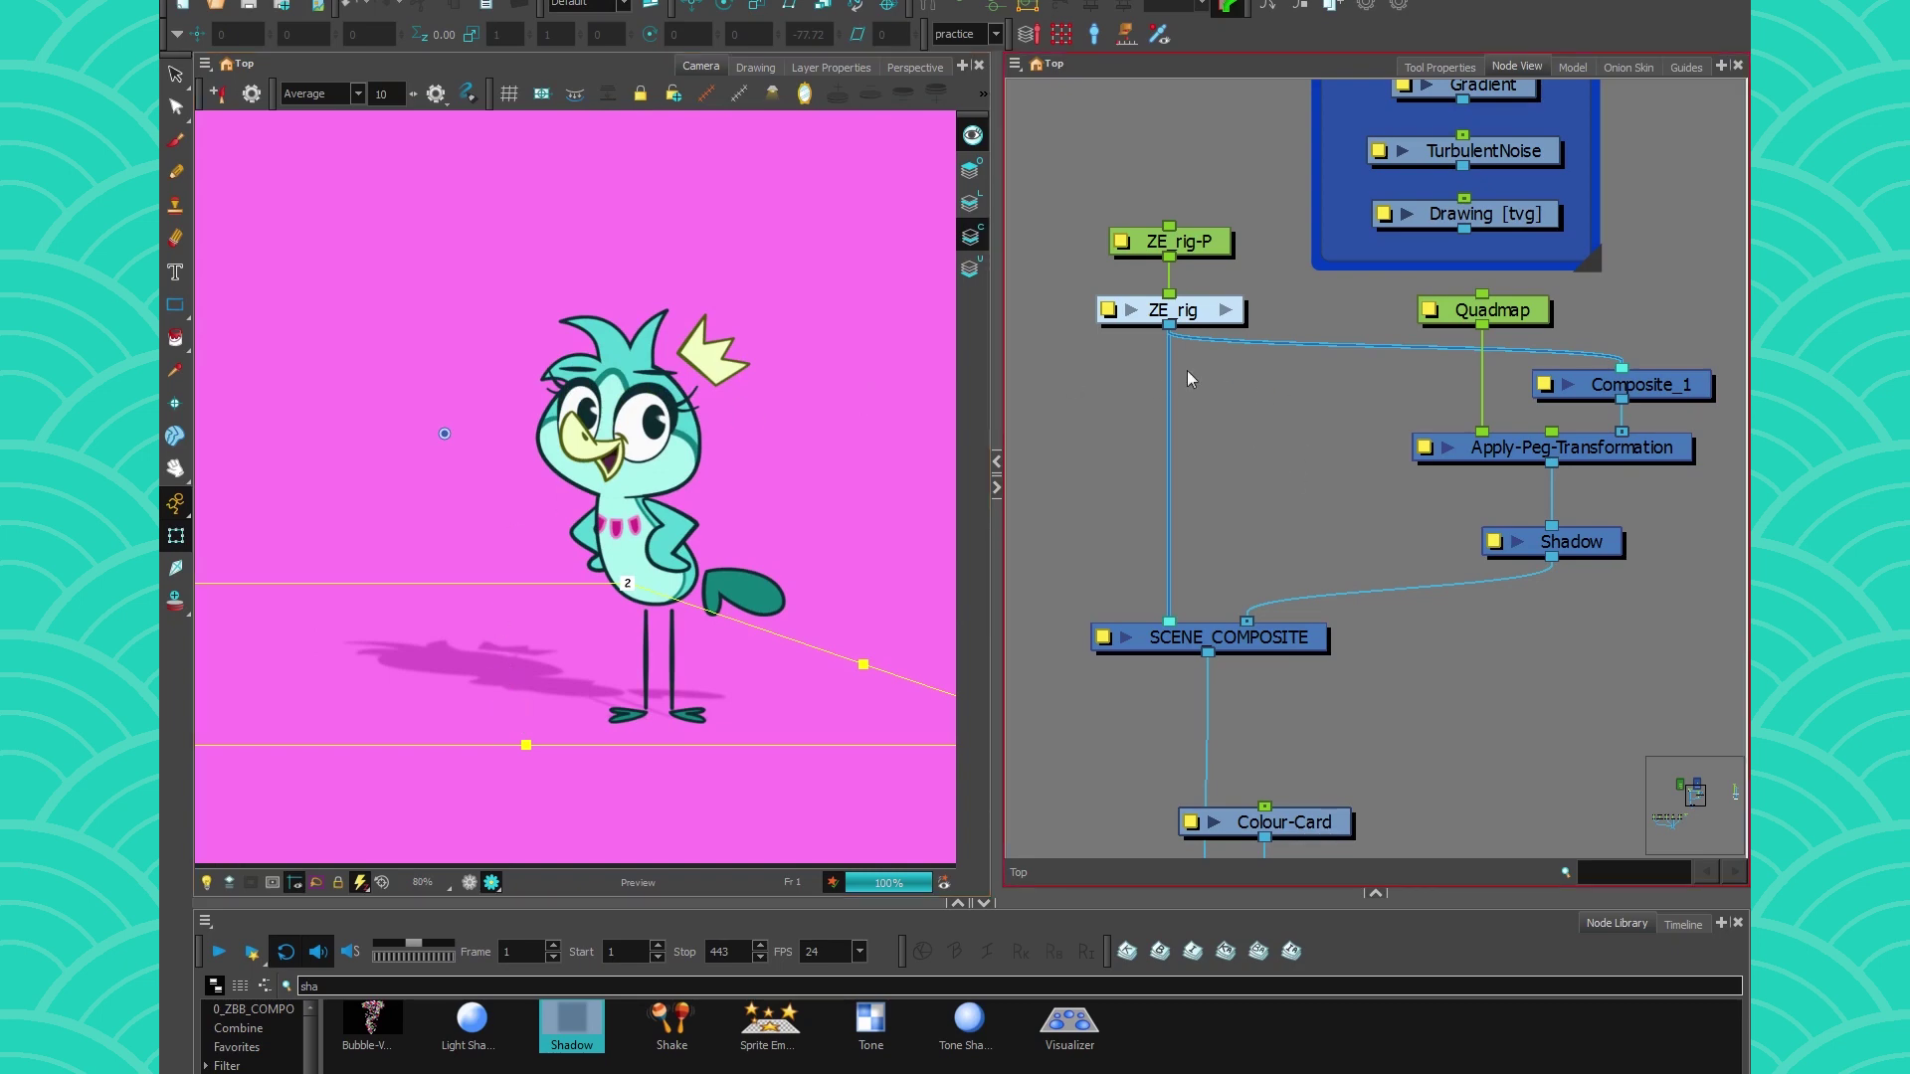
{"action": "scroll", "coordinate": [1160, 360], "scroll_direction": "down", "scroll_amount": 1}
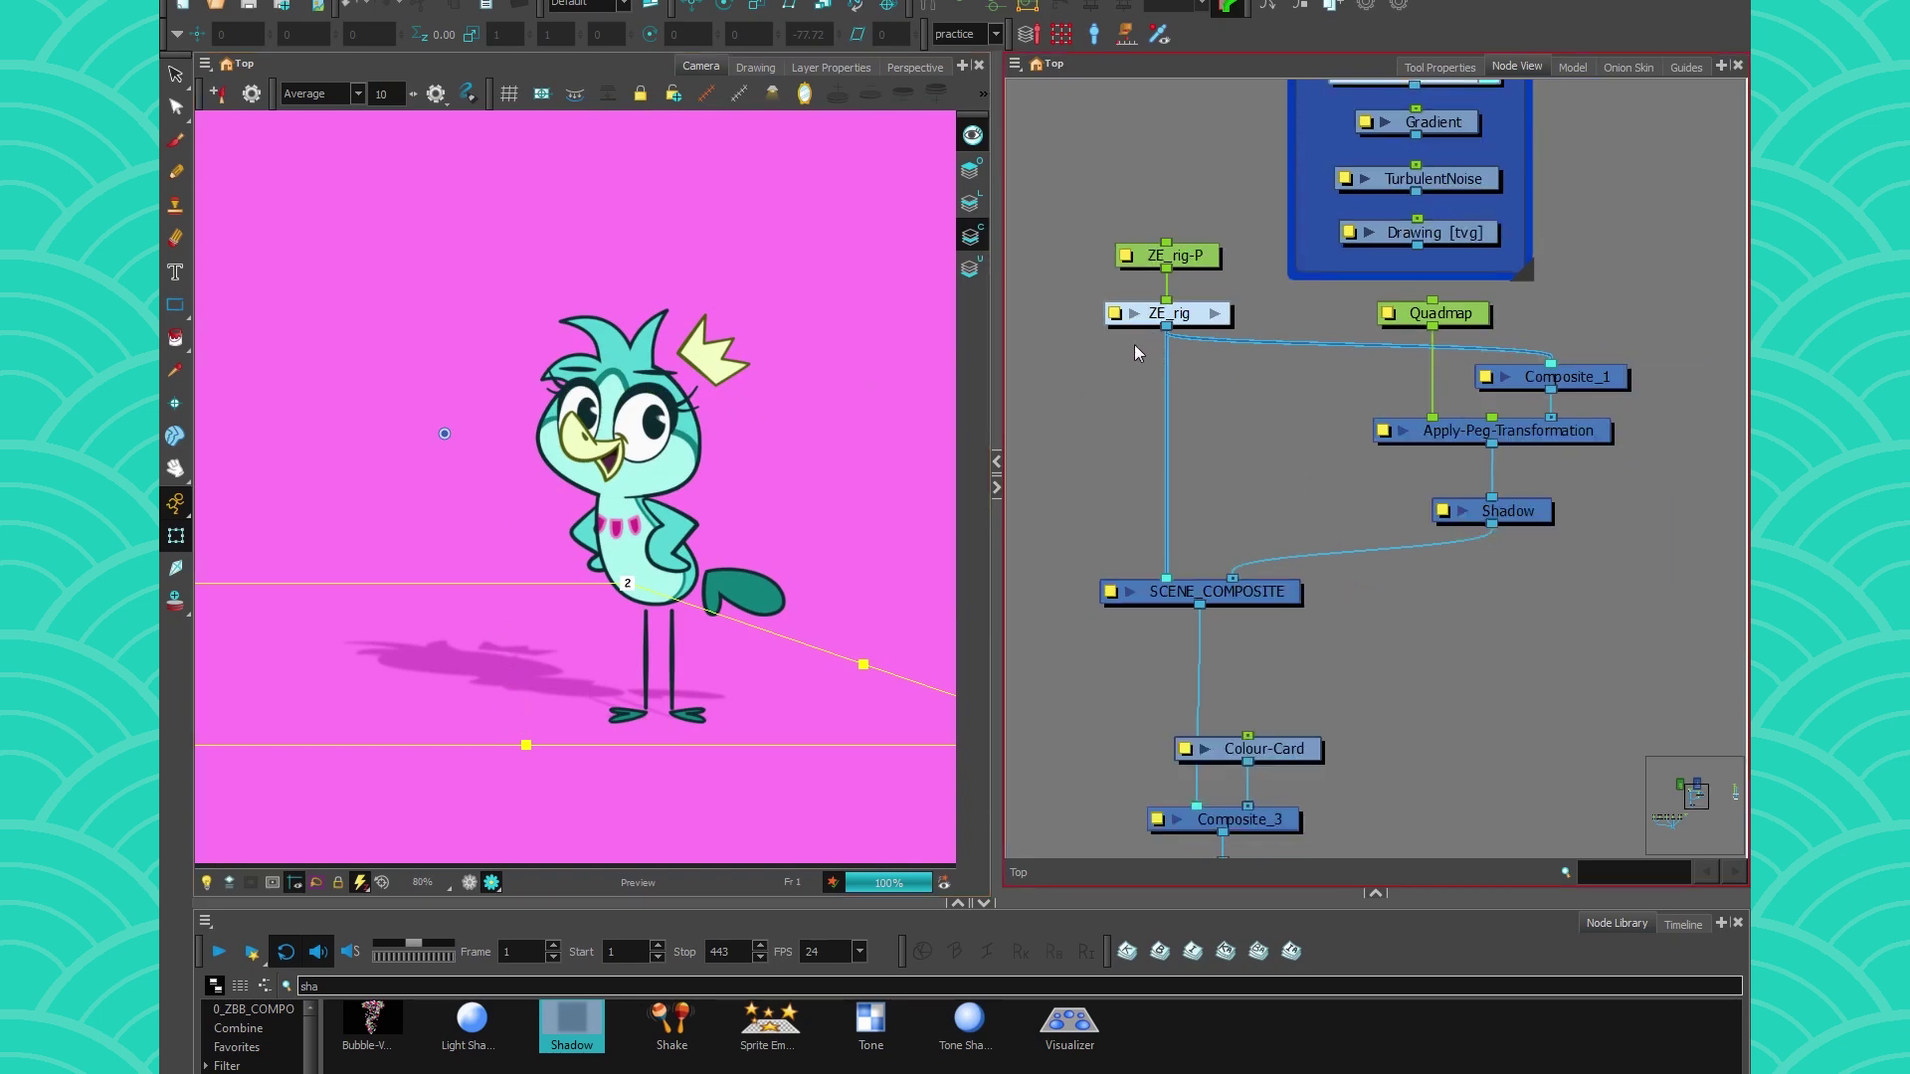
{"action": "left_click_drag", "start_coordinate": [1146, 375], "coordinate": [1188, 432]}
{"action": "mouse_move", "coordinate": [1476, 287]}
{"action": "left_mouse_down"}
{"action": "mouse_move", "coordinate": [1151, 435]}
{"action": "mouse_move", "coordinate": [1274, 384]}
{"action": "mouse_move", "coordinate": [1288, 128]}
{"action": "left_mouse_up"}
{"action": "key", "text": "ctrl+x"}
{"action": "key", "text": "ctrl+v"}
{"action": "mouse_move", "coordinate": [1196, 446]}
{"action": "left_mouse_down"}
{"action": "mouse_move", "coordinate": [1296, 387]}
{"action": "mouse_move", "coordinate": [1261, 640]}
{"action": "left_mouse_up"}
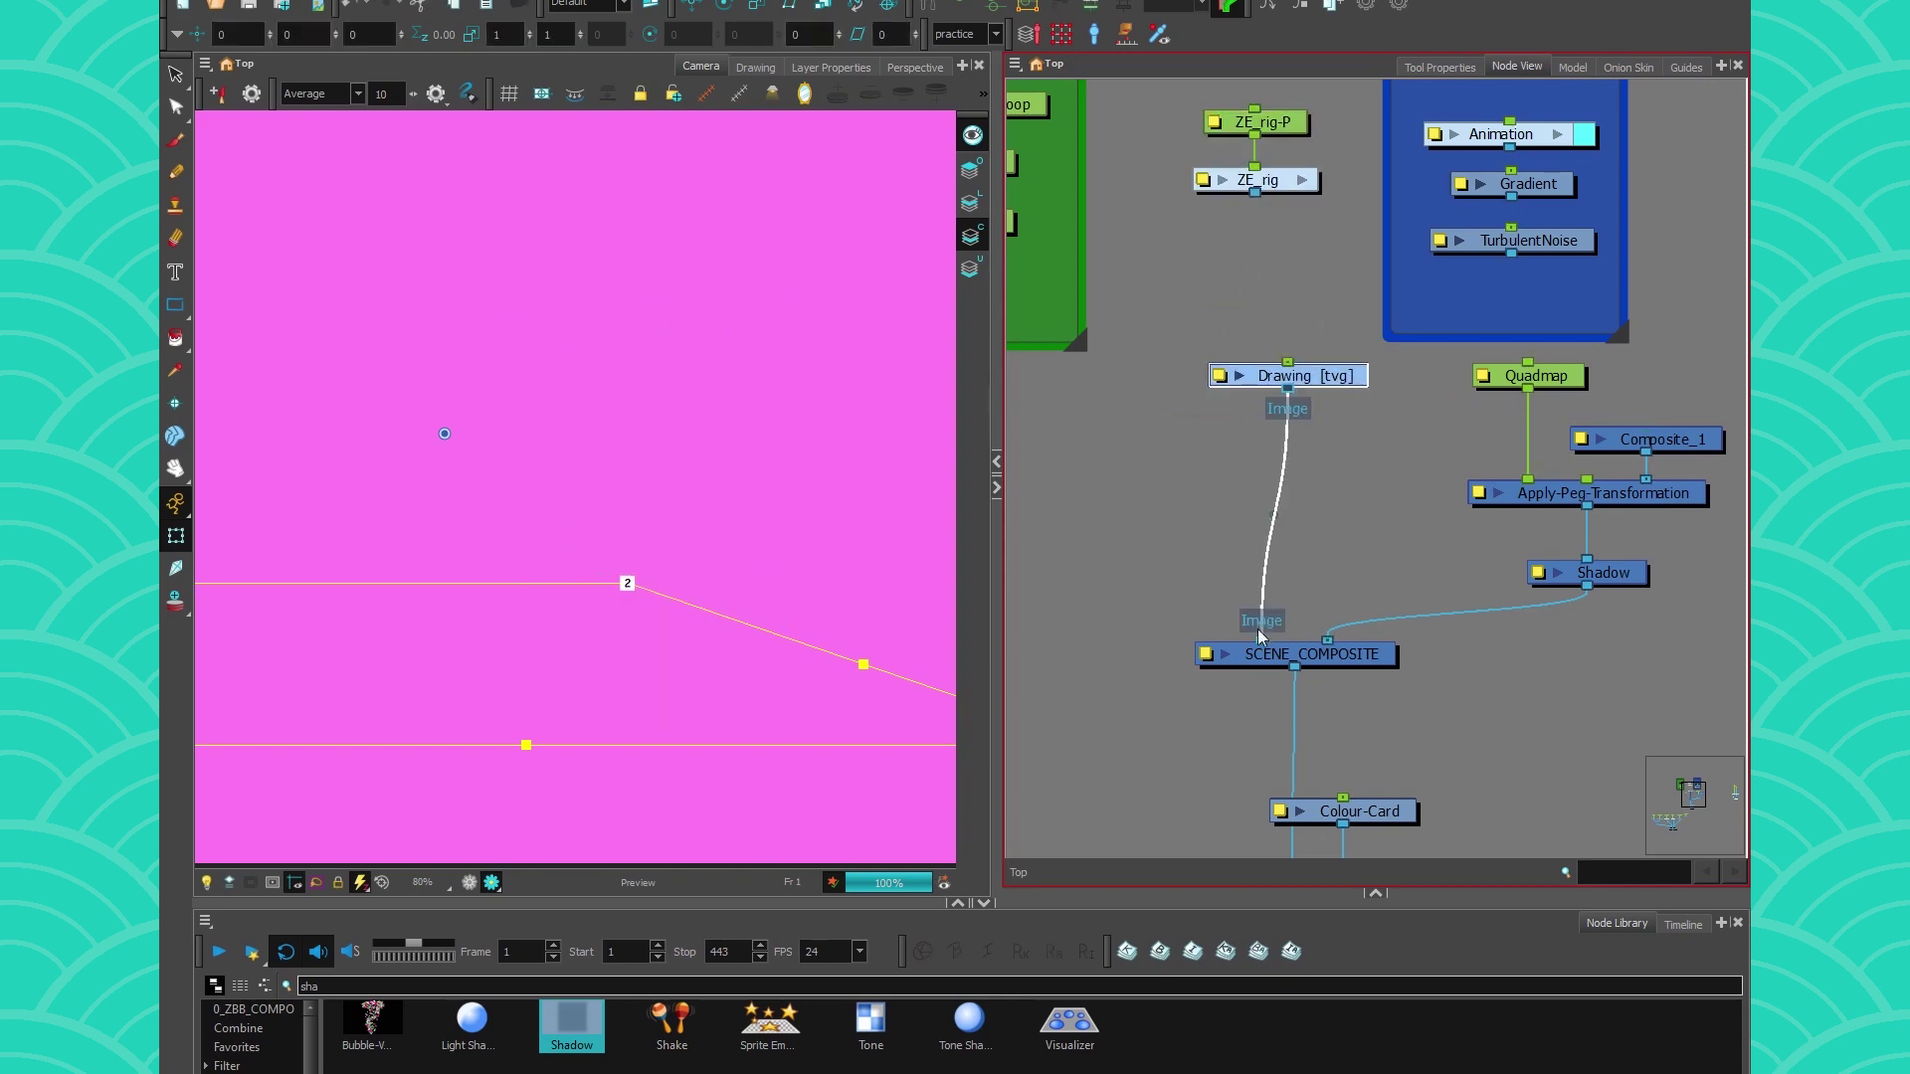
{"action": "left_click_drag", "start_coordinate": [1288, 389], "coordinate": [1646, 425]}
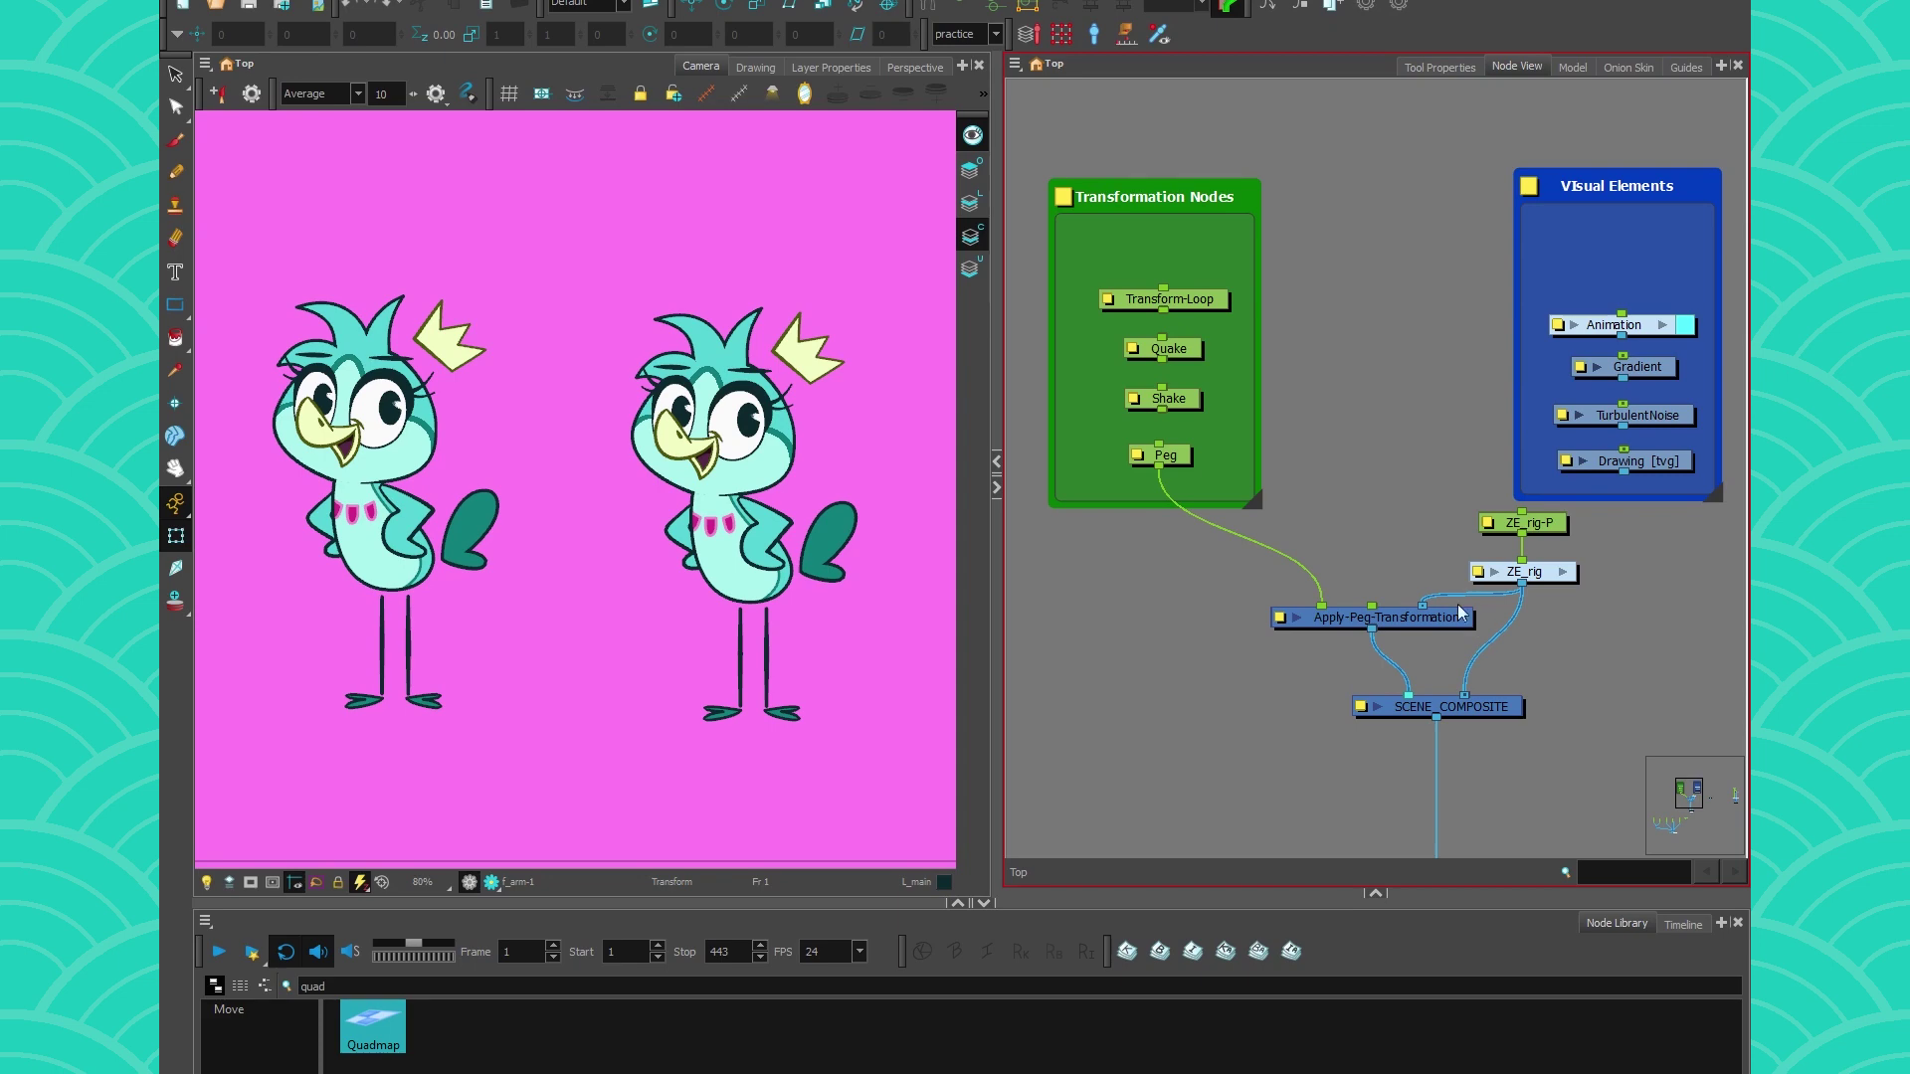
Widen the Node View beside the camera view, framing the Quadmap, Composite_1, Apply-Peg-Transformation and Shadow nodes
{"action": "left_click_drag", "start_coordinate": [1423, 605], "coordinate": [1409, 701]}
{"action": "left_click_drag", "start_coordinate": [1388, 617], "coordinate": [1208, 557]}
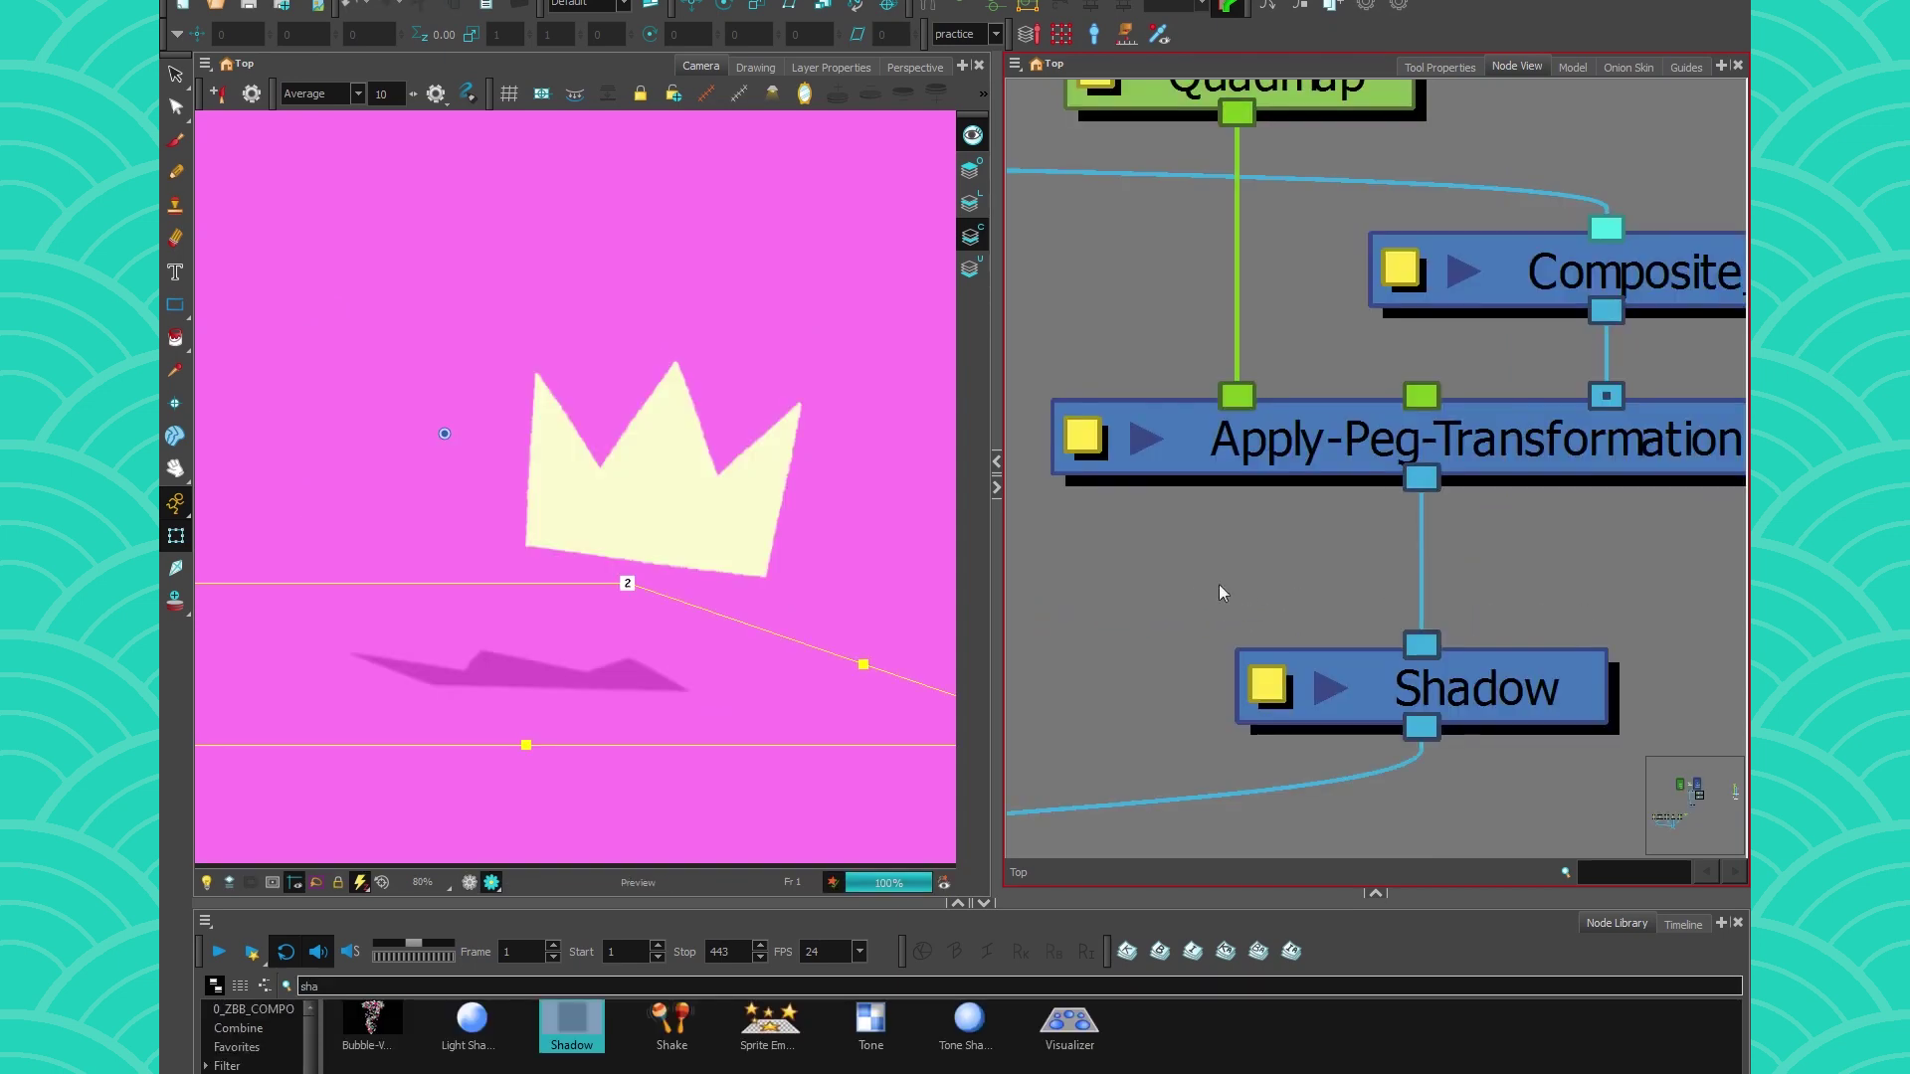
{"action": "left_click_drag", "start_coordinate": [1180, 625], "coordinate": [1107, 675]}
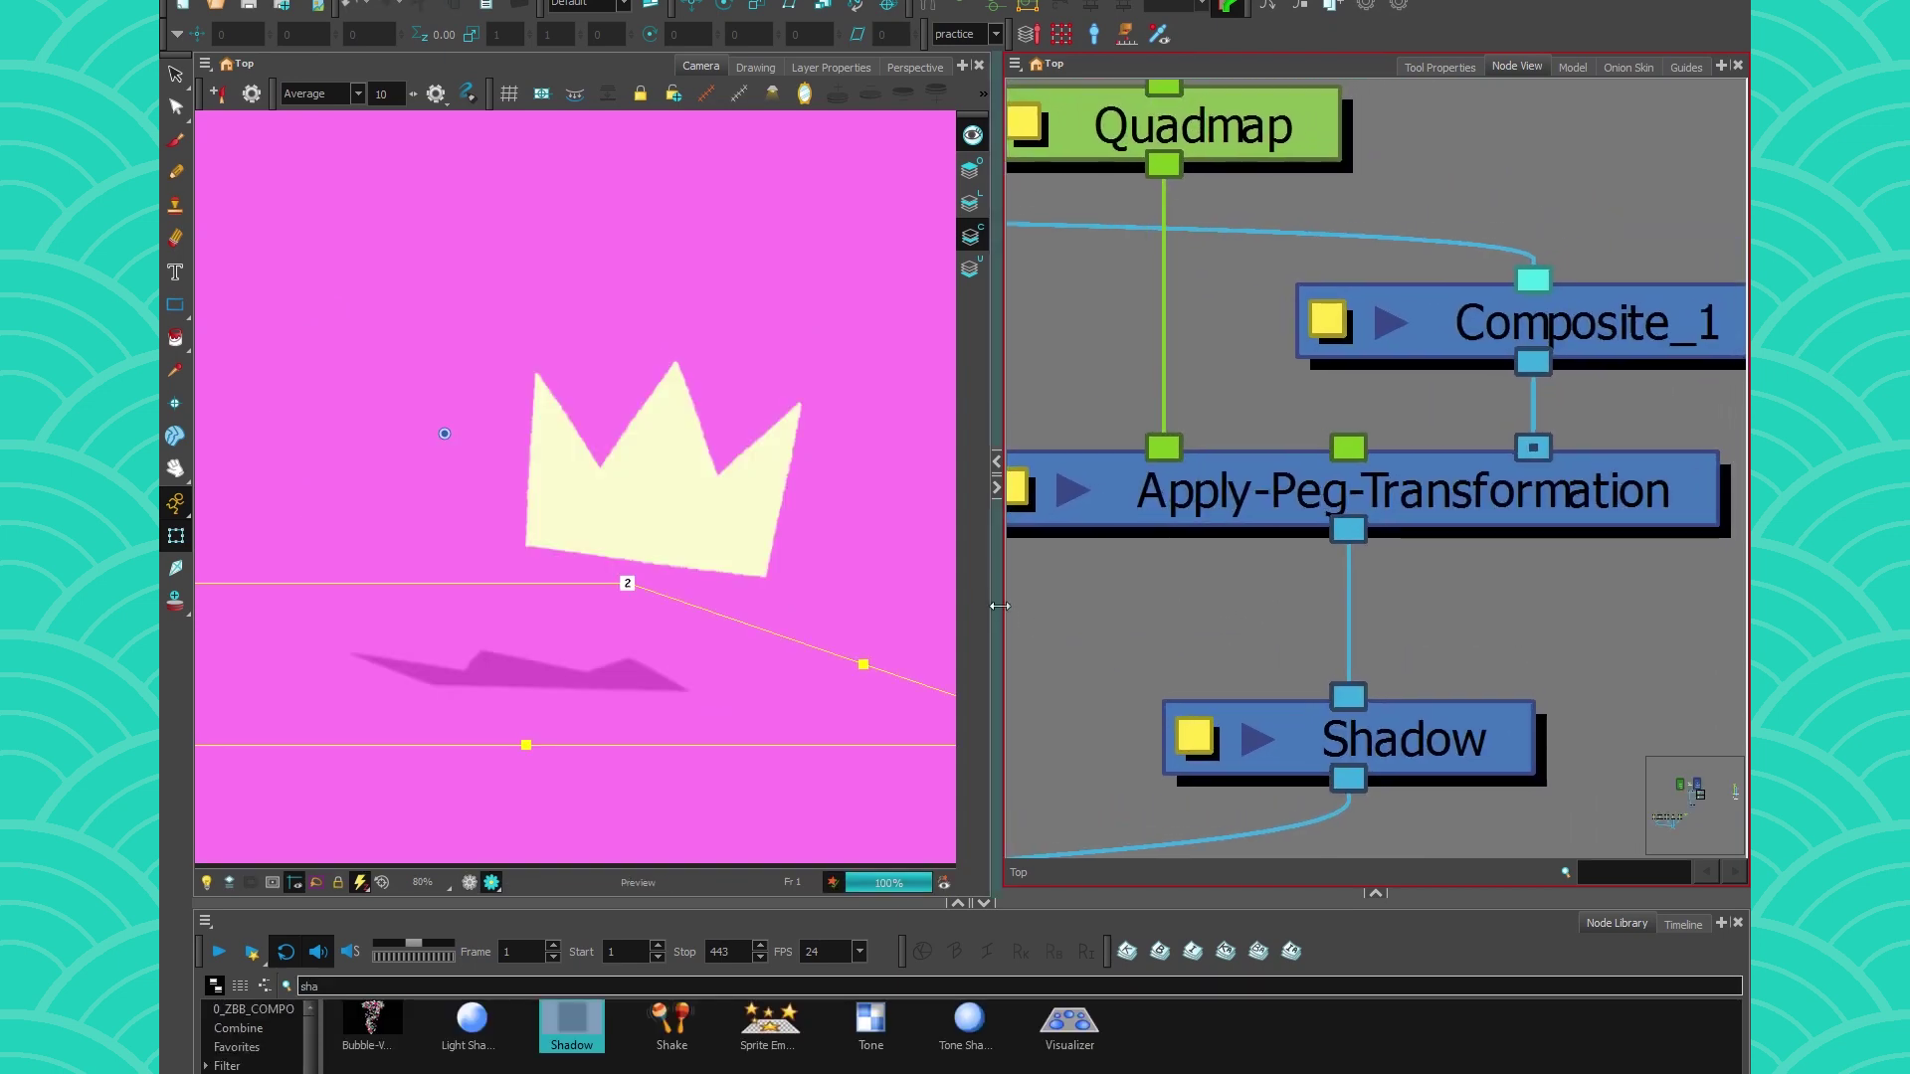
{"action": "left_click_drag", "start_coordinate": [998, 606], "coordinate": [1050, 619]}
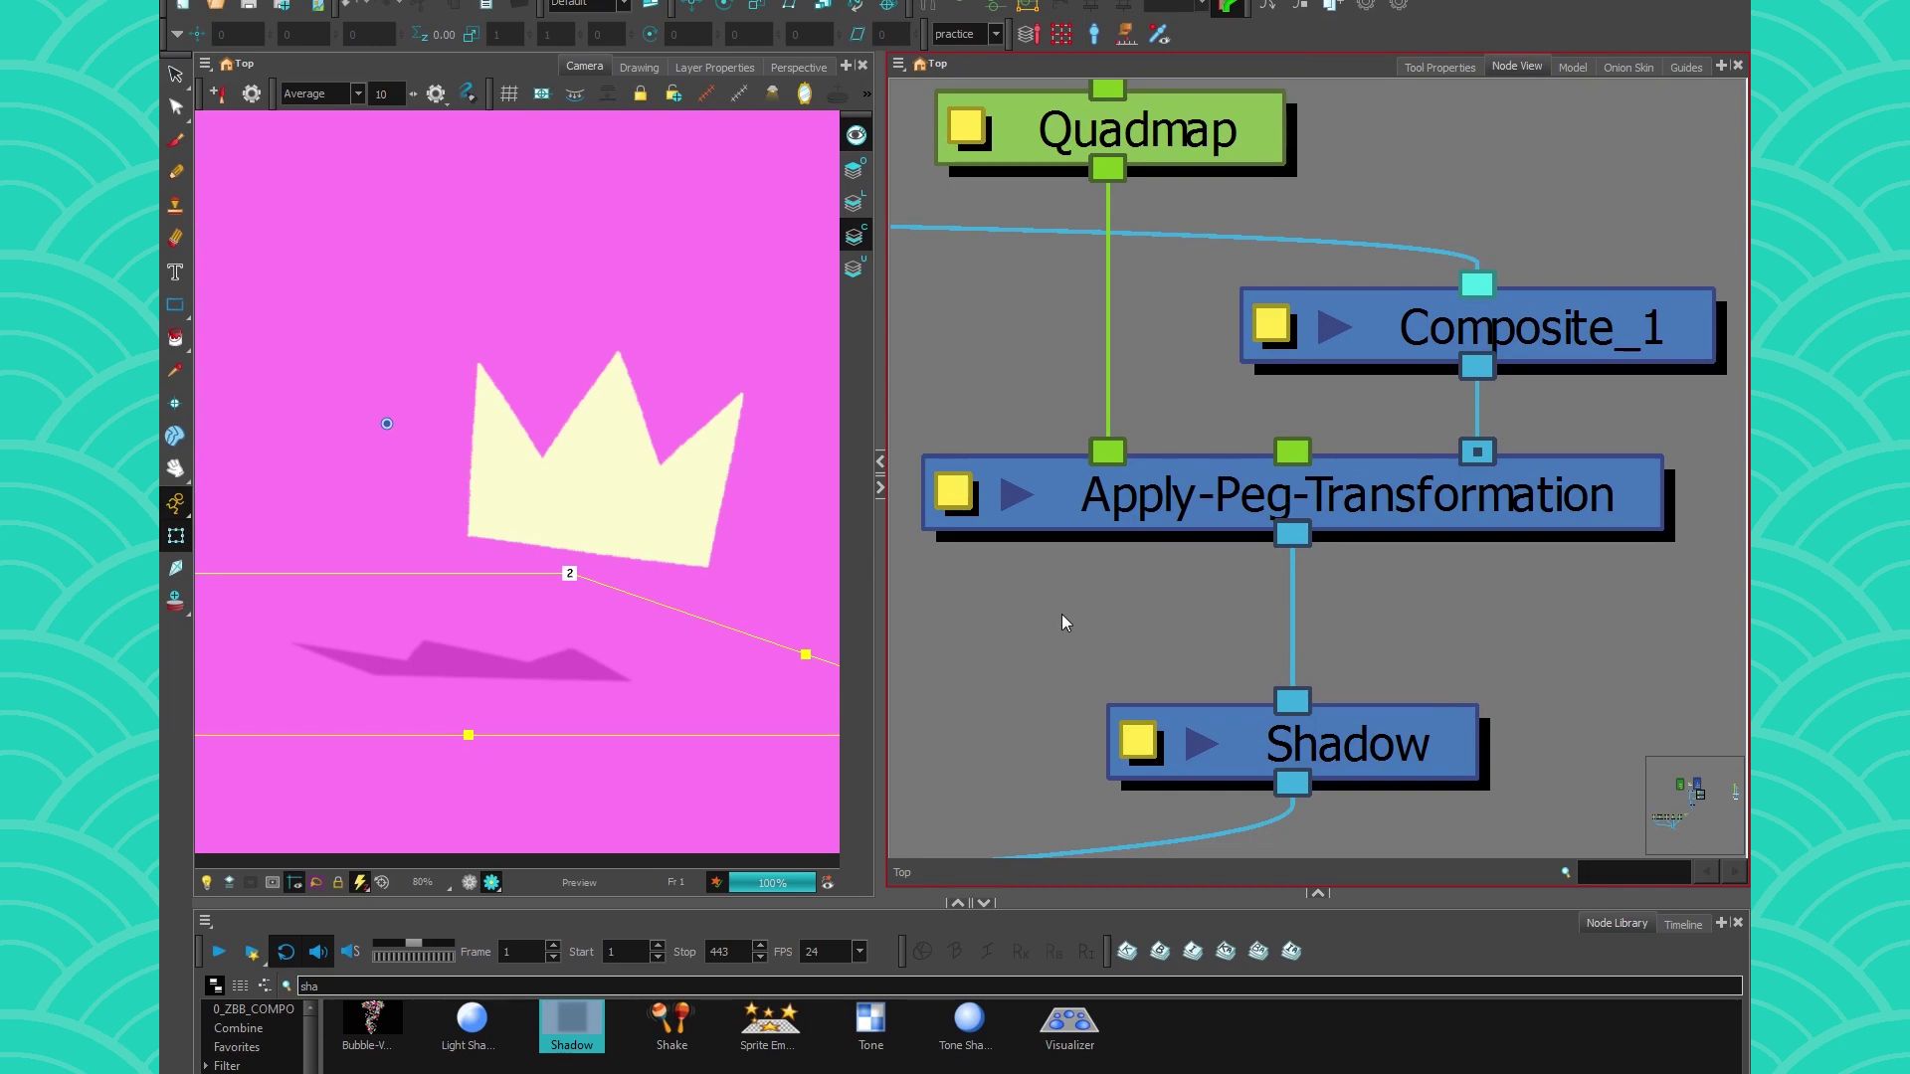